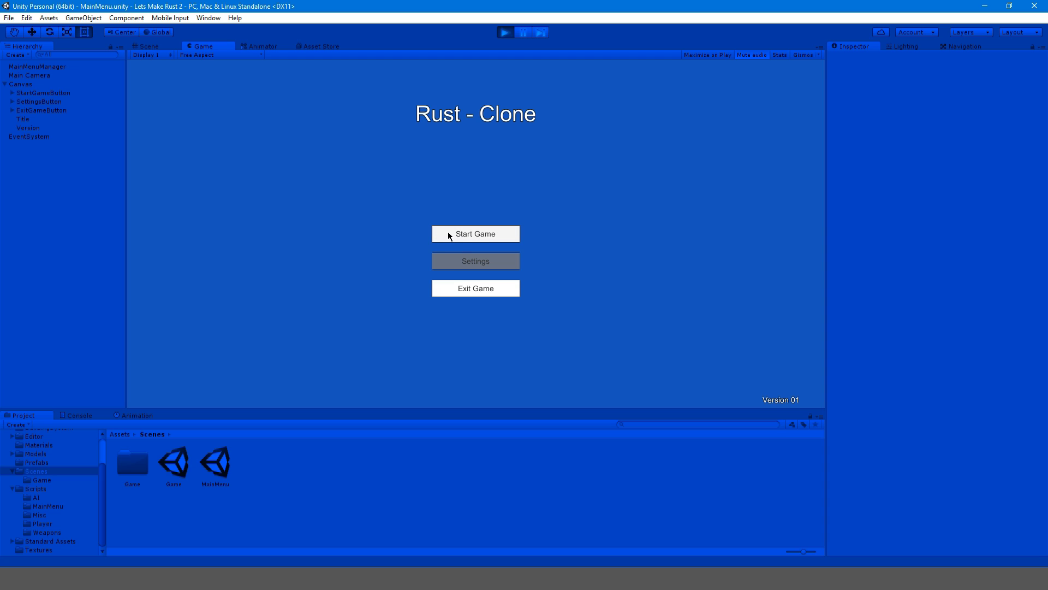
Play-test the menu: Exit Game logs its exit message, then Start Game loads the Game scene.
{"action": "left_click", "coordinate": [480, 289]}
{"action": "left_click", "coordinate": [79, 415]}
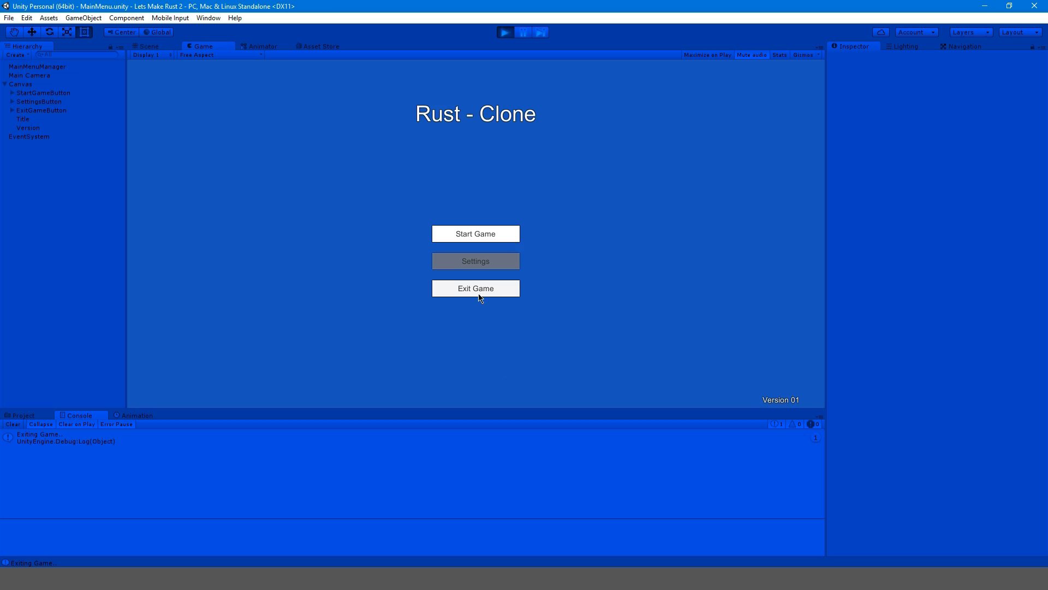
{"action": "left_click", "coordinate": [479, 235]}
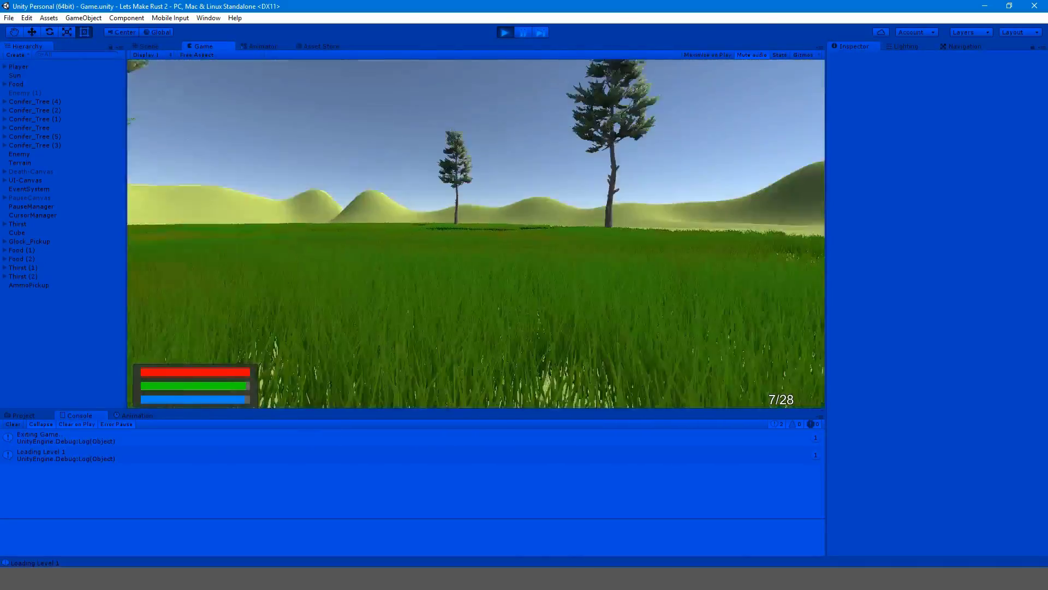
Stop play mode and create a new empty scene.
{"action": "key", "text": "Escape"}
{"action": "key", "text": "ctrl+p"}
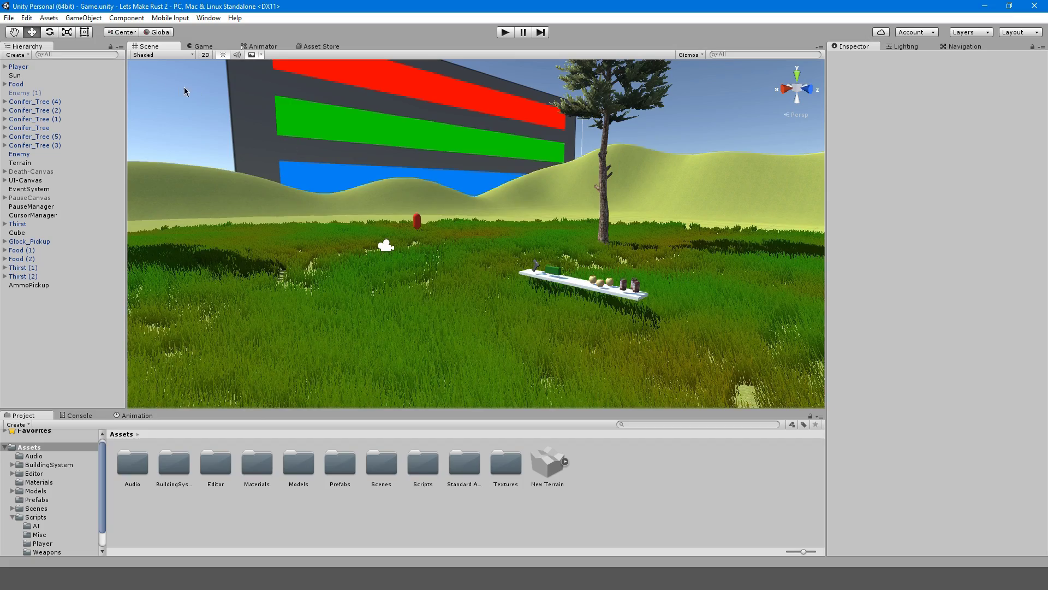
{"action": "left_click", "coordinate": [9, 18]}
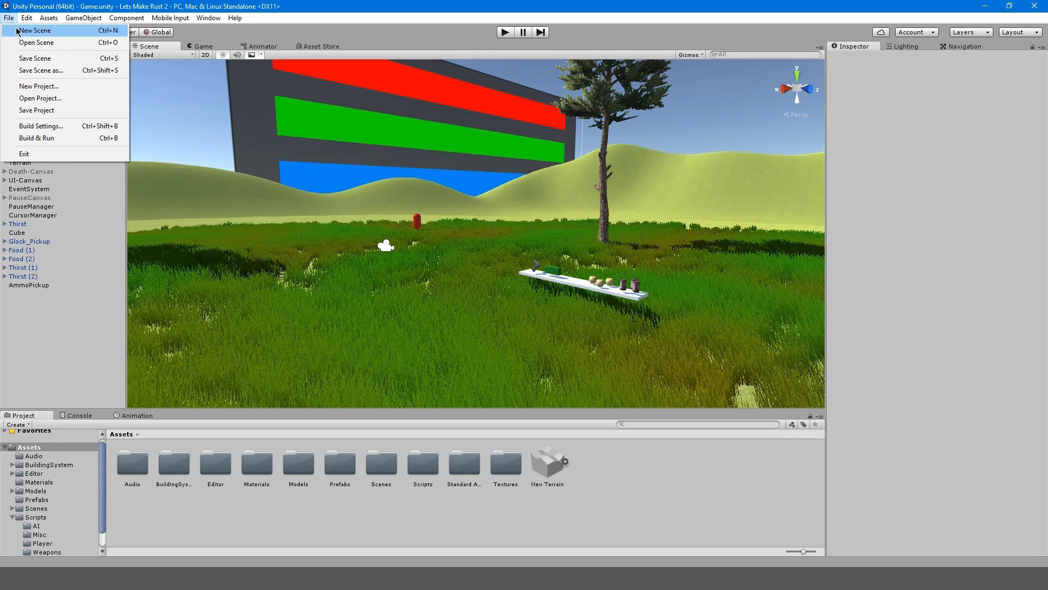
{"action": "left_click", "coordinate": [17, 31]}
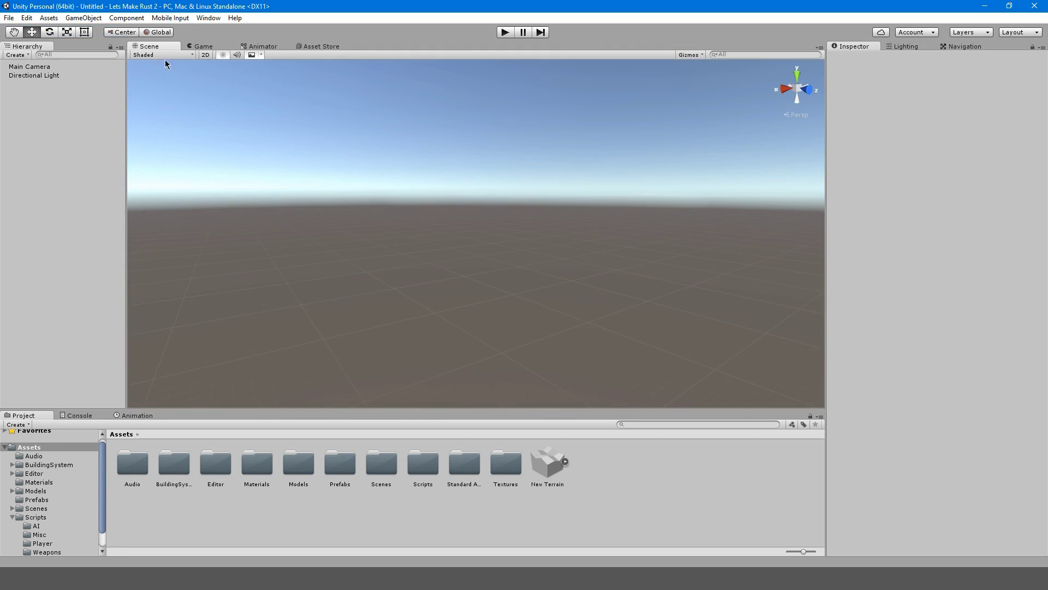
Set the Main Camera's Clear Flags to Solid Color with a vivid blue background.
{"action": "left_click", "coordinate": [32, 67]}
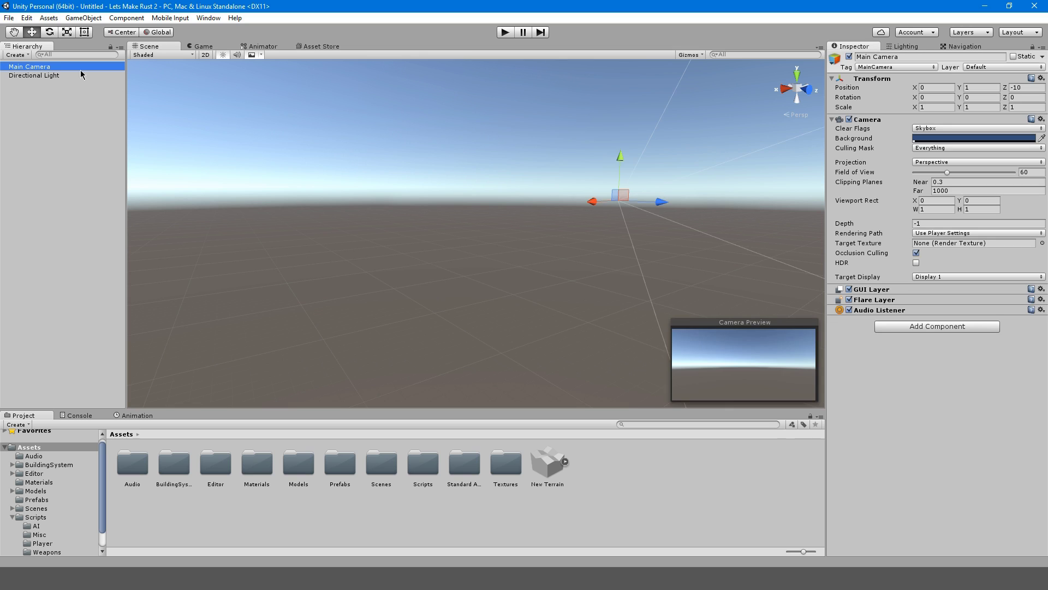
{"action": "left_click", "coordinate": [929, 130]}
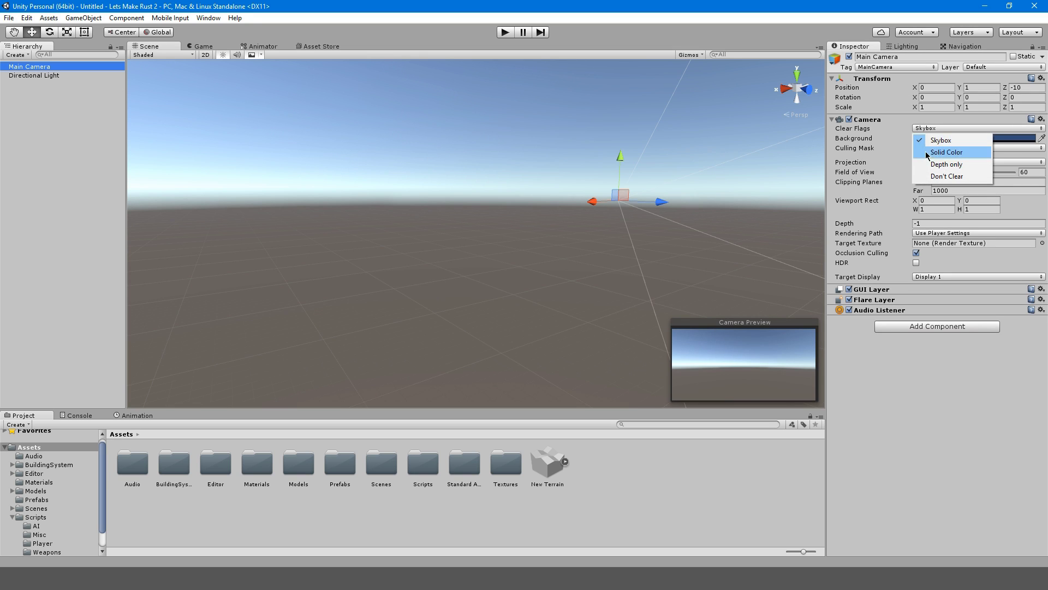
{"action": "left_click", "coordinate": [927, 154]}
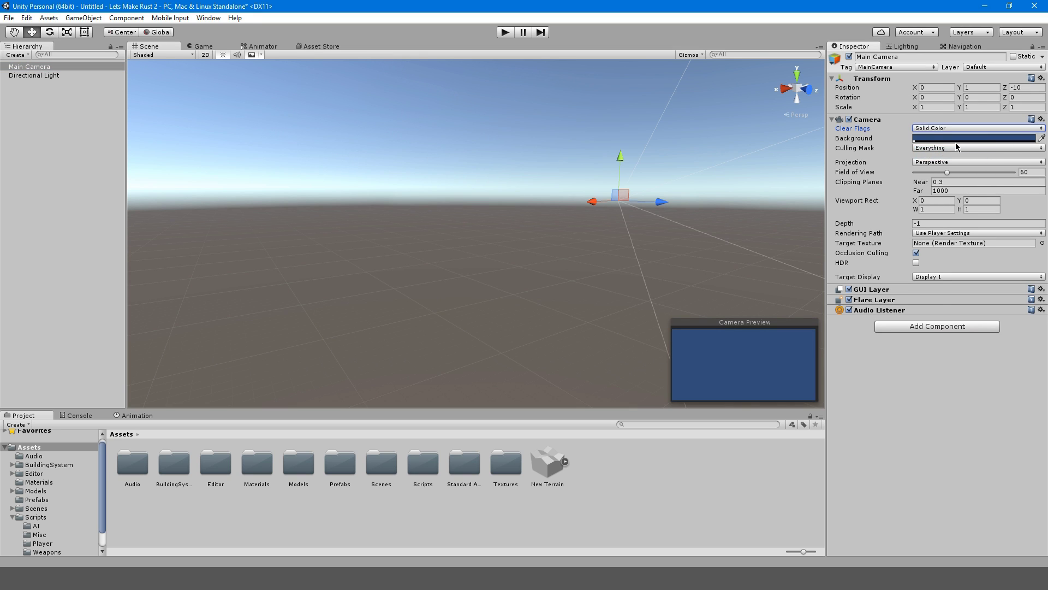
{"action": "left_click", "coordinate": [938, 139]}
{"action": "left_click_drag", "start_coordinate": [882, 147], "coordinate": [896, 129]}
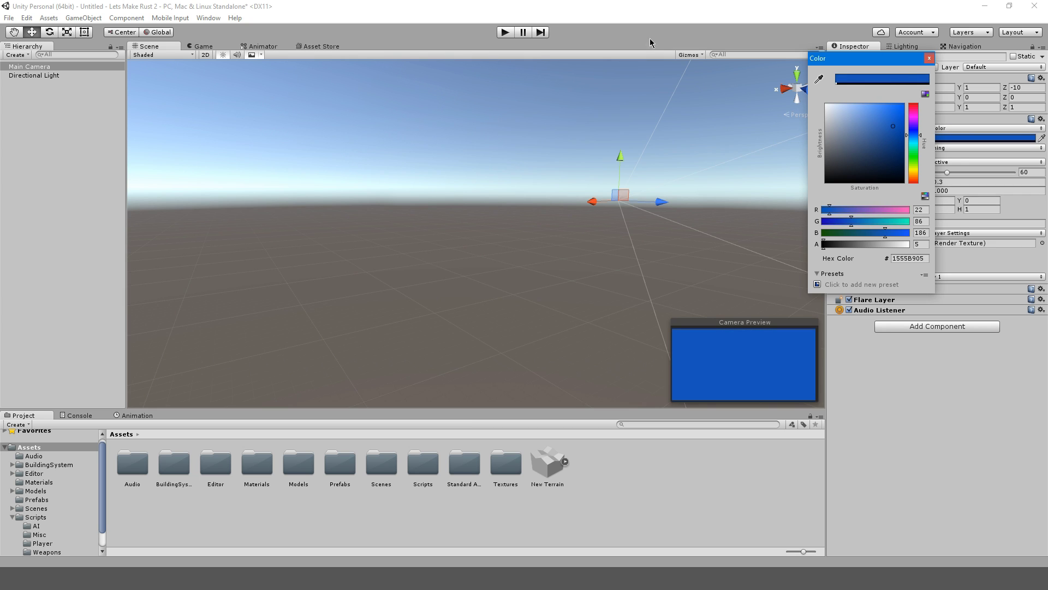
{"action": "left_click", "coordinate": [929, 58]}
{"action": "left_click", "coordinate": [201, 47]}
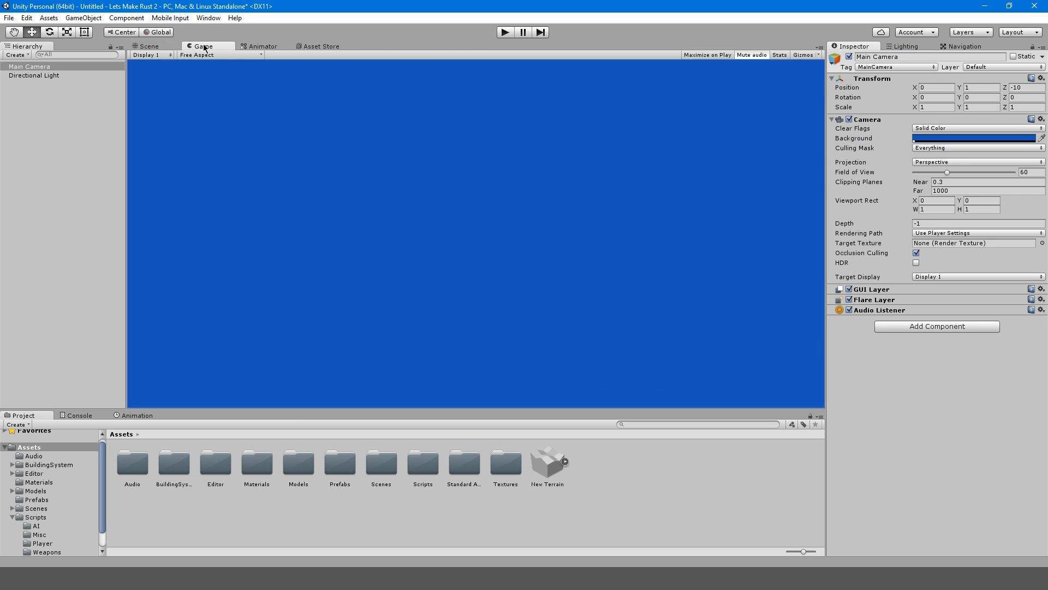
Delete the Directional Light and switch the Main Camera to Orthographic projection.
{"action": "left_click", "coordinate": [60, 76]}
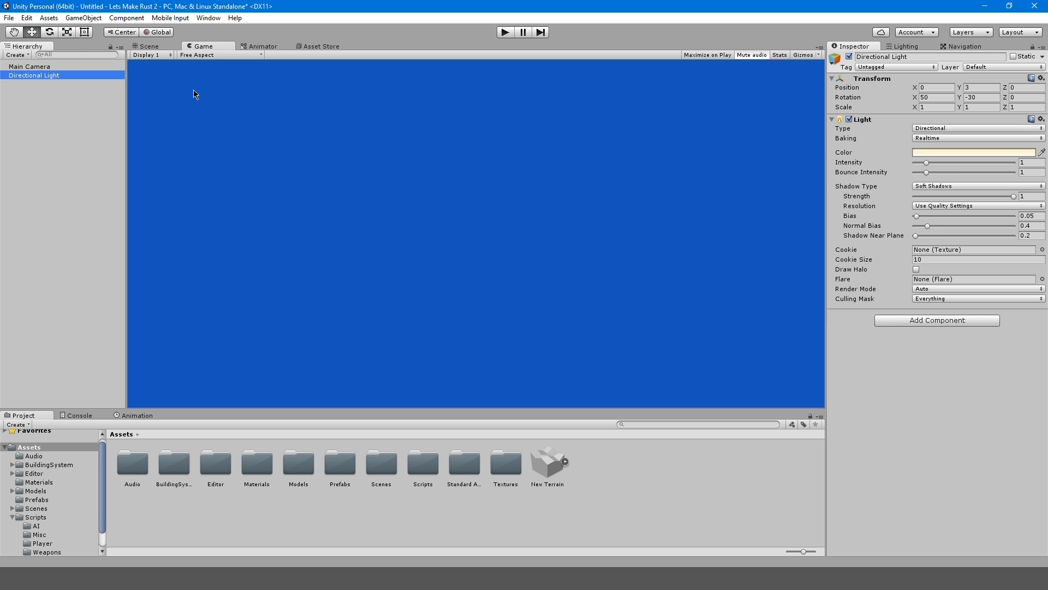
{"action": "key", "text": "Delete"}
{"action": "left_click", "coordinate": [60, 67]}
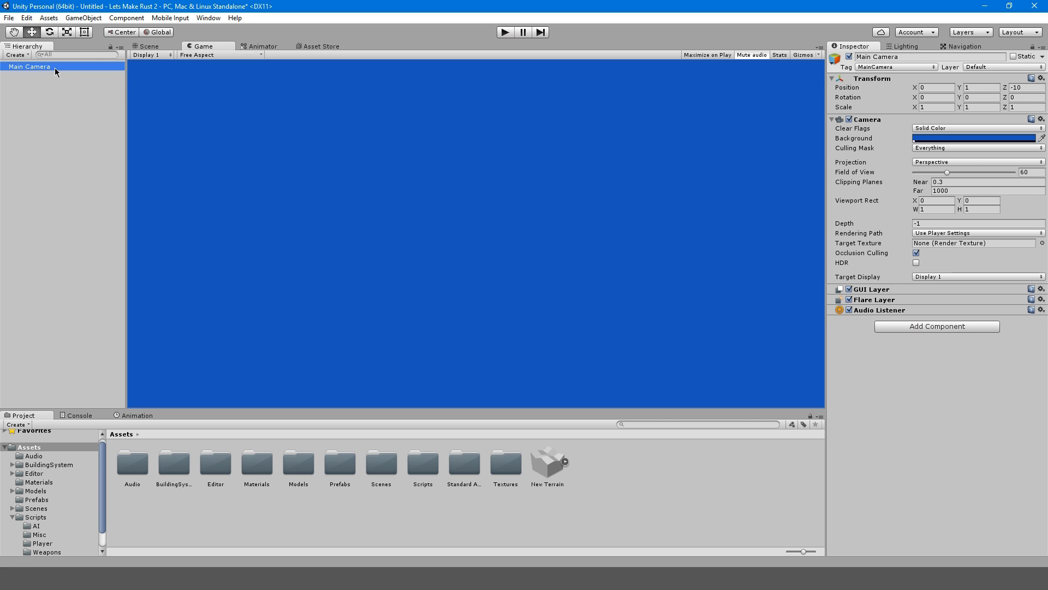
{"action": "left_click", "coordinate": [935, 166]}
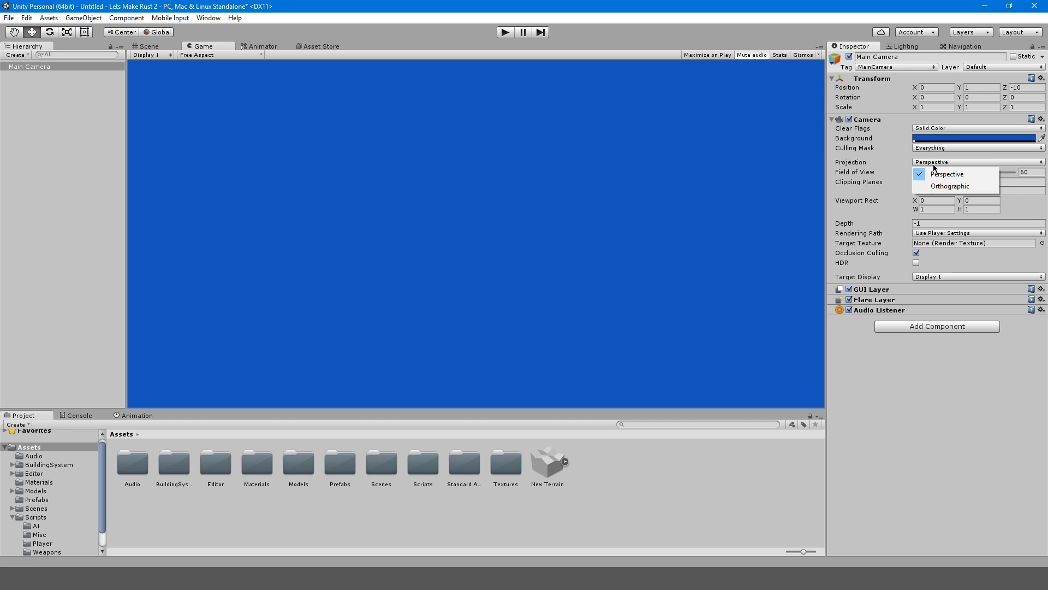
{"action": "left_click", "coordinate": [933, 187]}
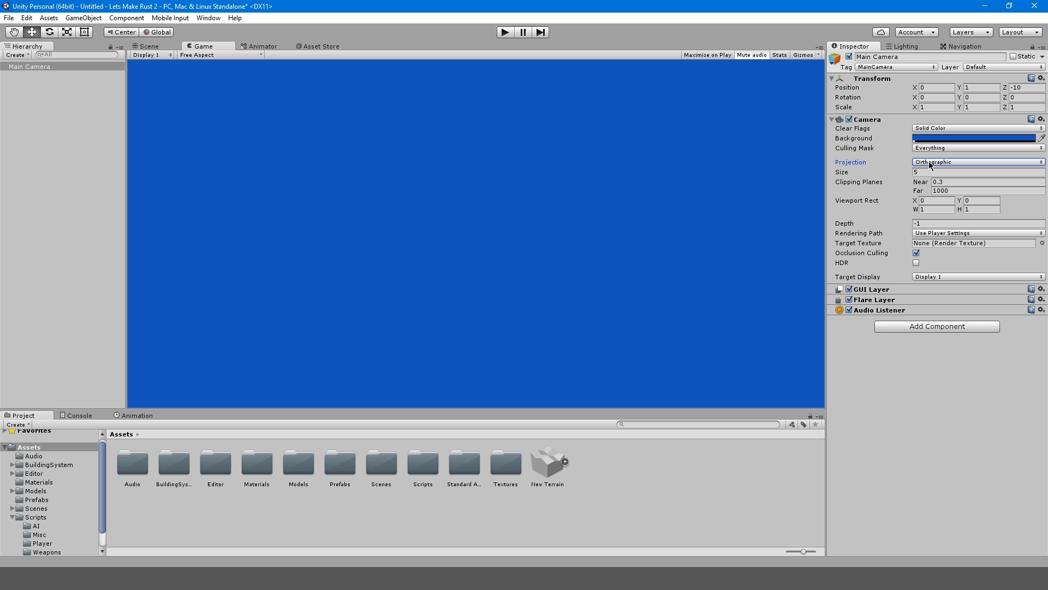
Create a folder named MainMenu inside the Scripts folder.
{"action": "left_click", "coordinate": [91, 139]}
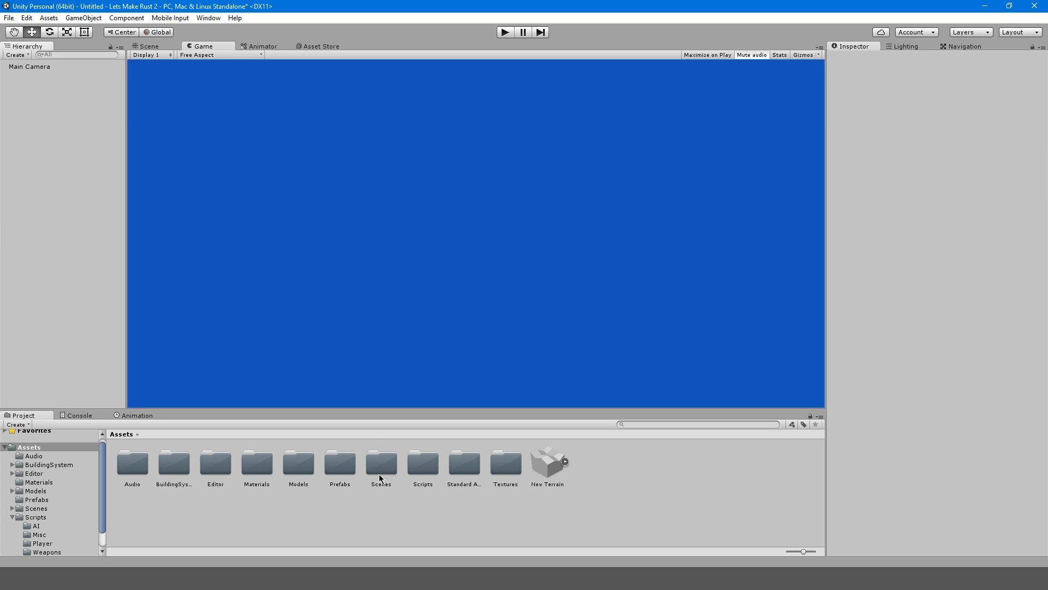
{"action": "double_click", "coordinate": [423, 465]}
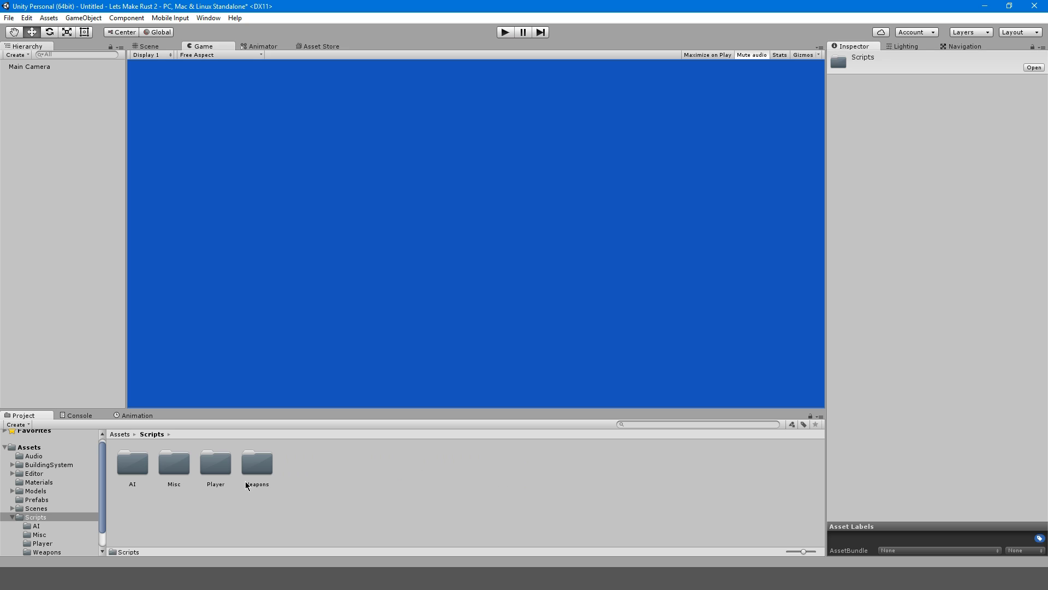
{"action": "right_click", "coordinate": [251, 514]}
{"action": "mouse_move", "coordinate": [319, 313]}
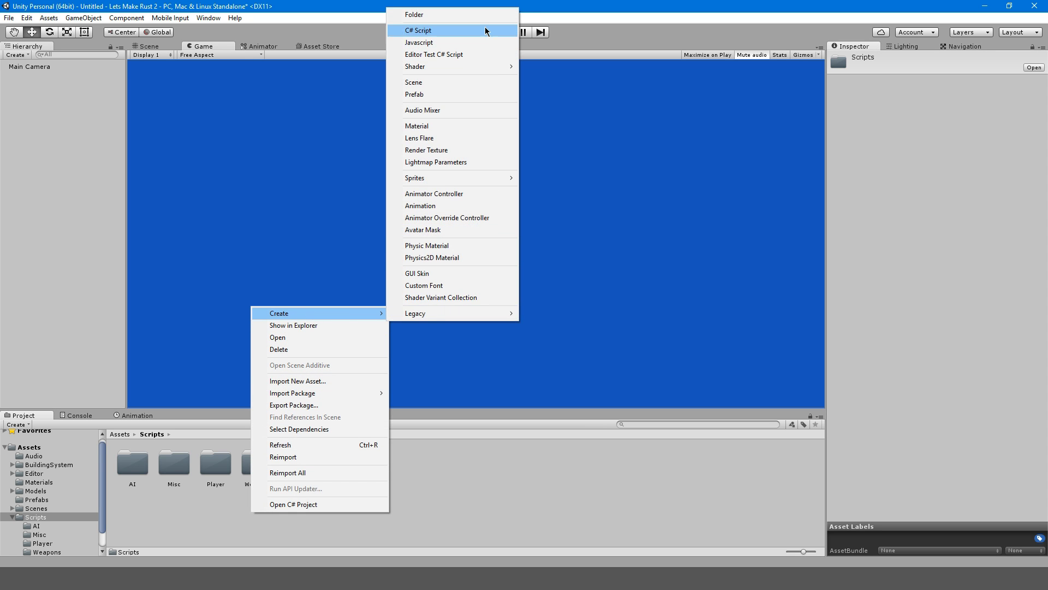
{"action": "left_click", "coordinate": [479, 15]}
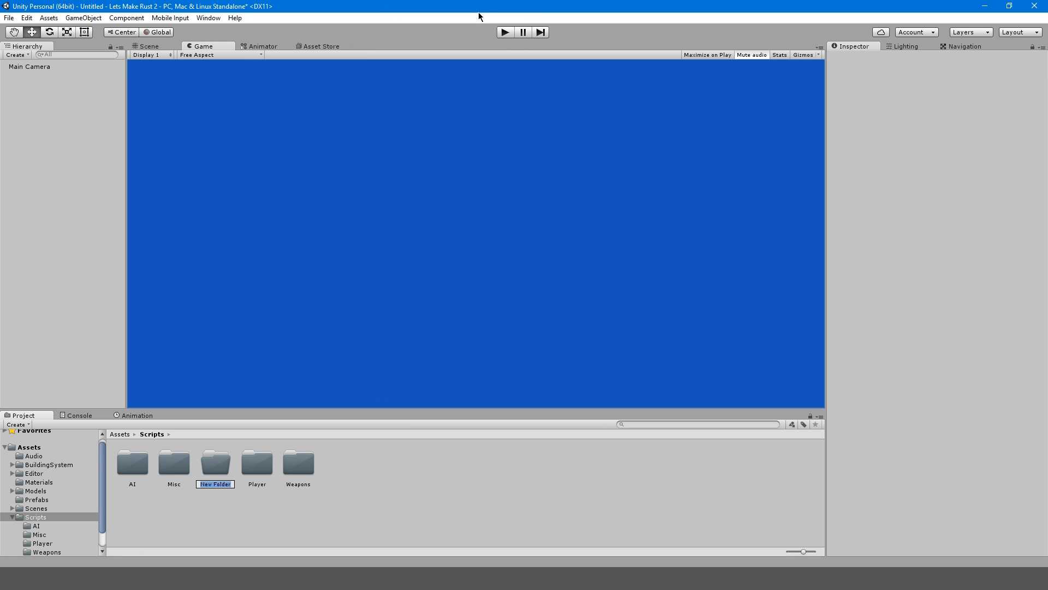
{"action": "type", "text": "MainMen"}
{"action": "type", "text": "u"}
{"action": "key", "text": "Return"}
{"action": "key", "text": "Return"}
Create a C# script named MainMenuManager inside the MainMenu folder.
{"action": "right_click", "coordinate": [238, 457]}
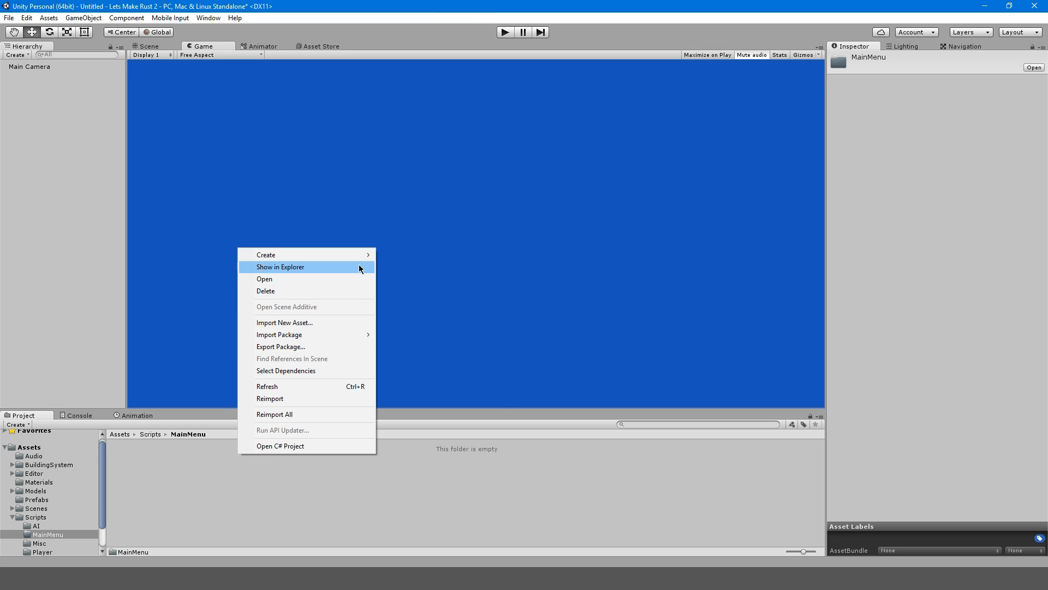
{"action": "left_click", "coordinate": [424, 271]}
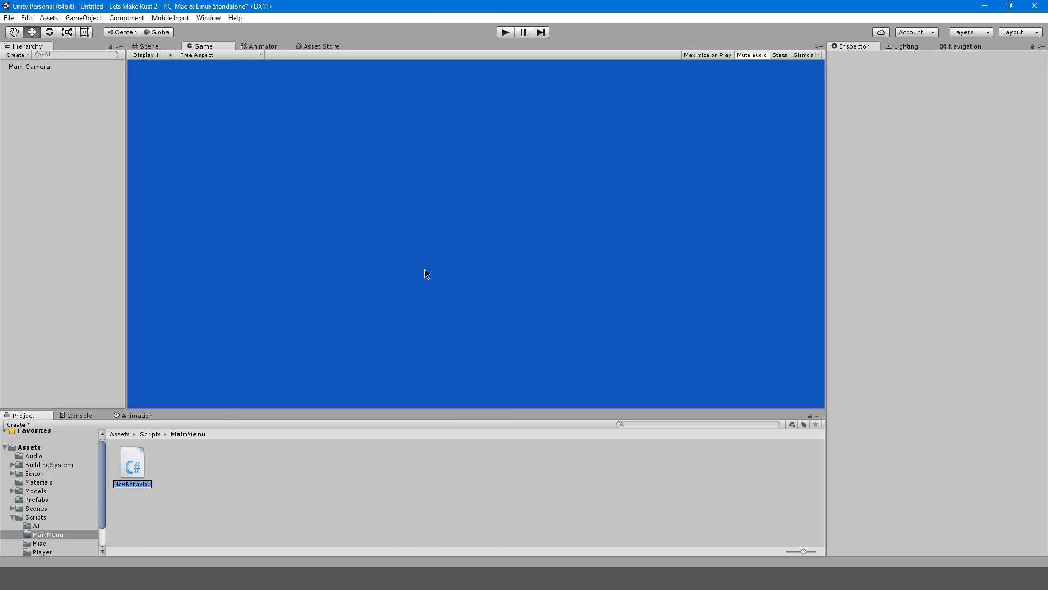
{"action": "type", "text": "M"}
{"action": "key", "text": "BackSpace"}
{"action": "key", "text": "BackSpace"}
{"action": "key", "text": "BackSpace"}
{"action": "type", "text": "e"}
{"action": "type", "text": "enuManager"}
Open MainMenuManager in Visual Studio, delete the empty Start and Update methods, and save.
{"action": "double_click", "coordinate": [127, 462]}
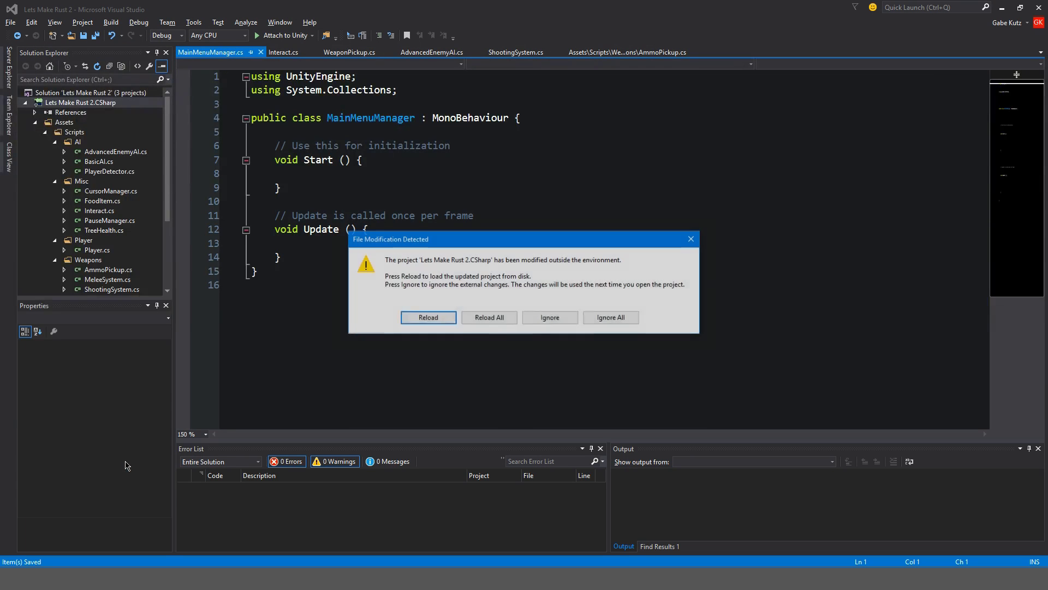
{"action": "left_click", "coordinate": [500, 320]}
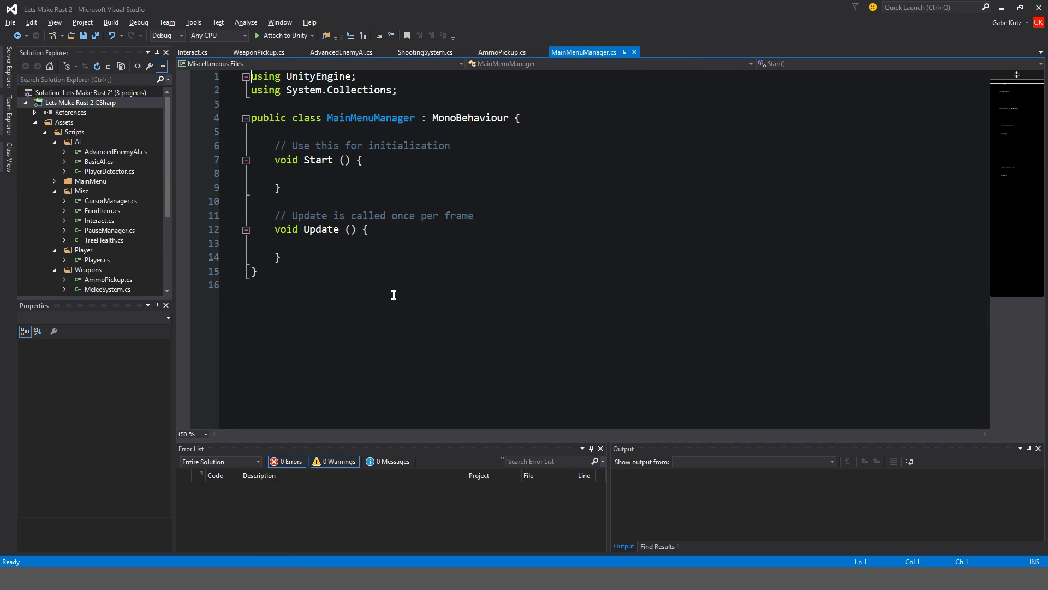
{"action": "left_click", "coordinate": [303, 256]}
{"action": "left_click_drag", "start_coordinate": [303, 257], "coordinate": [274, 145]}
{"action": "key", "text": "Delete"}
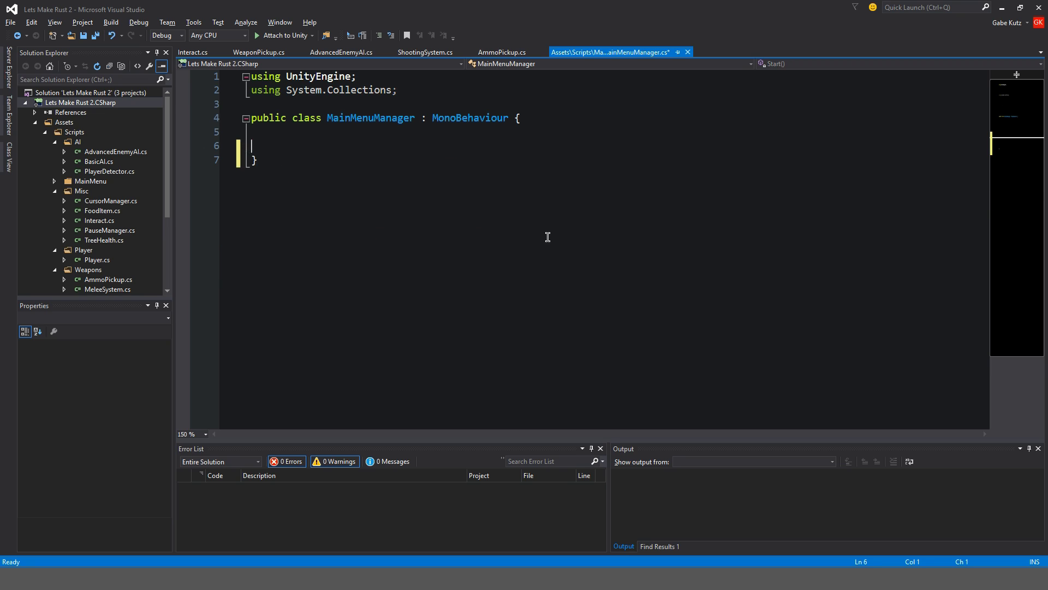
{"action": "key", "text": "ctrl+s"}
Add the 'using UnityEngine.UI;' import and save.
{"action": "key", "text": "Up"}
{"action": "key", "text": "Up"}
{"action": "key", "text": "Up"}
{"action": "key", "text": "Up"}
{"action": "key", "text": "Up"}
{"action": "key", "text": "End"}
{"action": "key", "text": "Return"}
{"action": "type", "text": "using U"}
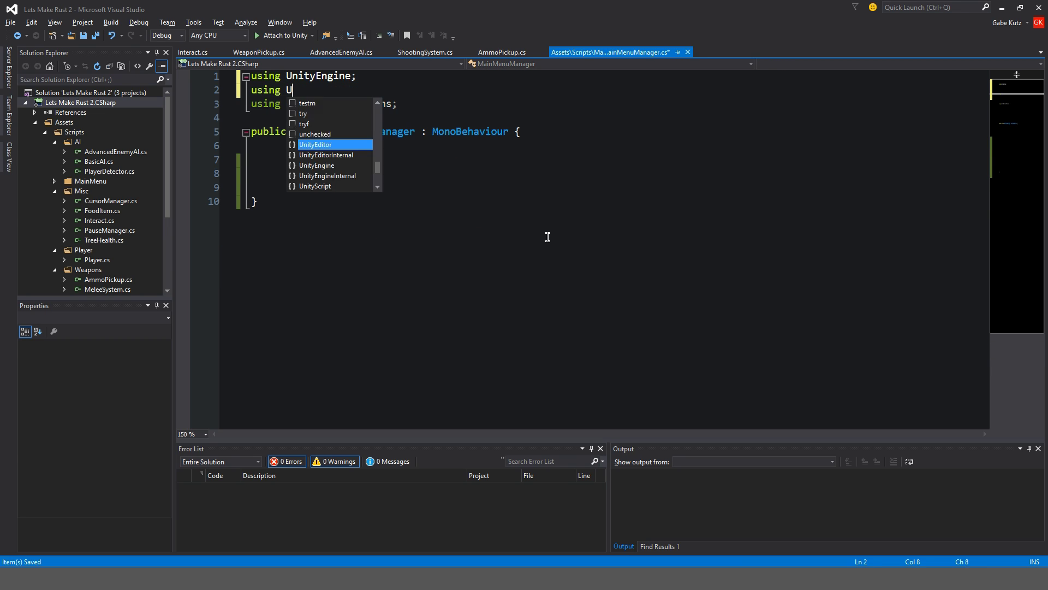
{"action": "type", "text": "nityEngine.UI;"}
{"action": "key", "text": "ctrl+s"}
Add a public void ExitGame() method that calls Debug.Log("Exiting Game..").
{"action": "left_click", "coordinate": [288, 158]}
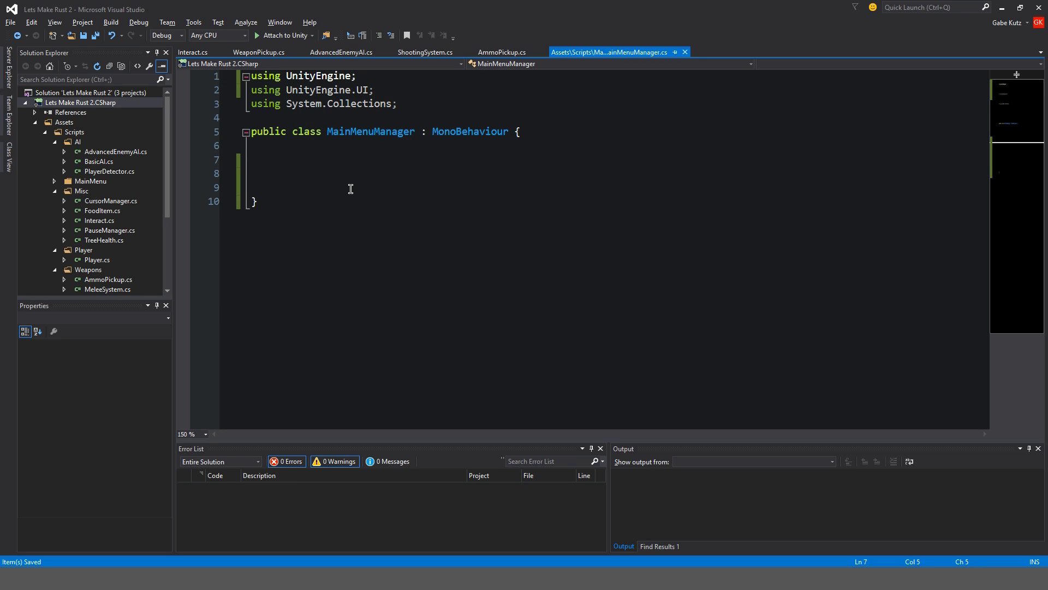
{"action": "key", "text": "Return"}
{"action": "type", "text": "p"}
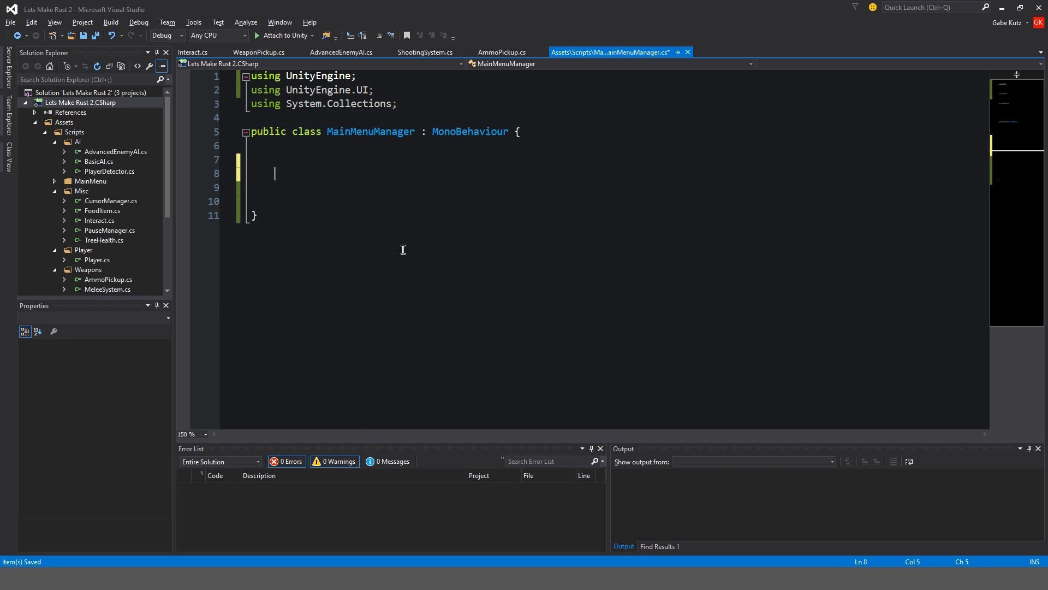
{"action": "type", "text": "ublic void"}
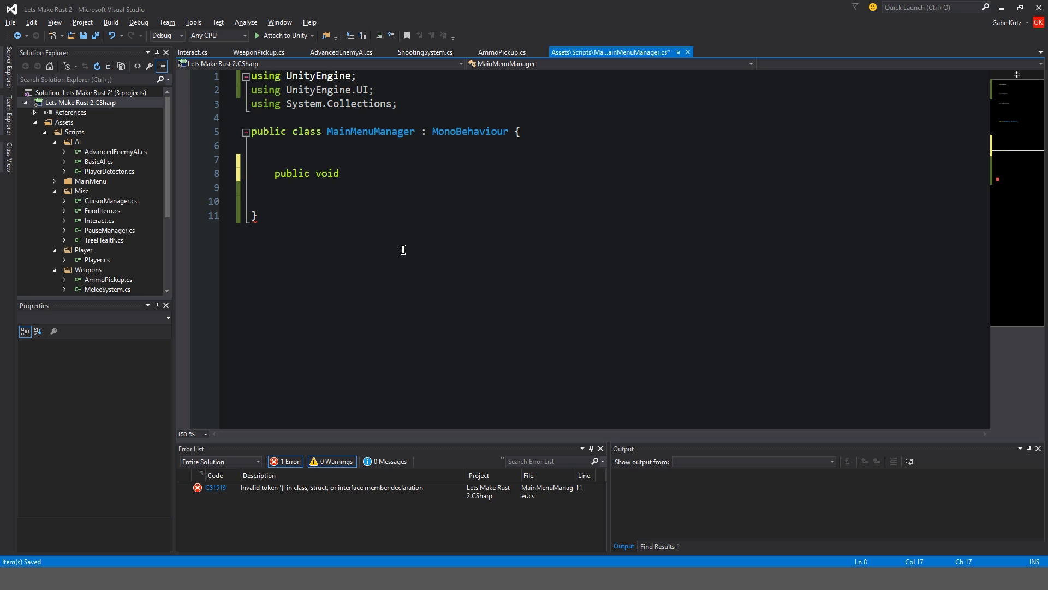
{"action": "type", "text": "xitGame()"}
{"action": "key", "text": "Return"}
{"action": "type", "text": "{"}
{"action": "key", "text": "Return"}
{"action": "type", "text": "Debug.Log(\""}
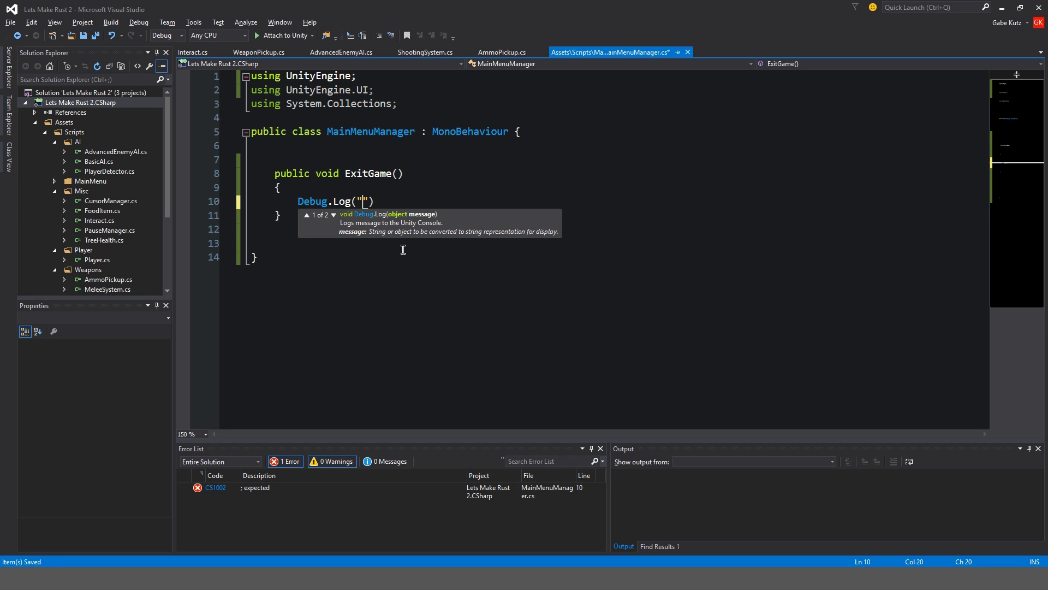
{"action": "type", "text": "Exiting Game..\");"}
Add an Application.Quit(); call after the log line in ExitGame.
{"action": "key", "text": "Return"}
{"action": "type", "text": "De"}
{"action": "key", "text": "BackSpace"}
{"action": "key", "text": "BackSpace"}
{"action": "type", "text": "Appl"}
{"action": "key", "text": "Tab"}
{"action": "type", "text": ".Quti"}
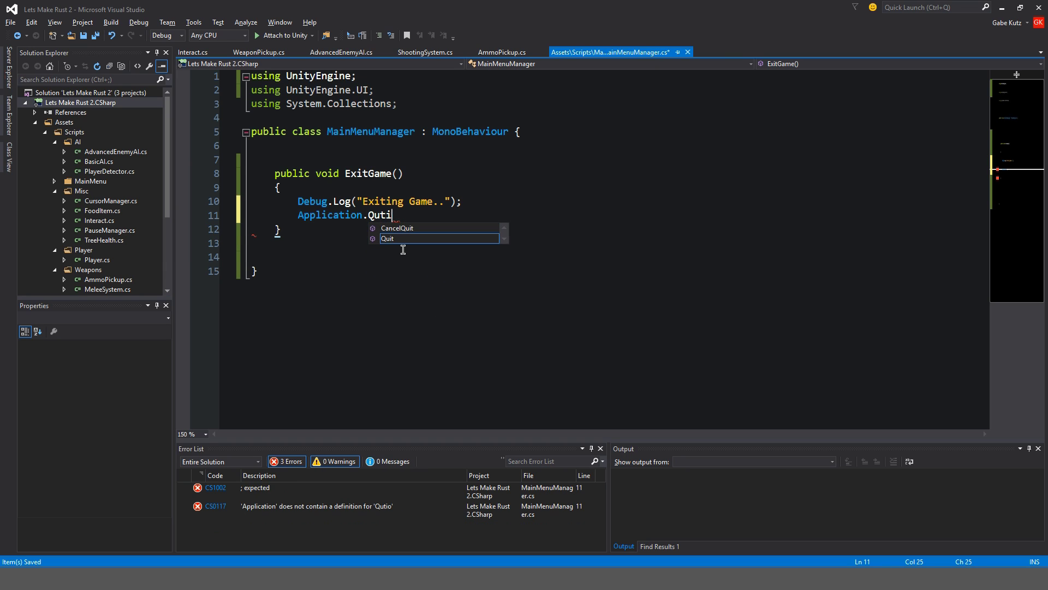
{"action": "key", "text": "BackSpace"}
{"action": "key", "text": "BackSpace"}
{"action": "type", "text": "it;"}
{"action": "key", "text": "Escape"}
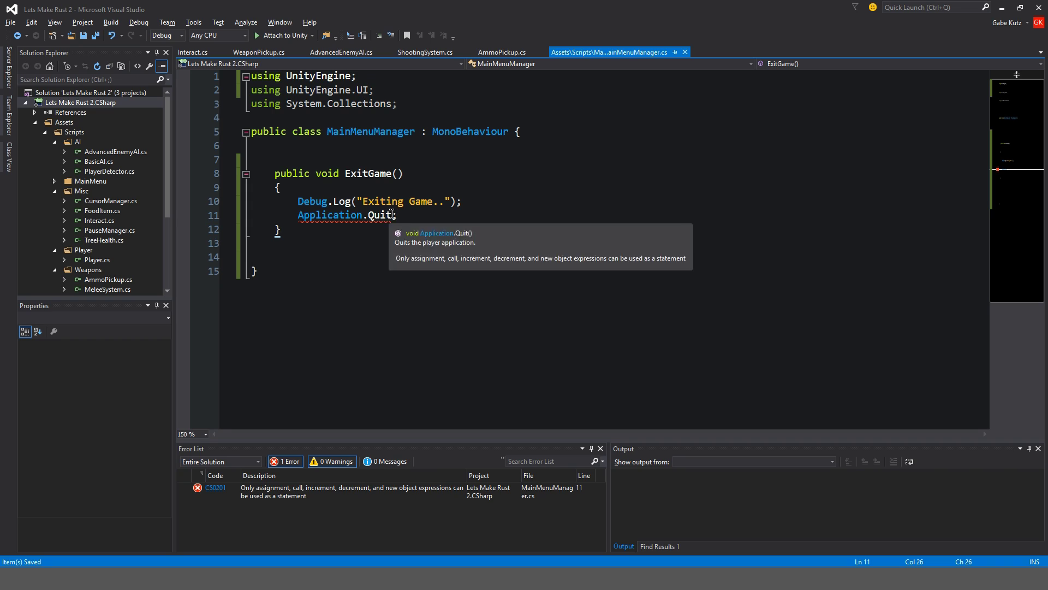
{"action": "key", "text": "Left"}
{"action": "type", "text": "()"}
{"action": "key", "text": "End"}
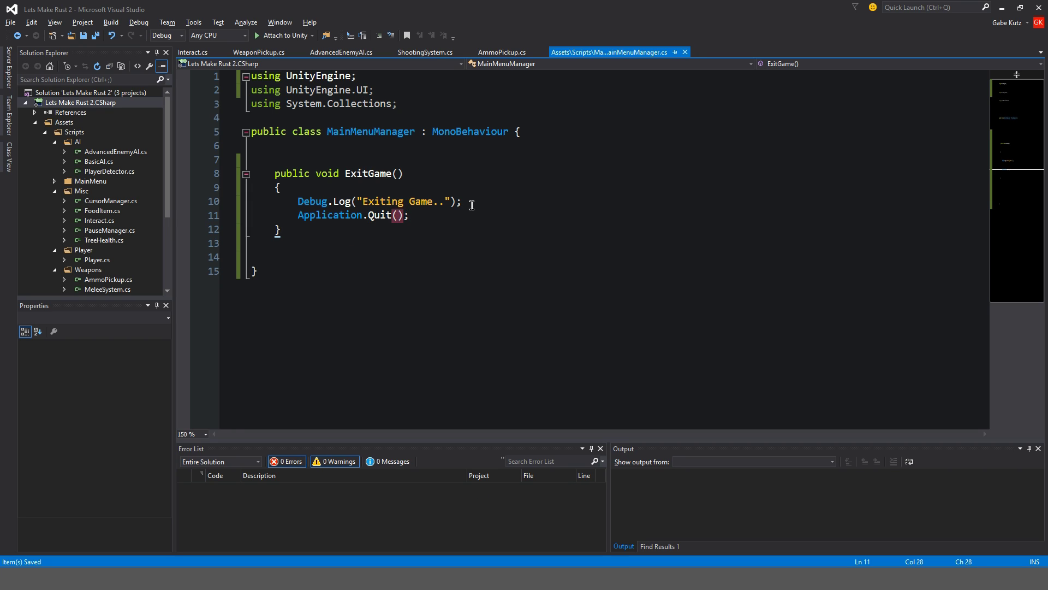
{"action": "left_click", "coordinate": [425, 222]}
Back in Unity, add a UI Button with its Canvas and name it StartGame.
{"action": "key", "text": "alt+Tab"}
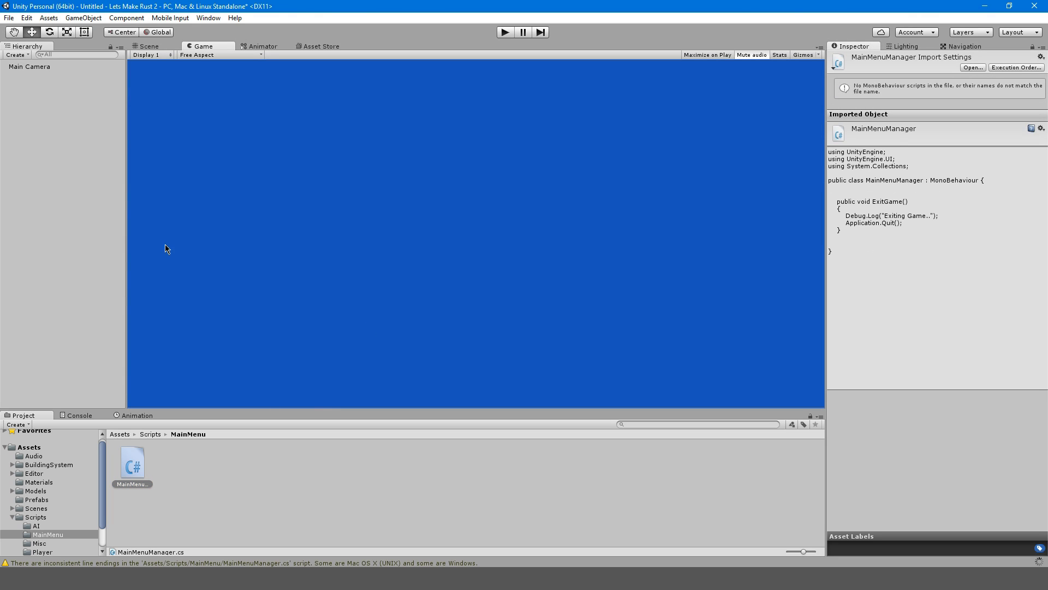
{"action": "left_click", "coordinate": [54, 96]}
{"action": "right_click", "coordinate": [48, 137]}
{"action": "mouse_move", "coordinate": [90, 286]}
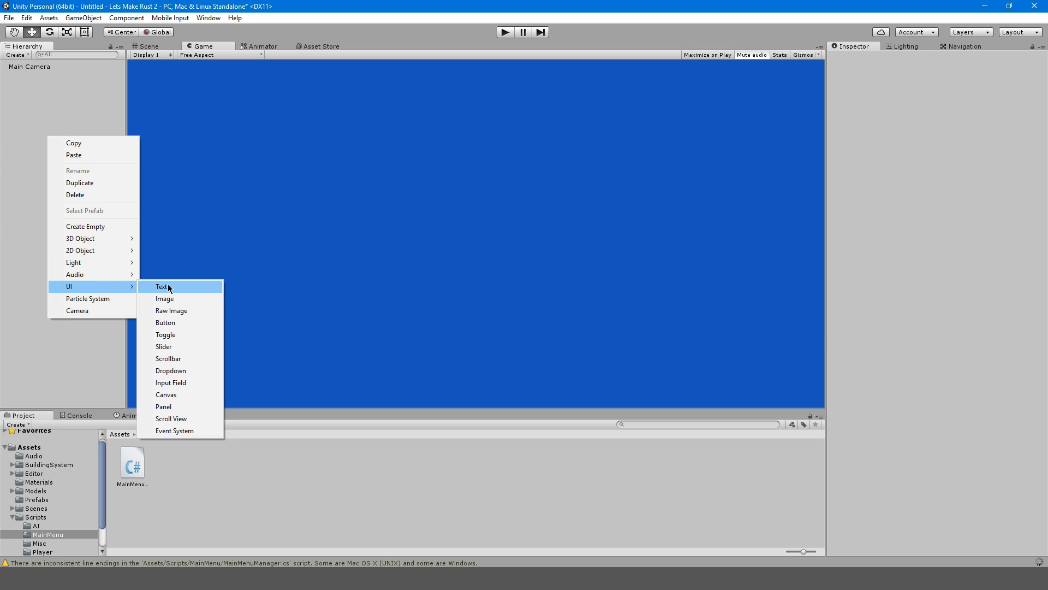
{"action": "left_click", "coordinate": [172, 326]}
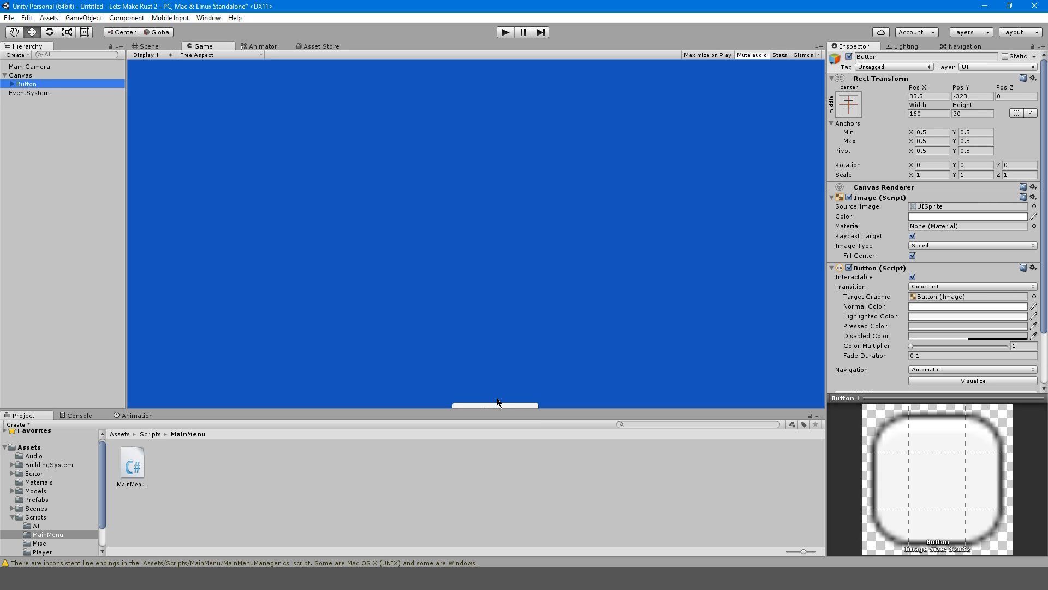
{"action": "left_click", "coordinate": [39, 85]}
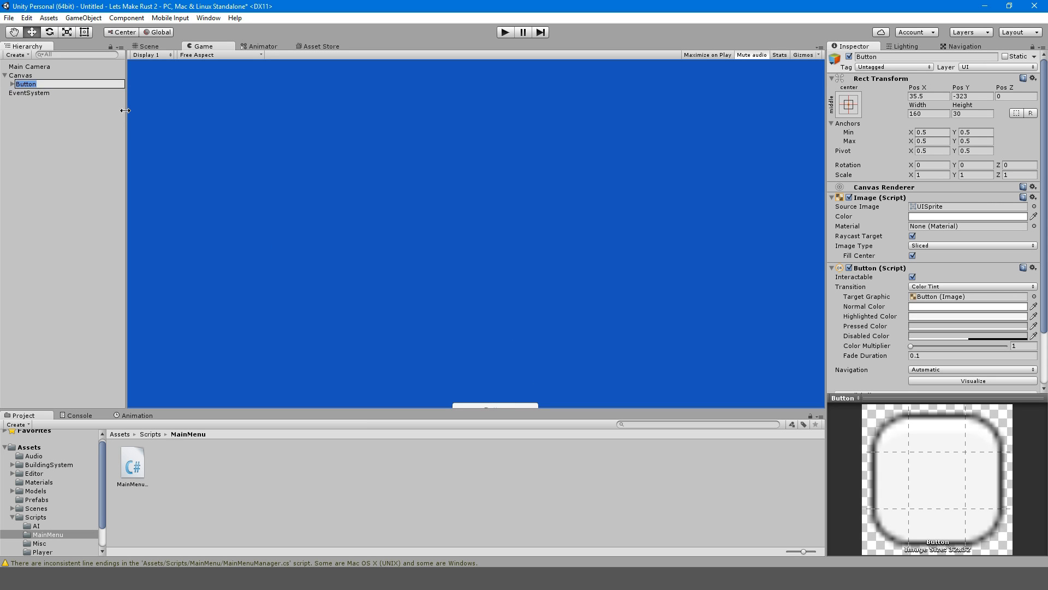
{"action": "type", "text": "StartGame"}
{"action": "key", "text": "Return"}
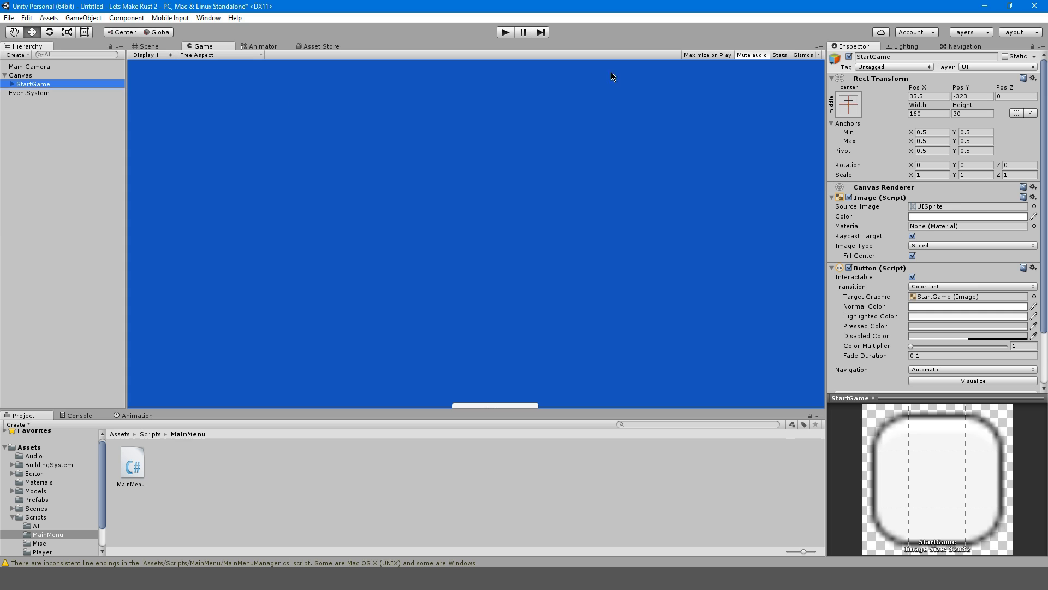
Centre StartGame with the middle-center anchor preset and set its label to 'Start Game'.
{"action": "left_click", "coordinate": [859, 103]}
{"action": "left_click", "coordinate": [904, 217], "text": "alt"}
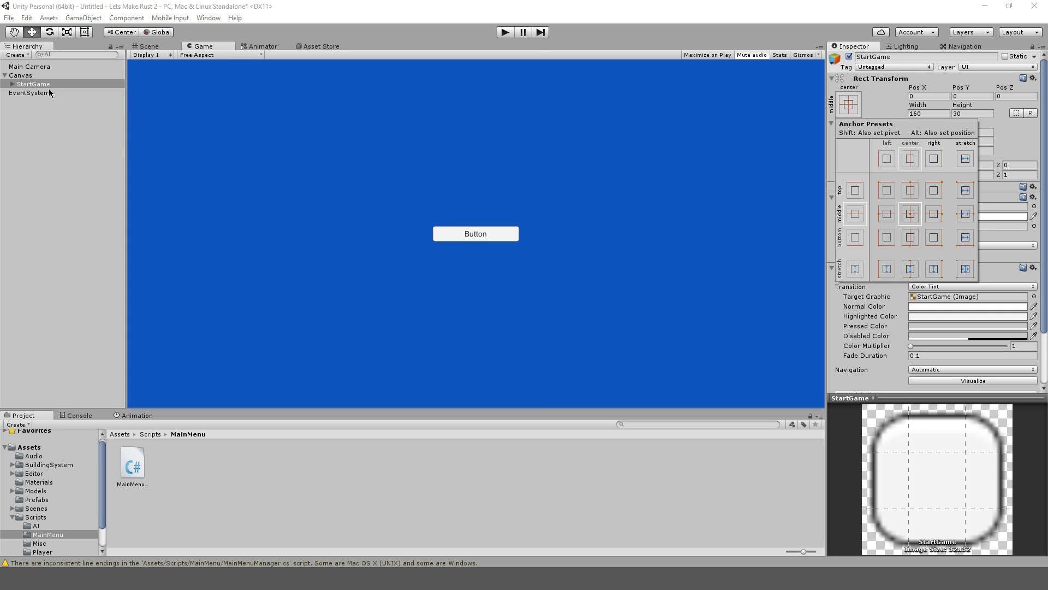
{"action": "left_click", "coordinate": [18, 88]}
{"action": "left_click", "coordinate": [12, 85]}
{"action": "left_click", "coordinate": [34, 92]}
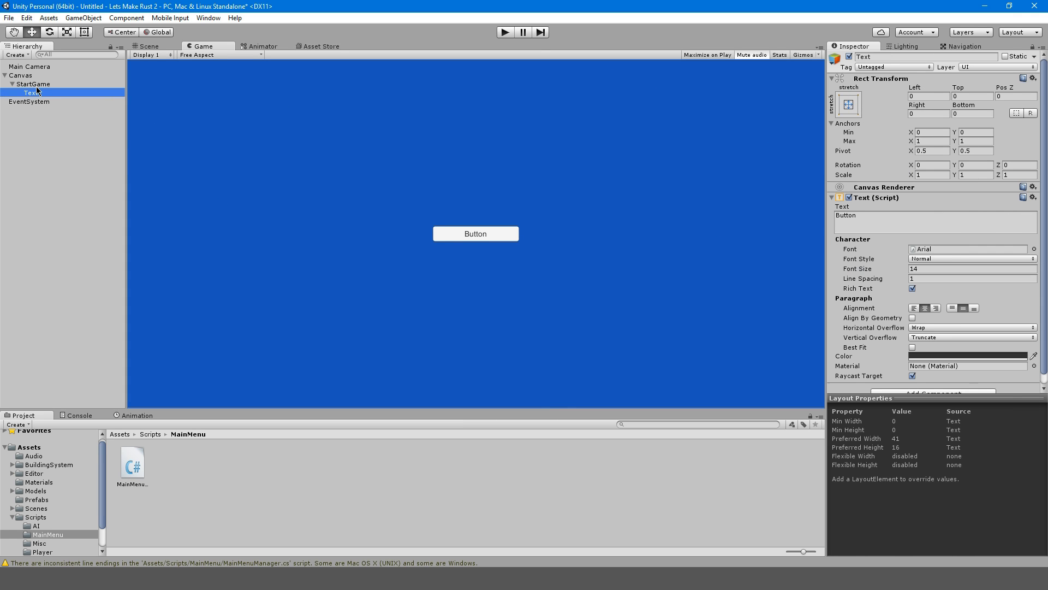
{"action": "left_click", "coordinate": [905, 219]}
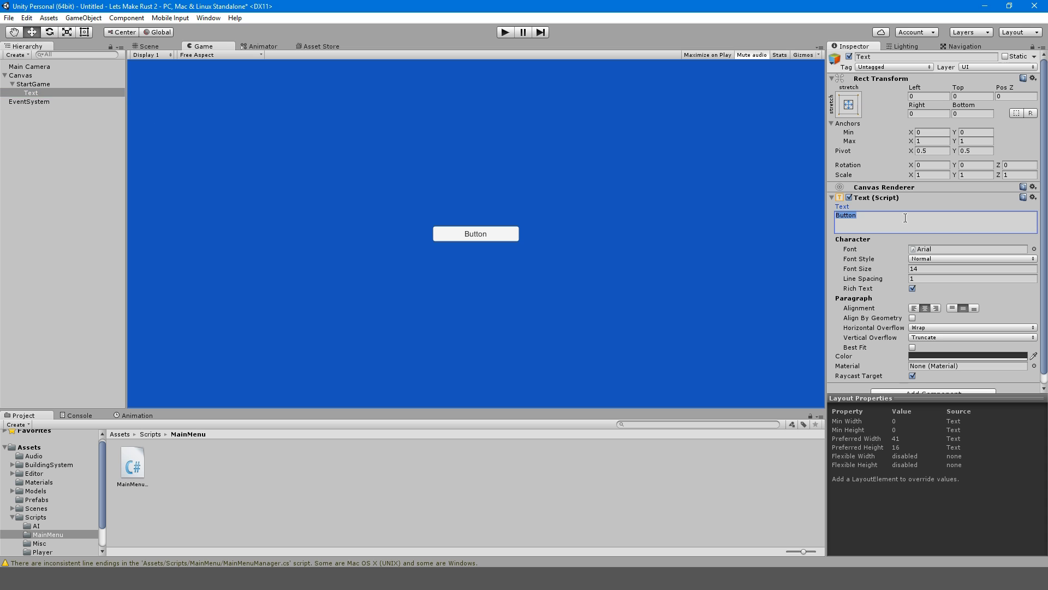
{"action": "type", "text": "Start Game"}
{"action": "key", "text": "ctrl+s"}
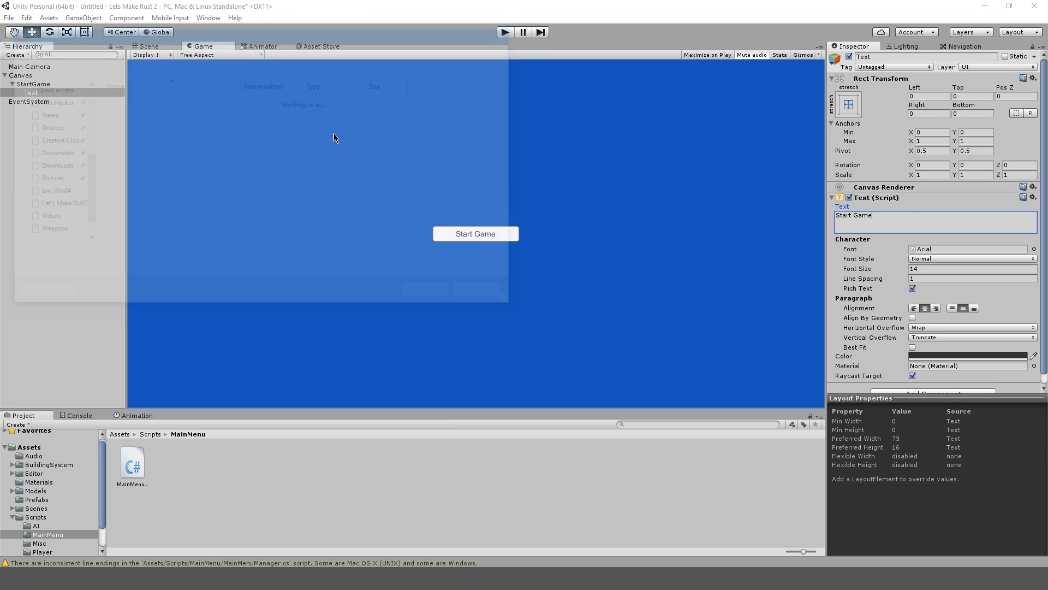
Save the scene as MainMenu in the Assets/Scenes folder, discarding an accidental MainMenu subfolder.
{"action": "left_click", "coordinate": [259, 171]}
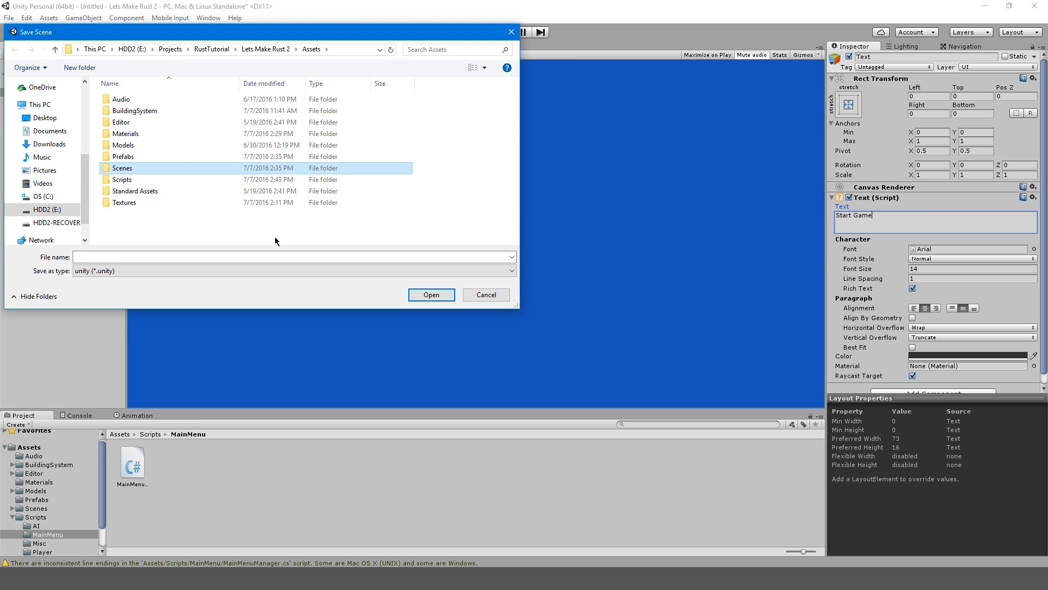
{"action": "double_click", "coordinate": [246, 168]}
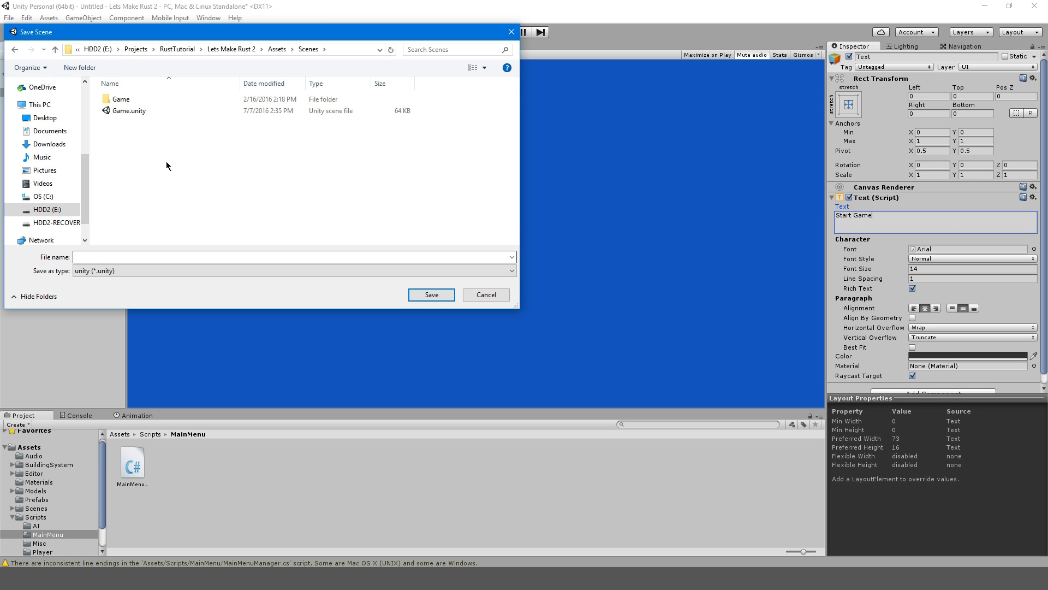
{"action": "right_click", "coordinate": [167, 178]}
{"action": "mouse_move", "coordinate": [201, 296]}
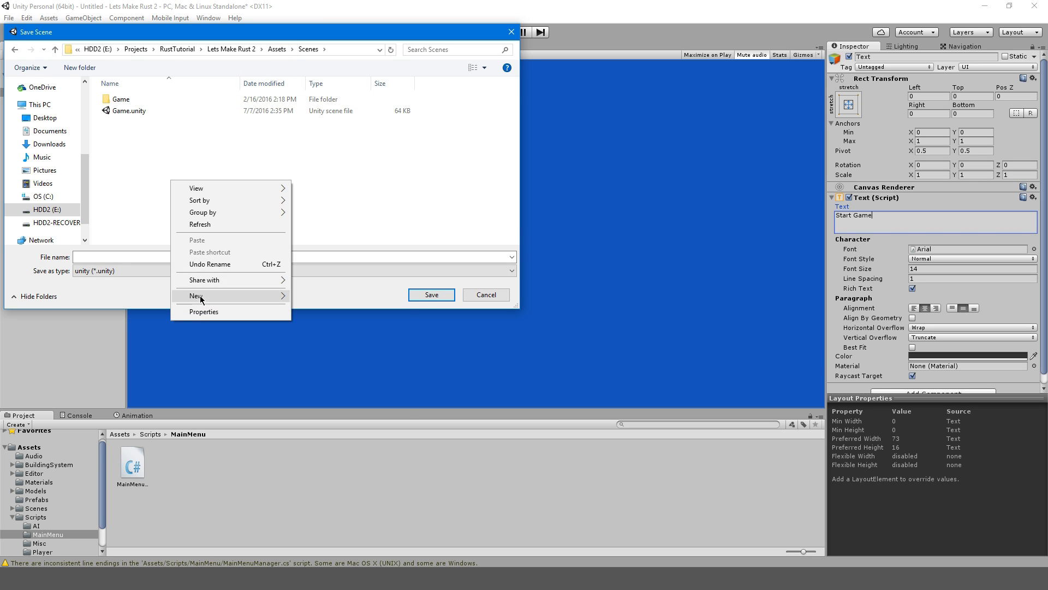
{"action": "left_click", "coordinate": [297, 296]}
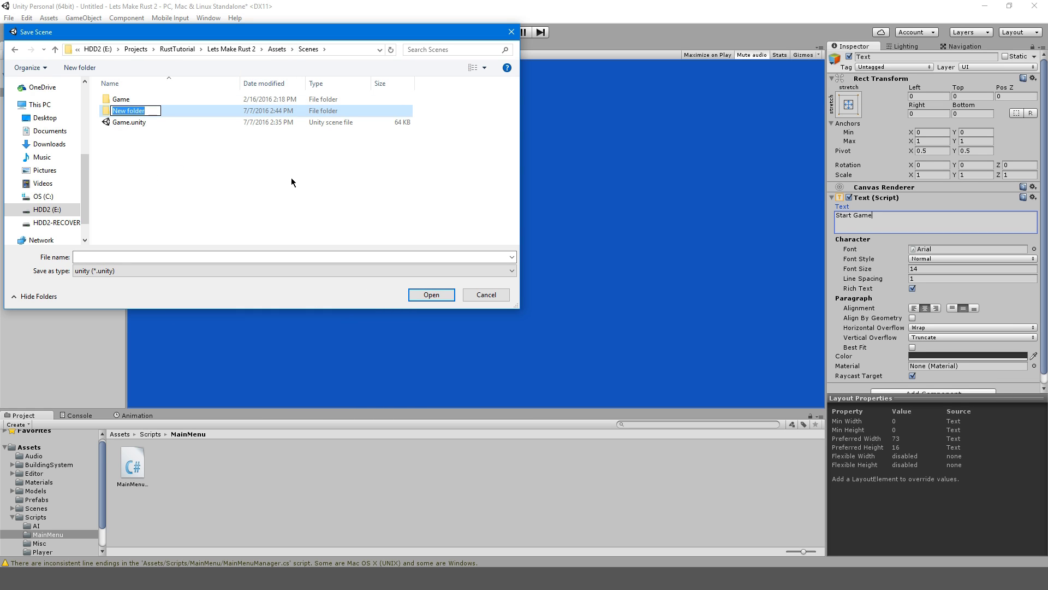
{"action": "type", "text": "MainMenu"}
{"action": "key", "text": "Return"}
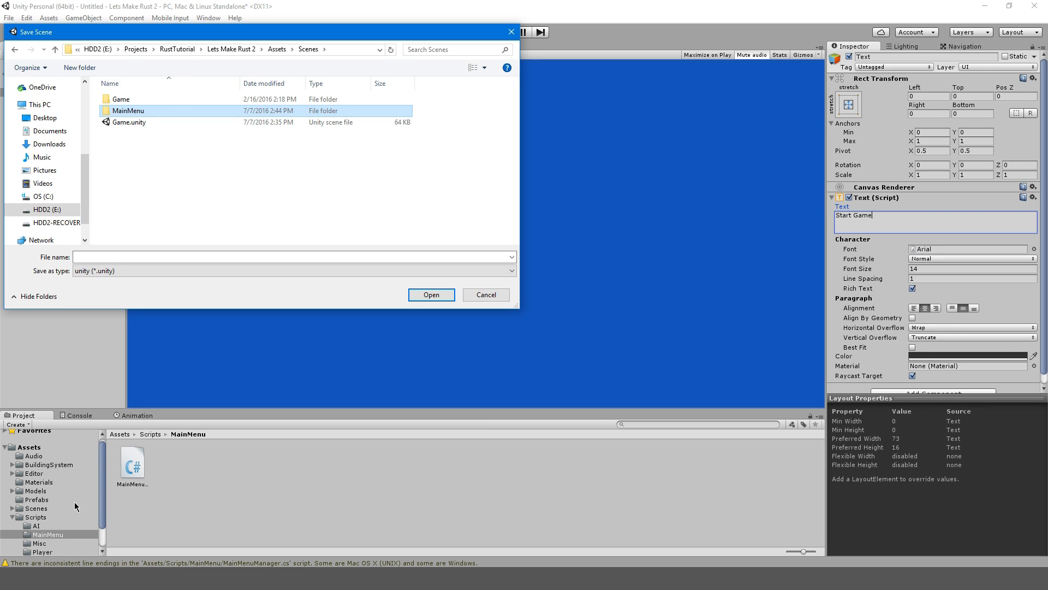
{"action": "key", "text": "Delete"}
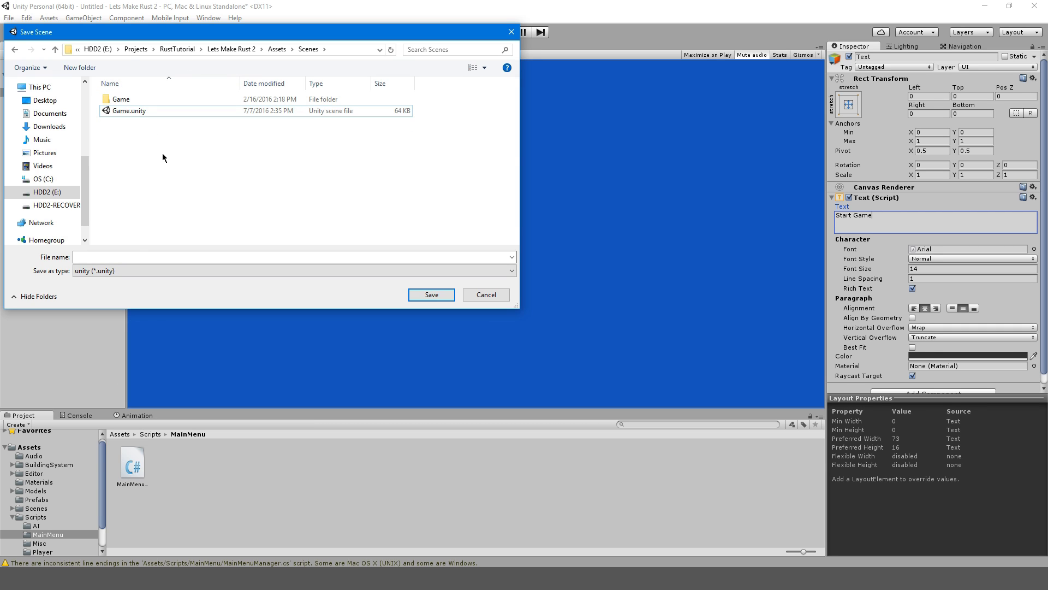
{"action": "left_click", "coordinate": [137, 255]}
{"action": "type", "text": "MainMen"}
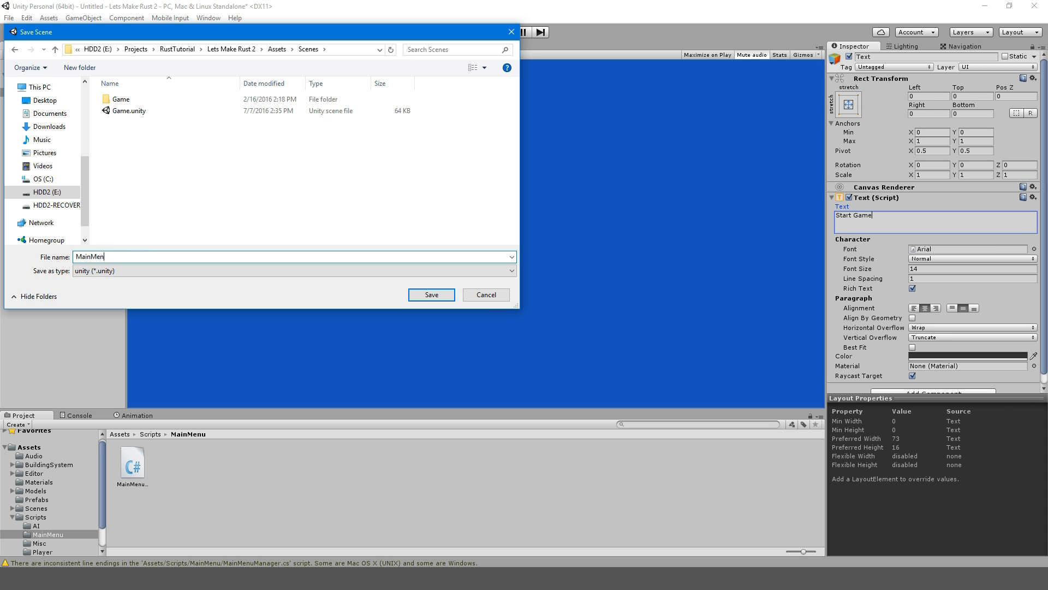
{"action": "type", "text": "u"}
{"action": "key", "text": "Return"}
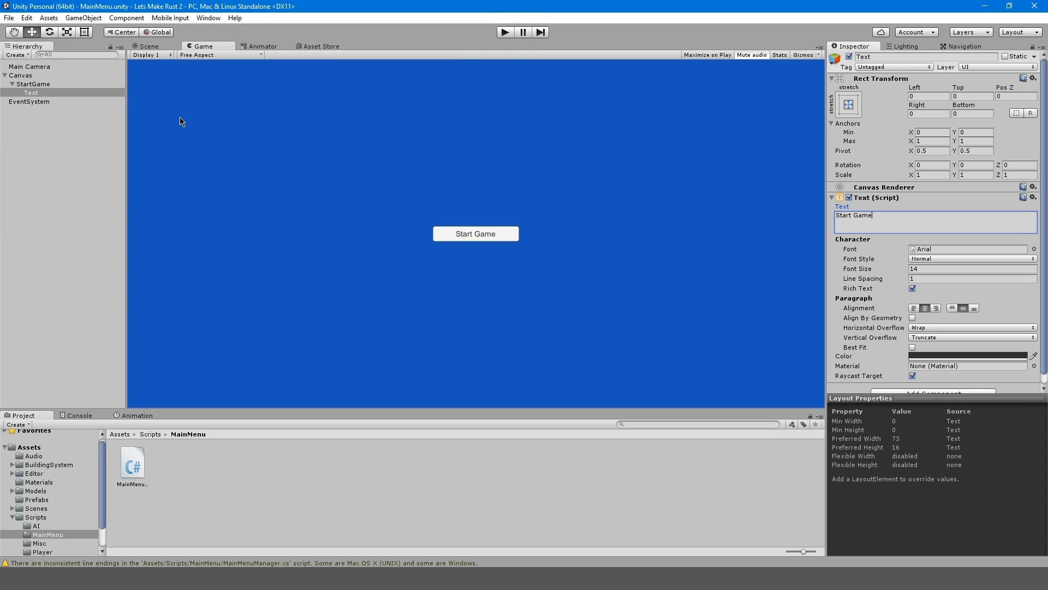
Browse the Scenes folder and its Game subfolder, then select the MainMenu scene.
{"action": "left_click", "coordinate": [36, 508]}
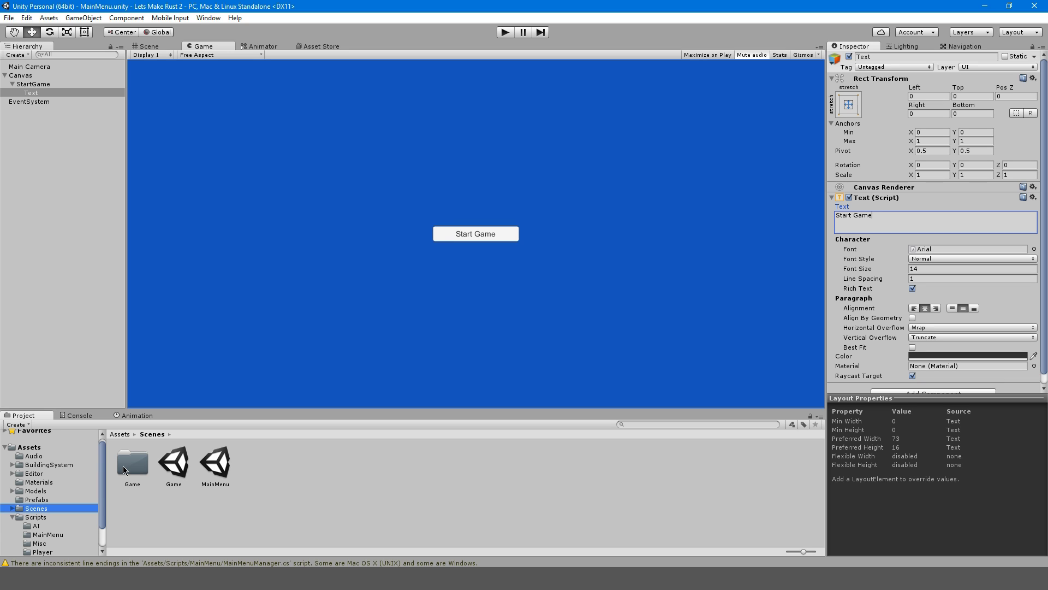
{"action": "left_click", "coordinate": [121, 480]}
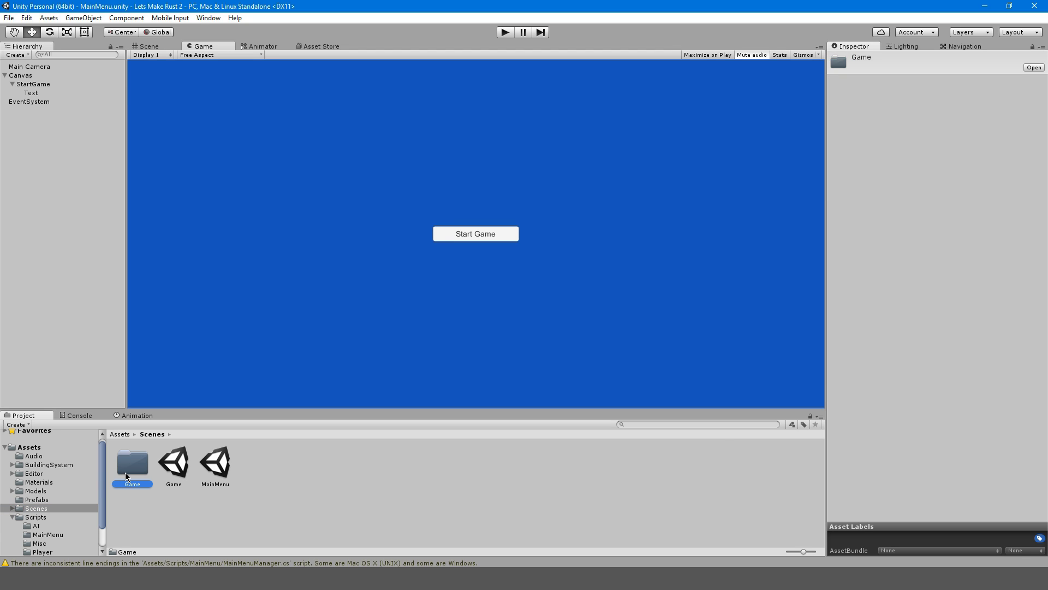
{"action": "double_click", "coordinate": [125, 473]}
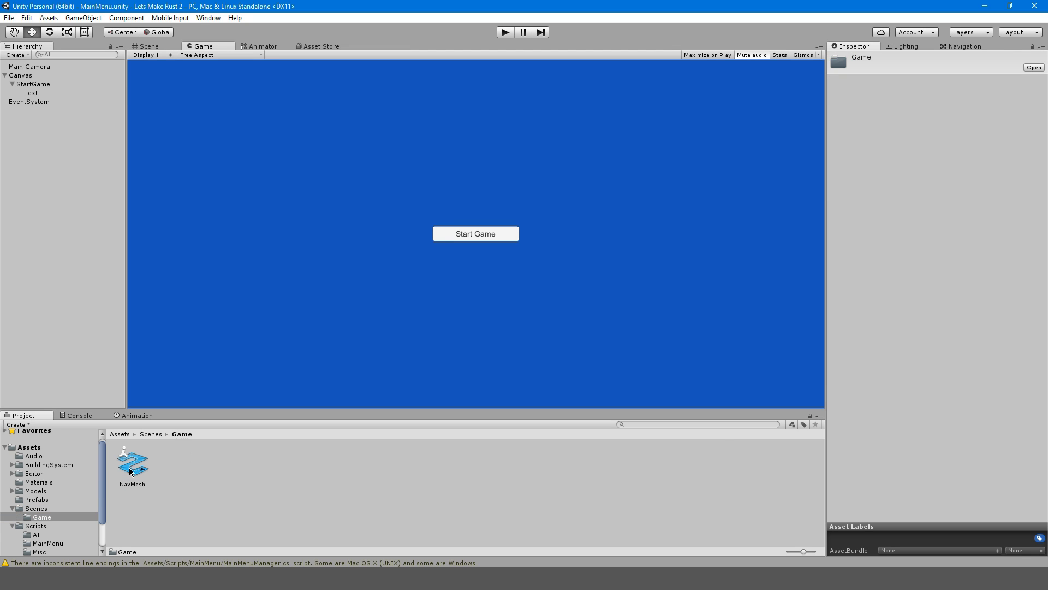
{"action": "left_click", "coordinate": [131, 471]}
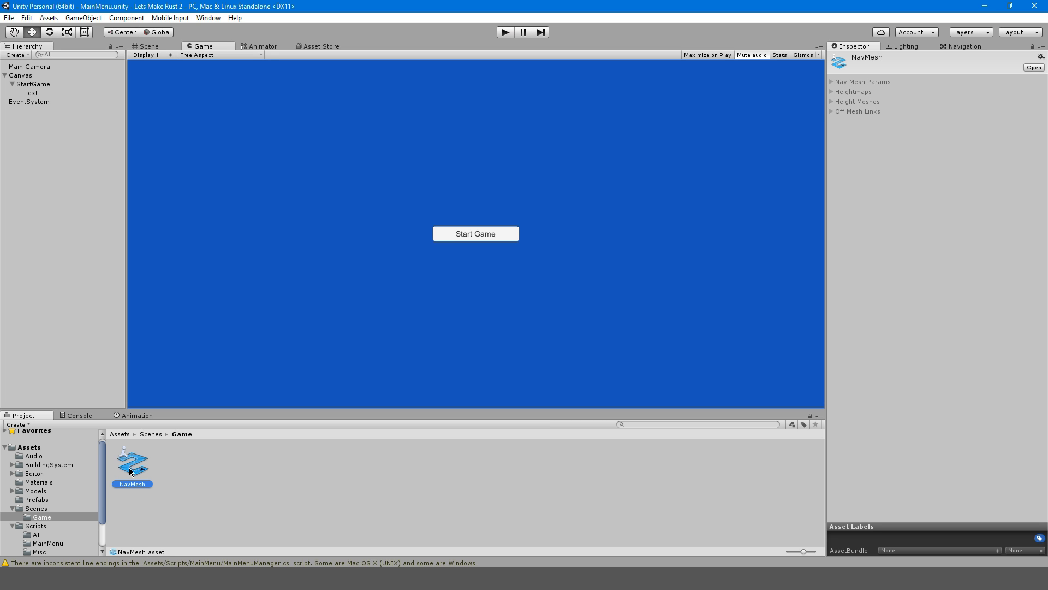
{"action": "left_click", "coordinate": [52, 509]}
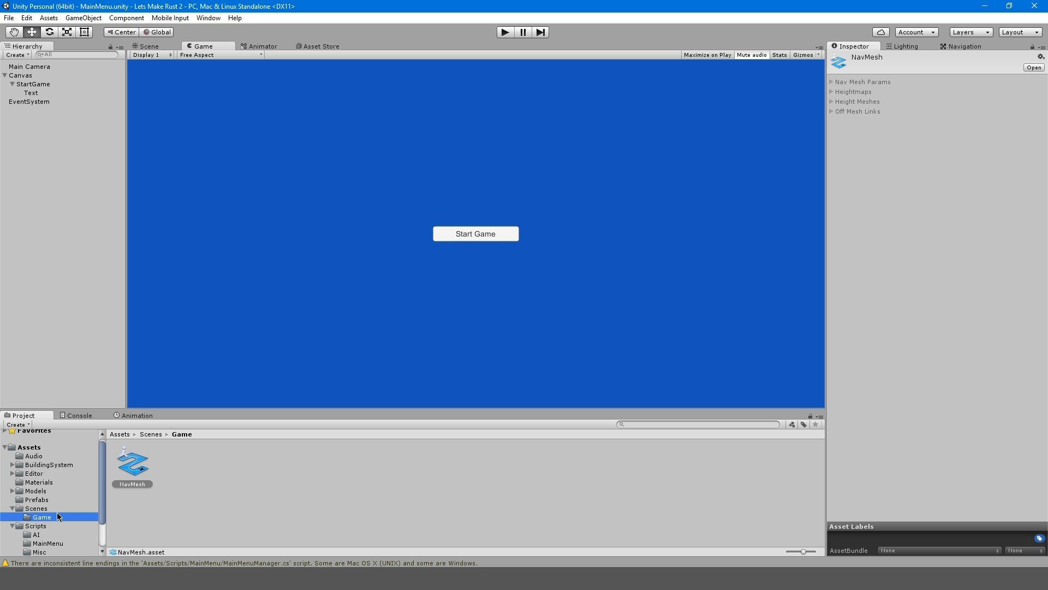
{"action": "left_click", "coordinate": [55, 509]}
Duplicate the StartGame button under the Canvas.
{"action": "left_click", "coordinate": [174, 475]}
{"action": "left_click", "coordinate": [214, 470]}
{"action": "left_click", "coordinate": [218, 490]}
{"action": "left_click", "coordinate": [10, 76]}
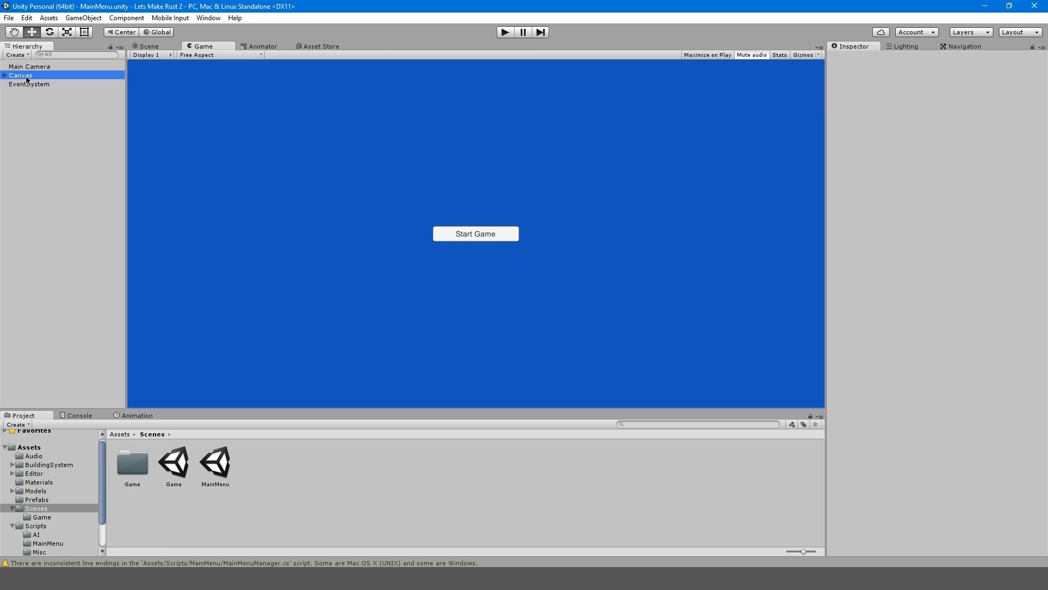
{"action": "left_click", "coordinate": [6, 76]}
{"action": "left_click", "coordinate": [34, 85]}
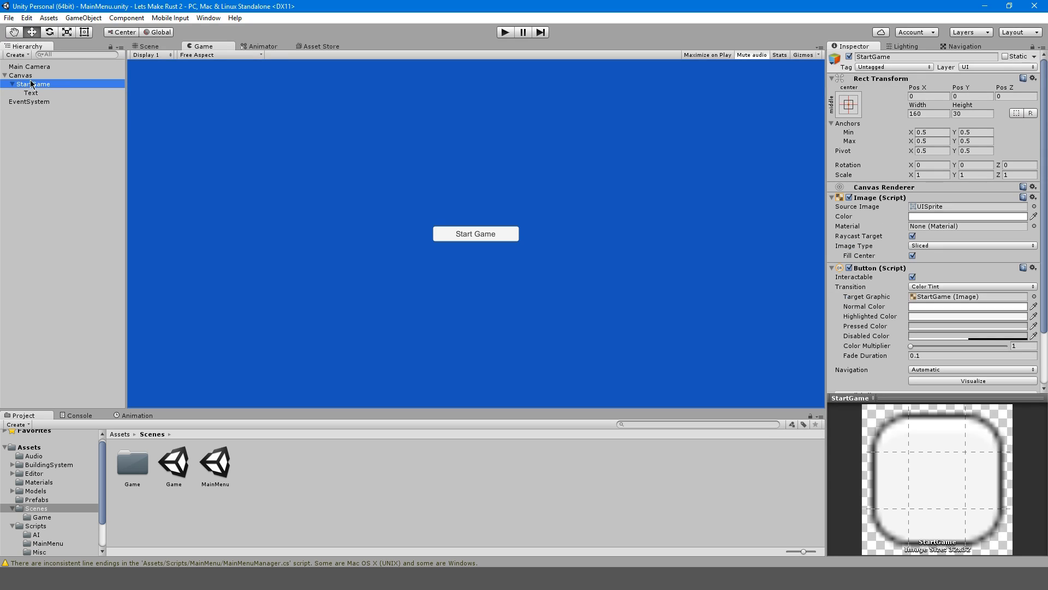
{"action": "left_click", "coordinate": [12, 84]}
{"action": "key", "text": "ctrl+d"}
Rename the duplicate ExitGame and set its label to 'Exit Game'.
{"action": "key", "text": "F2"}
{"action": "type", "text": "ExitGame"}
{"action": "key", "text": "Return"}
{"action": "left_click", "coordinate": [12, 93]}
{"action": "left_click", "coordinate": [905, 229]}
{"action": "type", "text": "Exit Game"}
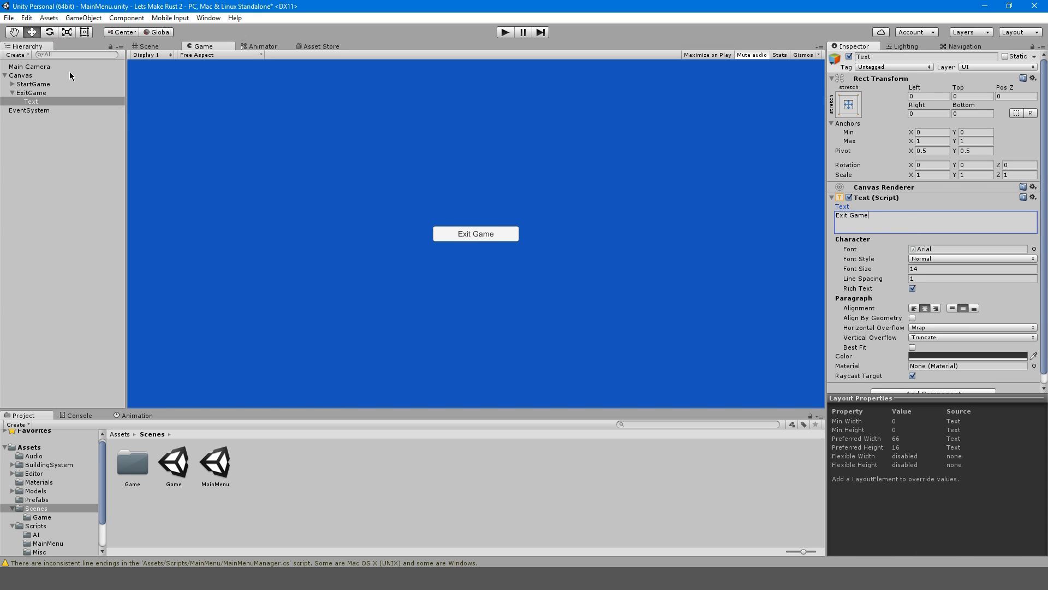
{"action": "left_click", "coordinate": [61, 93]}
Move ExitGame to Pos Y -50 and save the scene.
{"action": "left_click", "coordinate": [12, 93]}
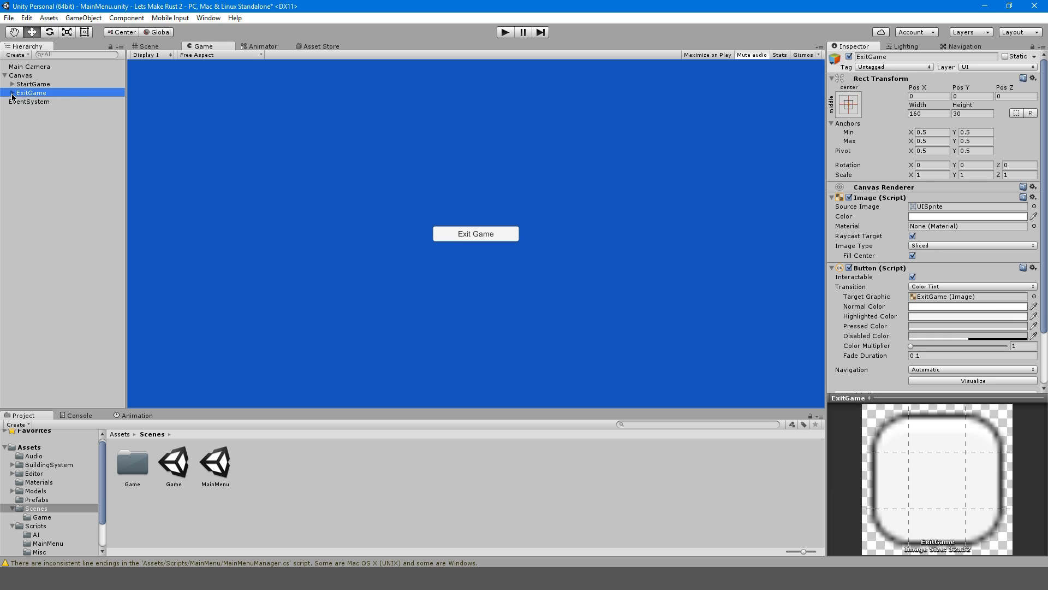
{"action": "left_click", "coordinate": [970, 95]}
{"action": "type", "text": "-50"}
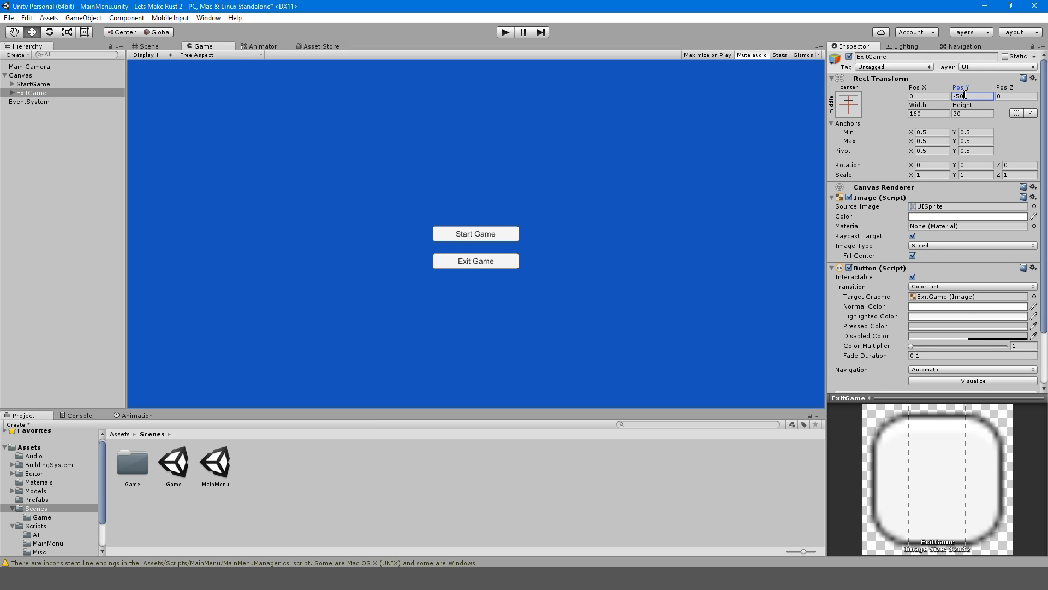
{"action": "key", "text": "ctrl+s"}
{"action": "left_click", "coordinate": [35, 83]}
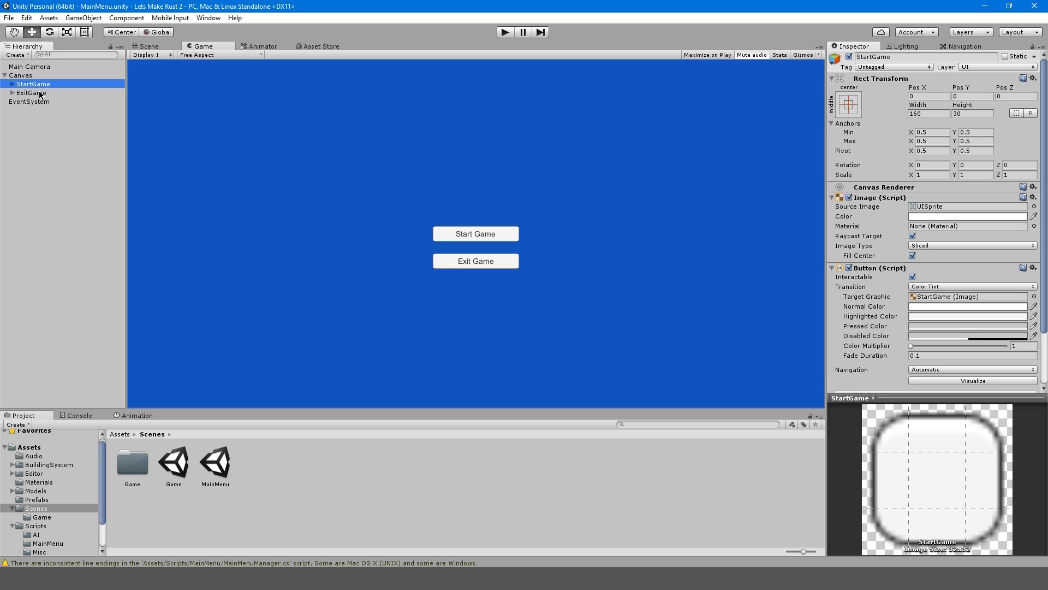
Set the Source Image to None on both the StartGame and ExitGame buttons.
{"action": "left_click", "coordinate": [964, 205]}
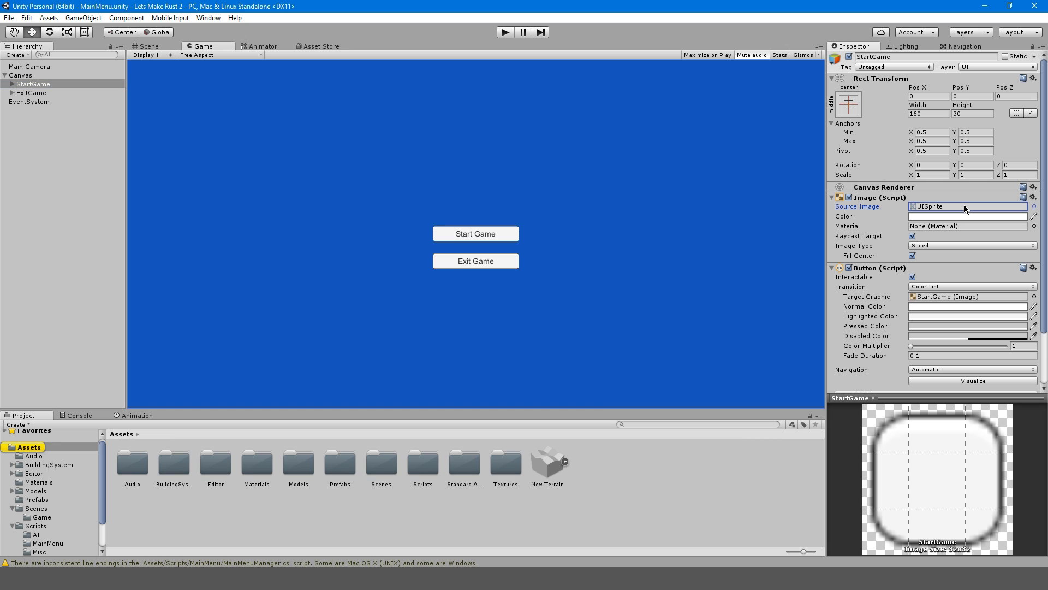
{"action": "left_click", "coordinate": [1034, 207]}
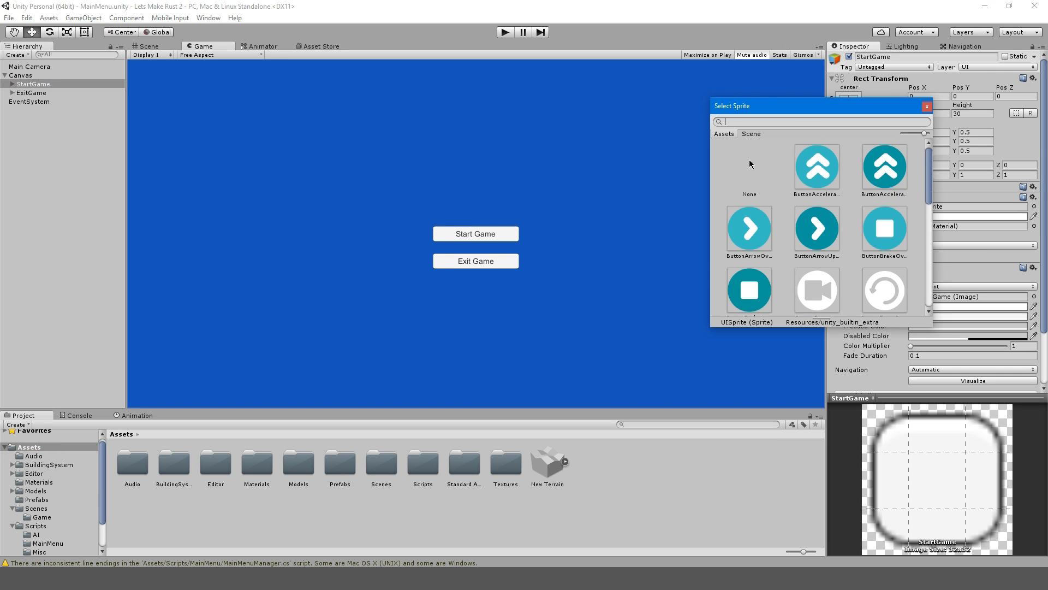
{"action": "left_click", "coordinate": [750, 164]}
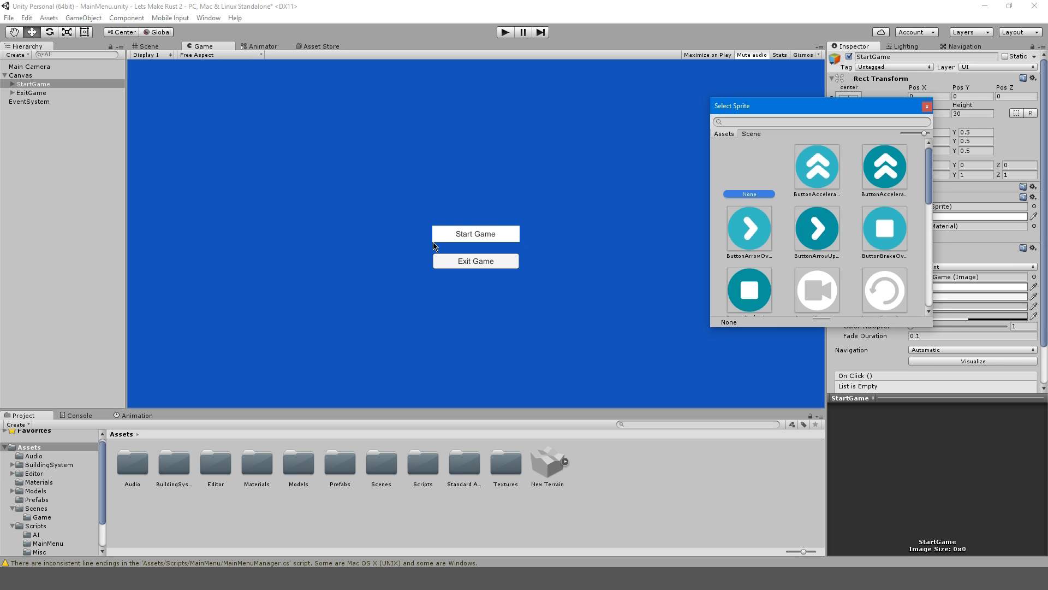
{"action": "double_click", "coordinate": [750, 164]}
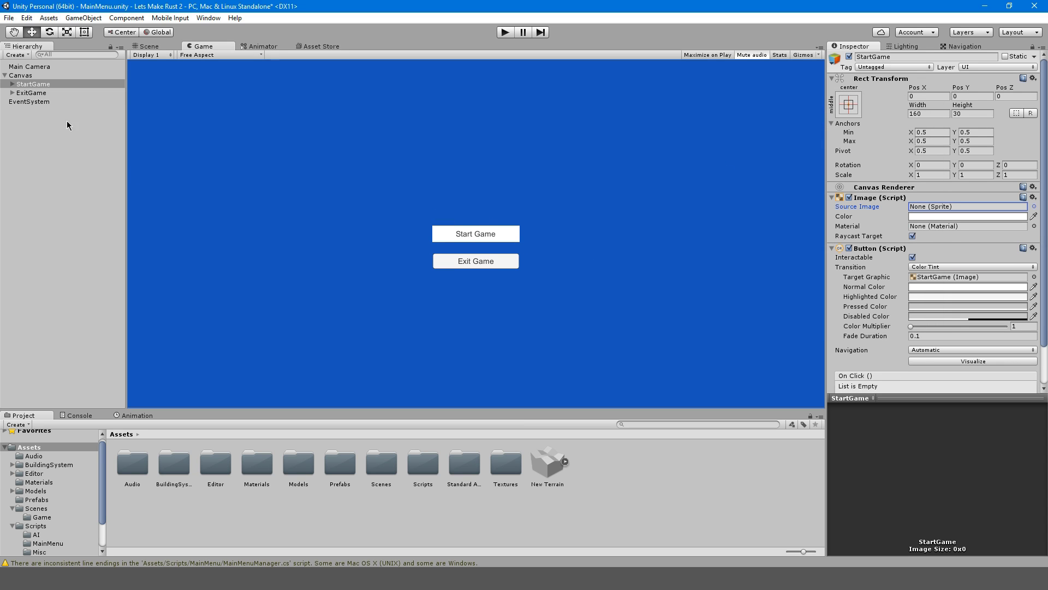
{"action": "left_click", "coordinate": [36, 93]}
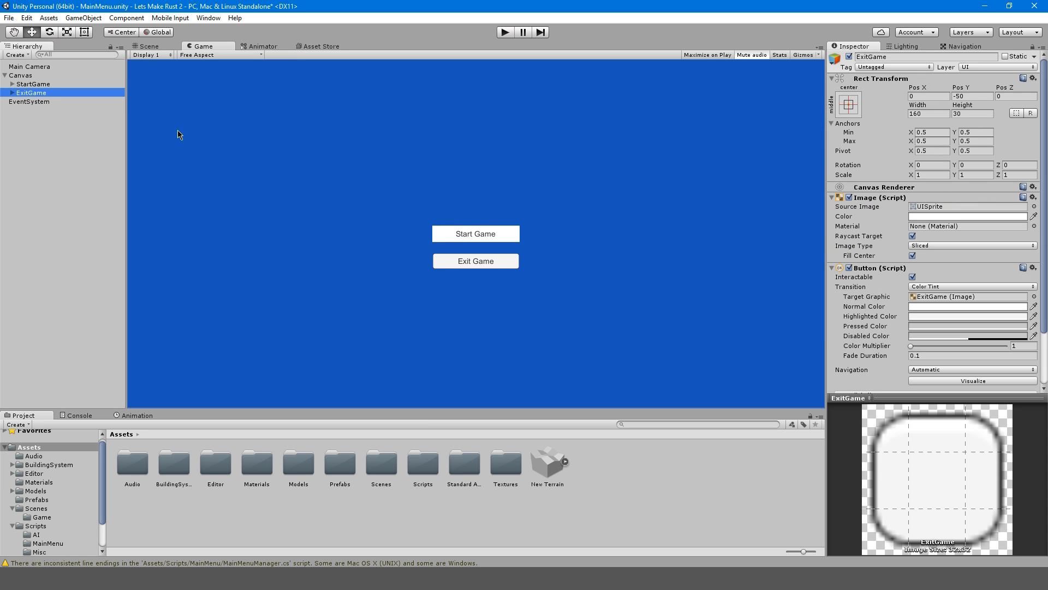
{"action": "left_click", "coordinate": [1033, 207]}
{"action": "double_click", "coordinate": [744, 194]}
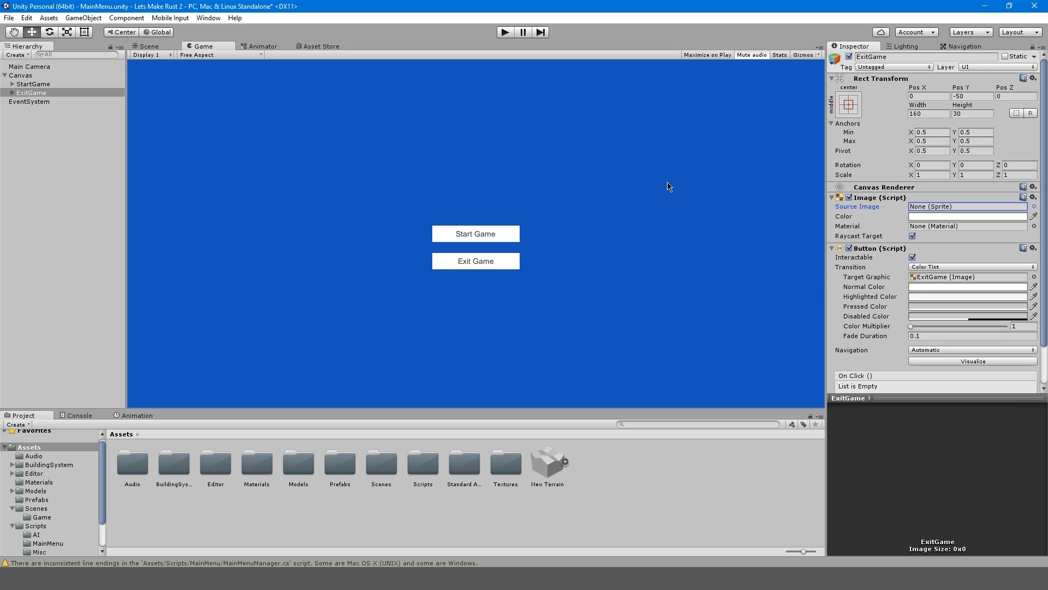
{"action": "left_click", "coordinate": [668, 187]}
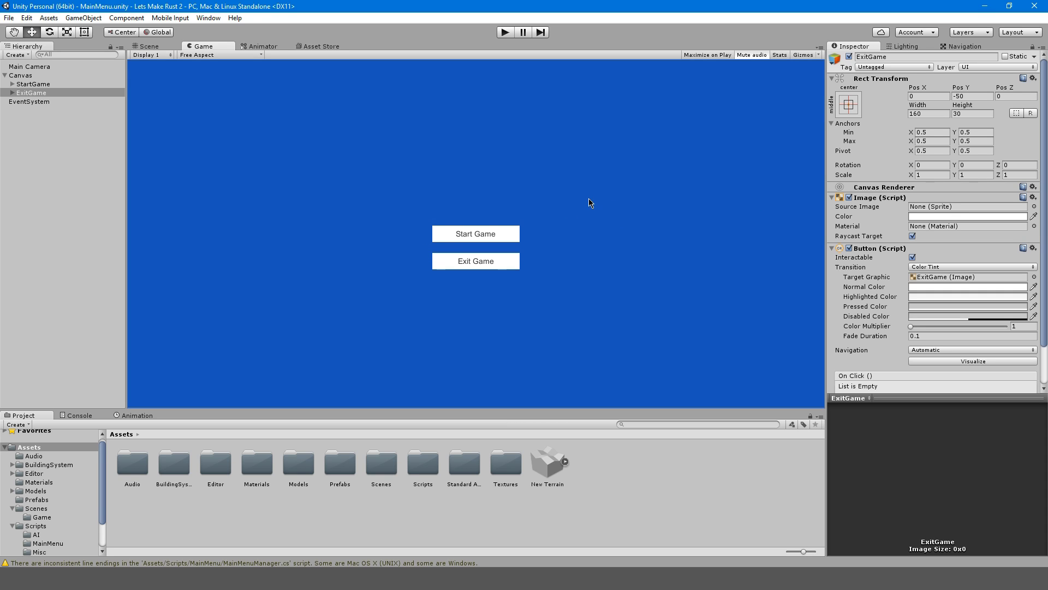
Multi-select both buttons and set their Image colour to pure white FFFFFF.
{"action": "left_click", "coordinate": [49, 86]}
{"action": "left_click", "coordinate": [936, 217]}
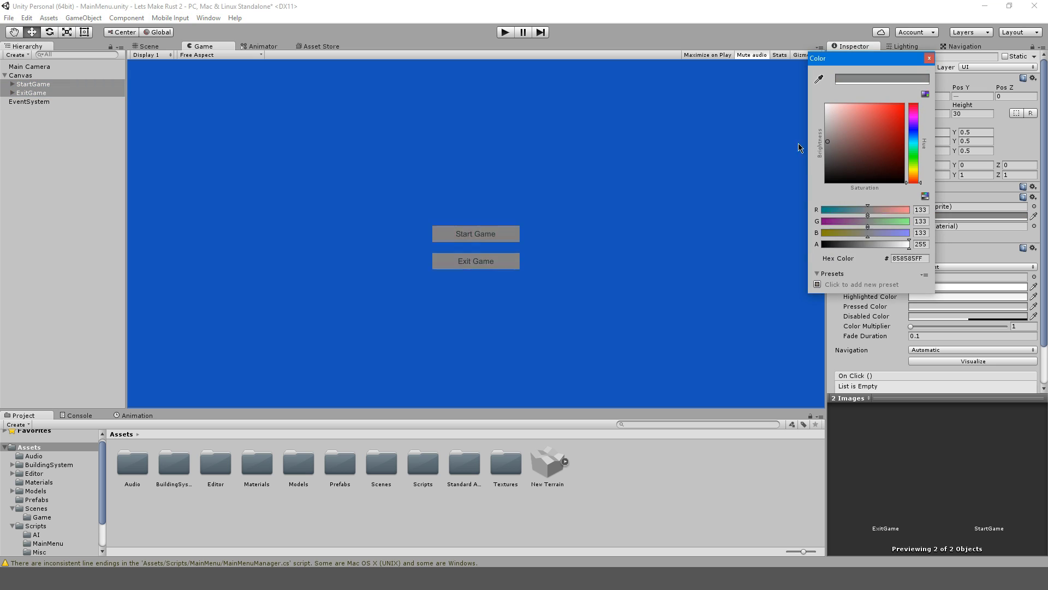
{"action": "left_click_drag", "start_coordinate": [873, 144], "coordinate": [693, 101]}
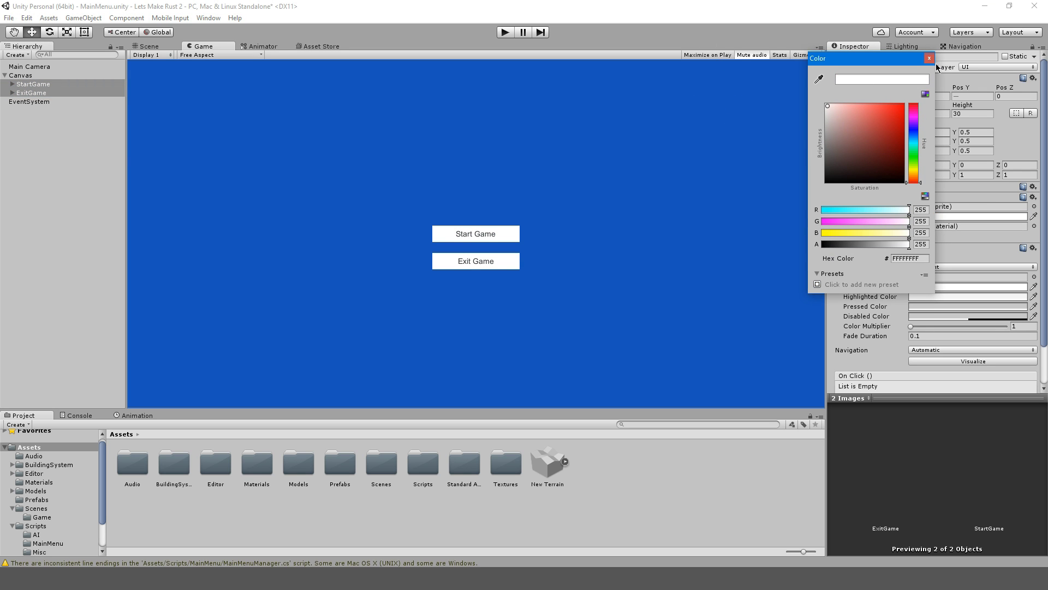
{"action": "left_click", "coordinate": [926, 58]}
Add an Outline component to both buttons and save the scene.
{"action": "scroll", "coordinate": [872, 352], "scroll_direction": "down", "scroll_amount": 2}
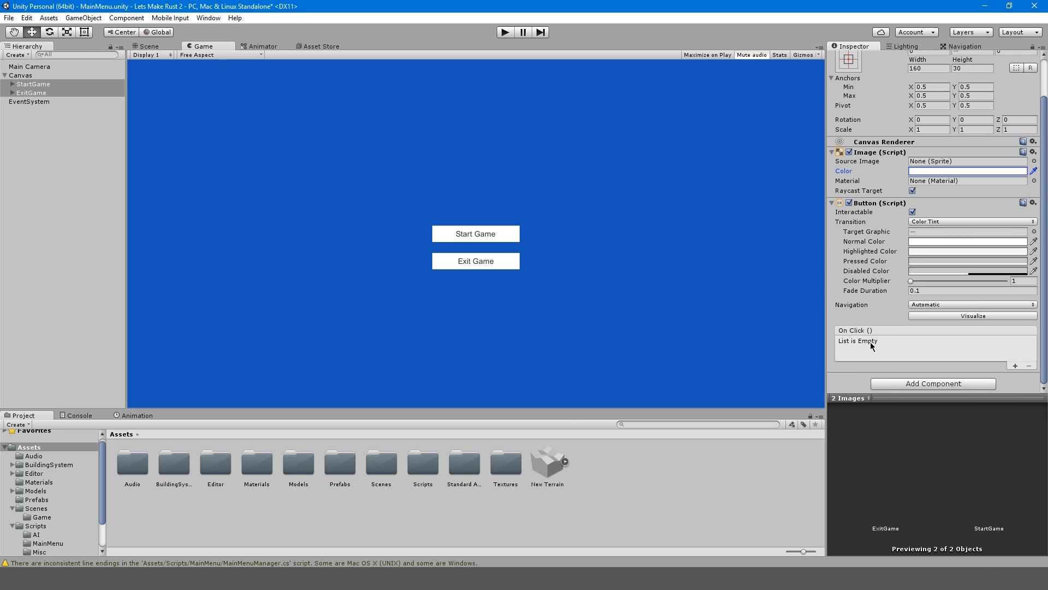
{"action": "left_click", "coordinate": [889, 382]}
{"action": "type", "text": "outline"}
{"action": "key", "text": "Return"}
{"action": "scroll", "coordinate": [873, 371], "scroll_direction": "down", "scroll_amount": 2}
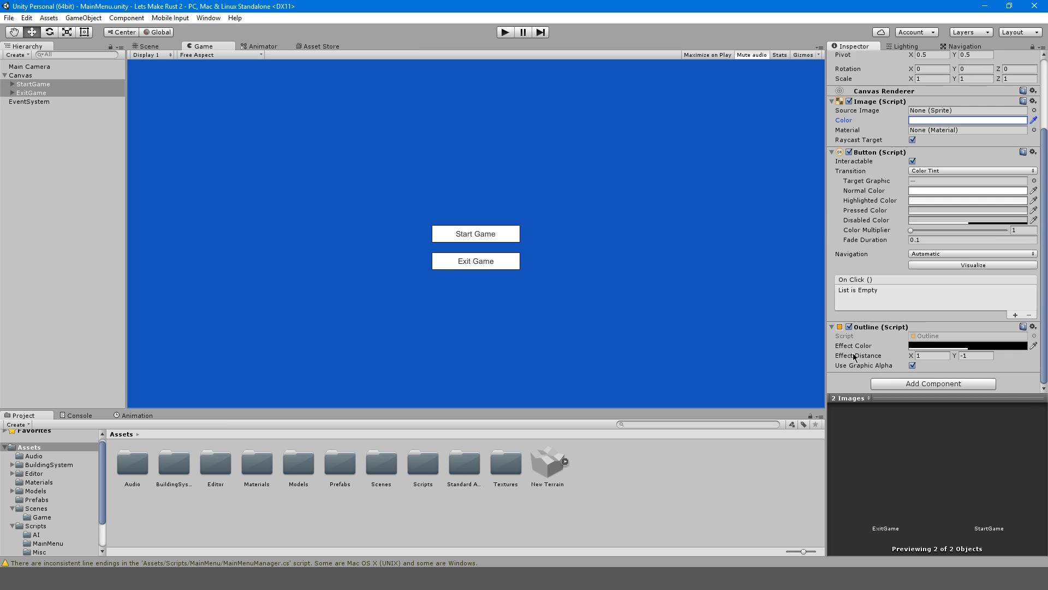
{"action": "left_click", "coordinate": [850, 326]}
{"action": "left_click", "coordinate": [849, 326]}
{"action": "left_click", "coordinate": [850, 326]}
{"action": "key", "text": "ctrl+s"}
Add one empty entry to the ExitGame button's On Click list.
{"action": "left_click", "coordinate": [64, 85]}
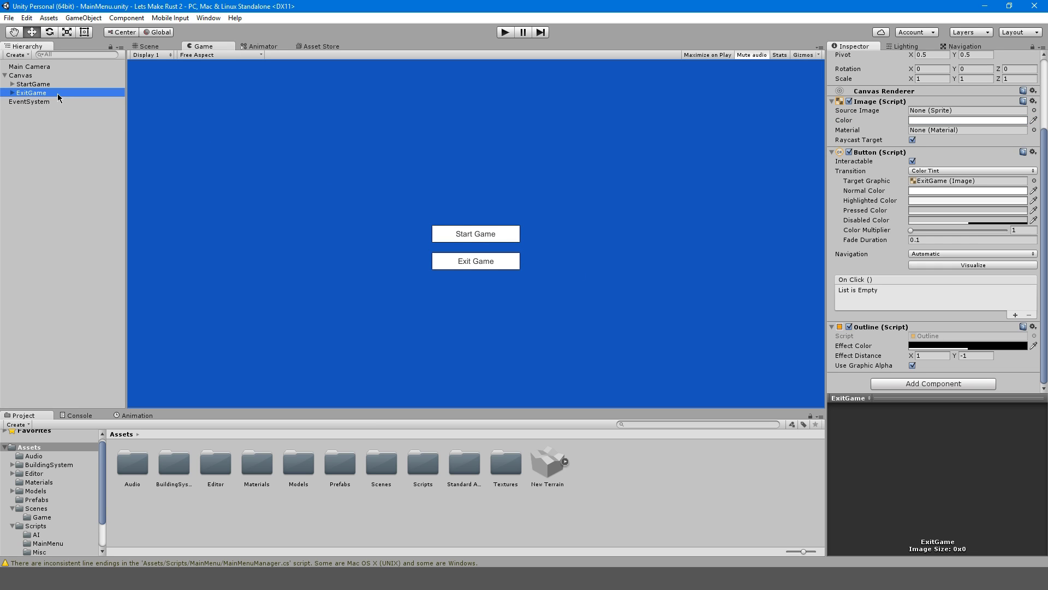
{"action": "left_click", "coordinate": [73, 189]}
{"action": "left_click", "coordinate": [48, 84]}
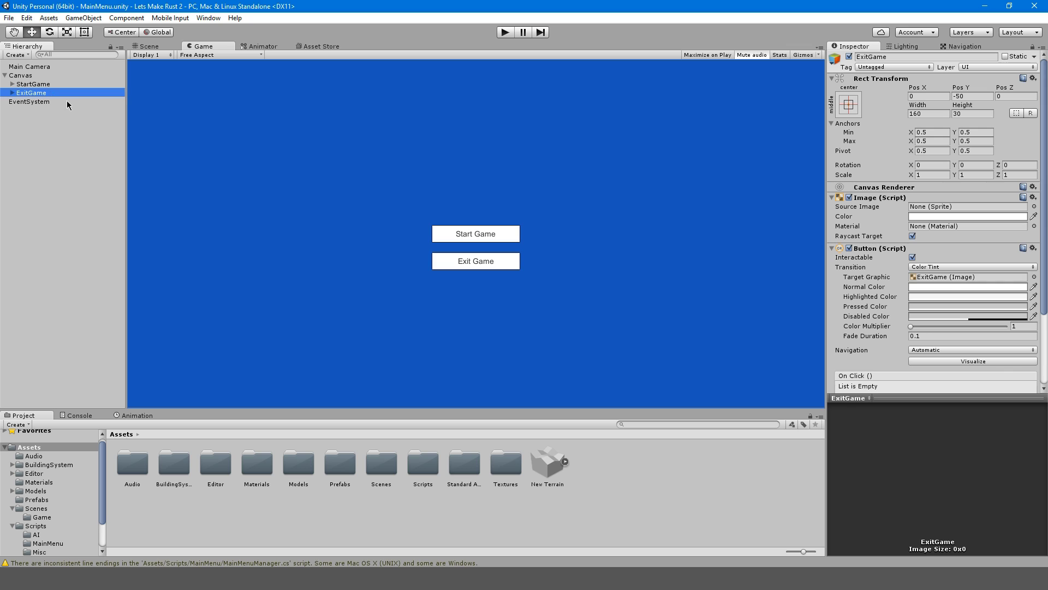
{"action": "scroll", "coordinate": [877, 365], "scroll_direction": "down", "scroll_amount": 5}
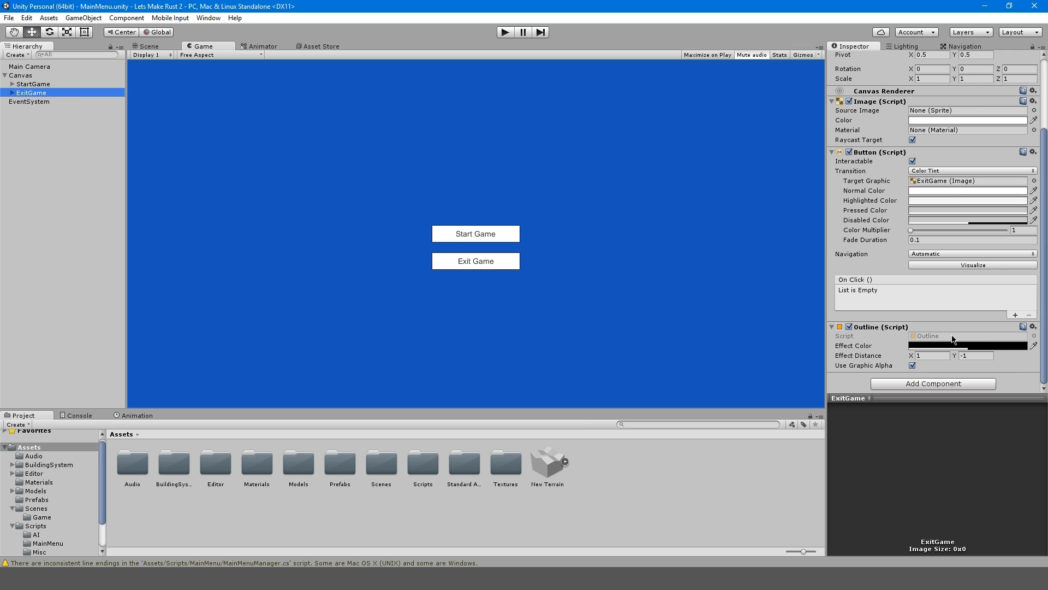
{"action": "left_click", "coordinate": [1016, 316]}
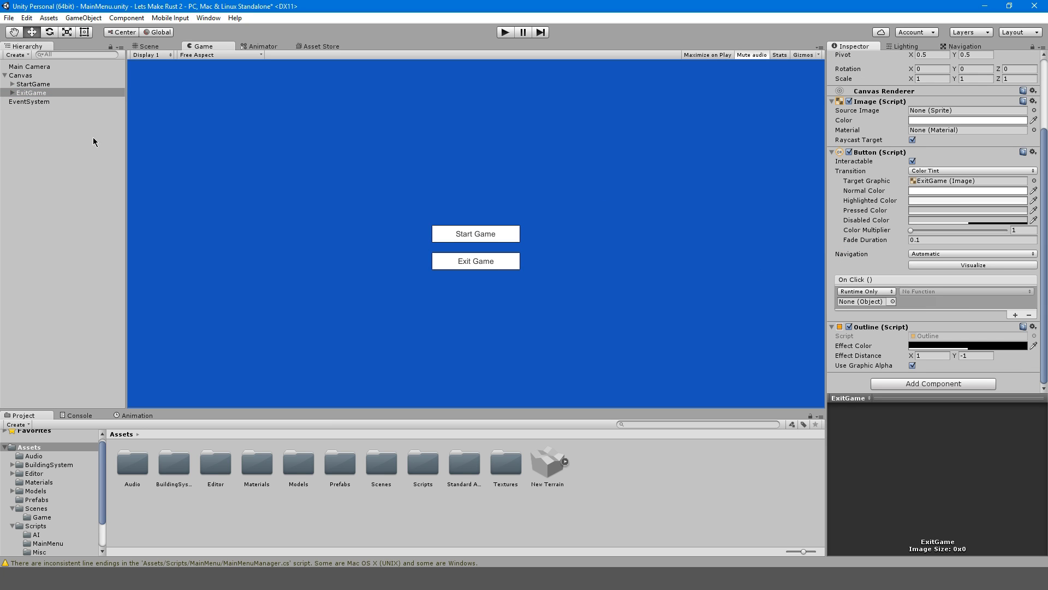
Create an empty object named MainMenuManager and reset its position to 0, 0, 0.
{"action": "right_click", "coordinate": [28, 131]}
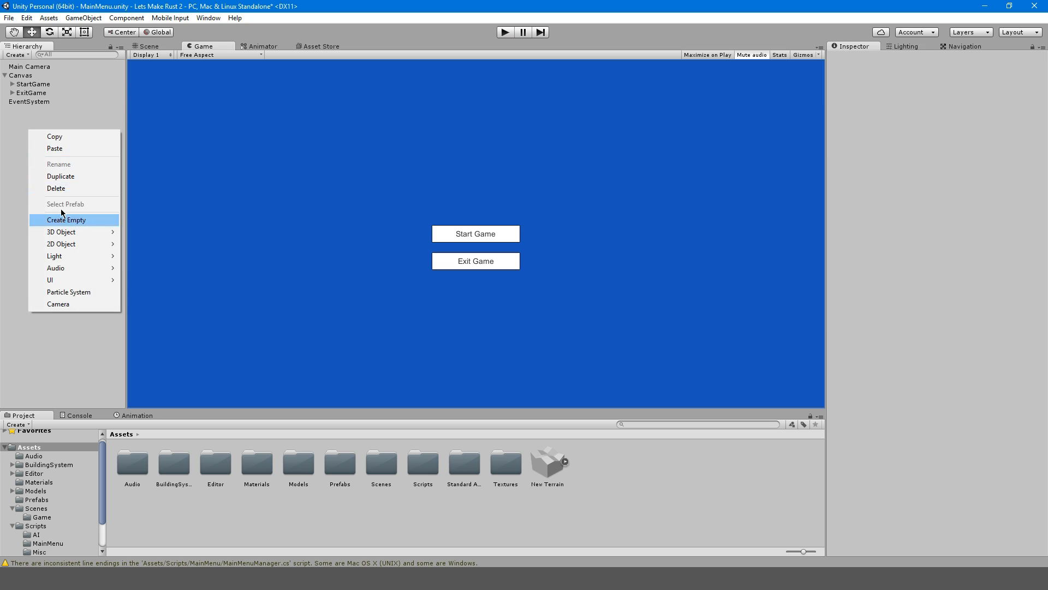
{"action": "left_click", "coordinate": [52, 218]}
{"action": "type", "text": "MainMenuManager"}
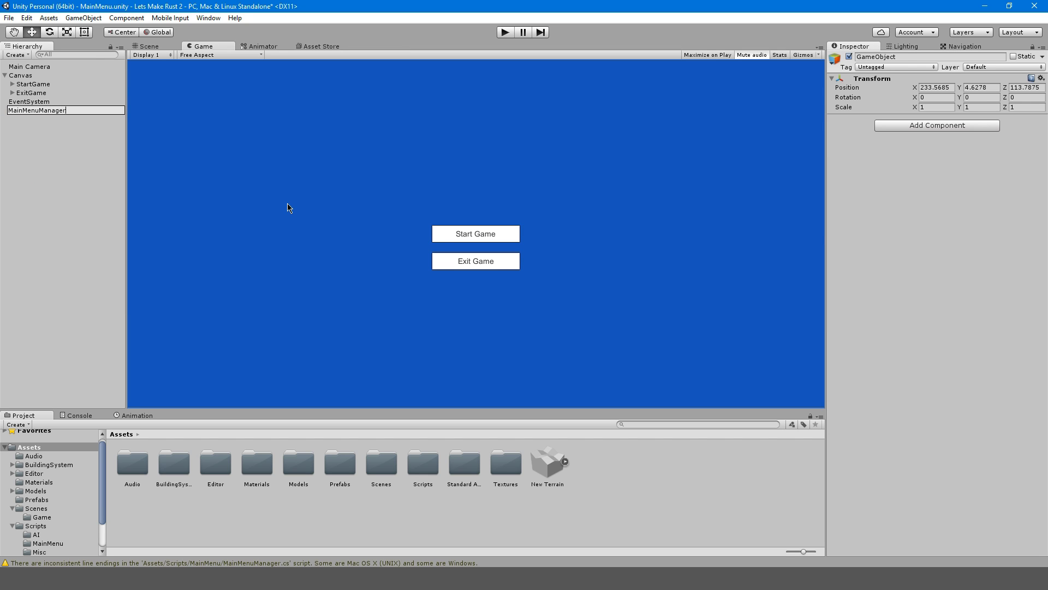
{"action": "key", "text": "Return"}
{"action": "left_click", "coordinate": [1041, 80]}
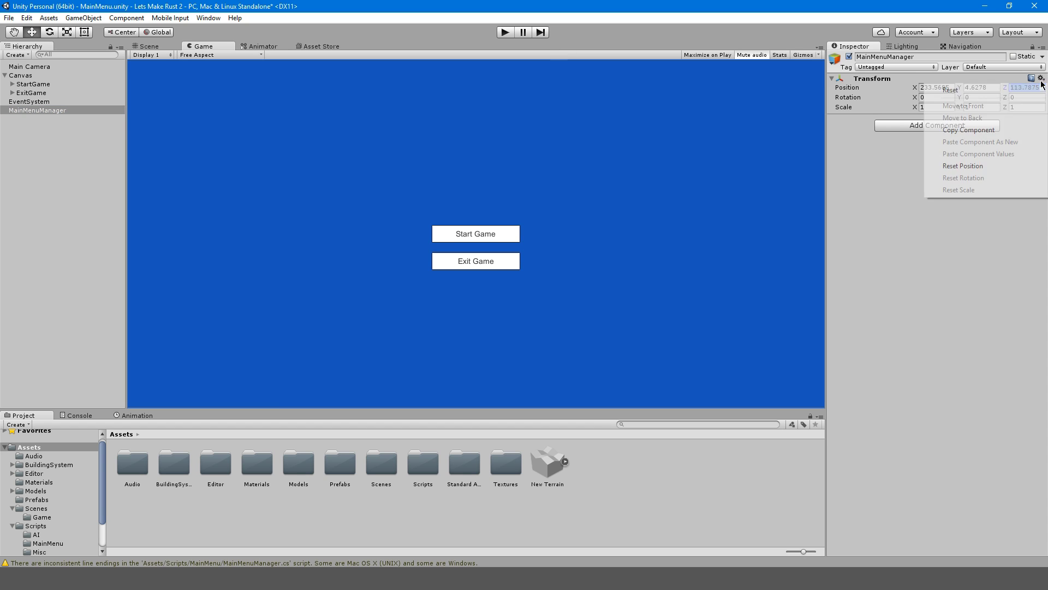
{"action": "left_click", "coordinate": [963, 165]}
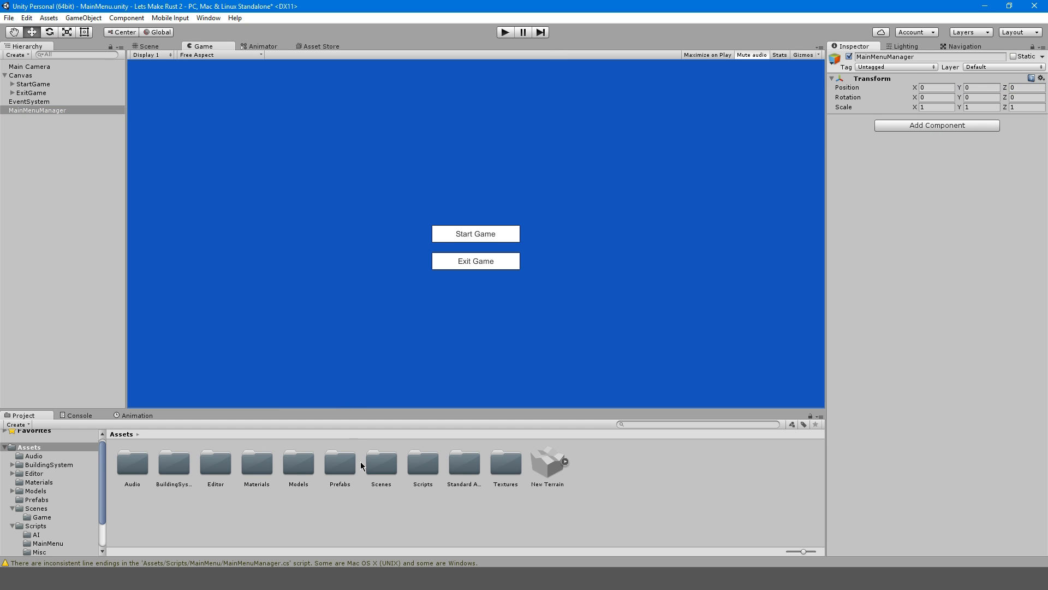
Attach the MainMenu script from Scripts/MainMenu to MainMenuManager as a component.
{"action": "double_click", "coordinate": [419, 478]}
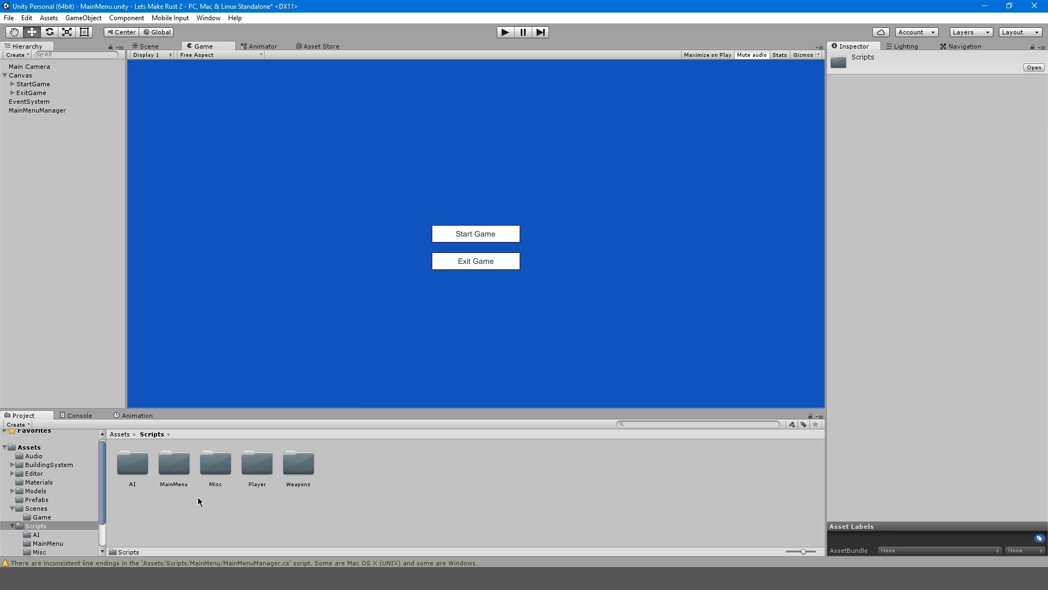
{"action": "double_click", "coordinate": [171, 473]}
{"action": "mouse_move", "coordinate": [133, 464]}
{"action": "left_mouse_down"}
{"action": "mouse_move", "coordinate": [44, 116]}
{"action": "mouse_move", "coordinate": [130, 462]}
{"action": "left_mouse_up"}
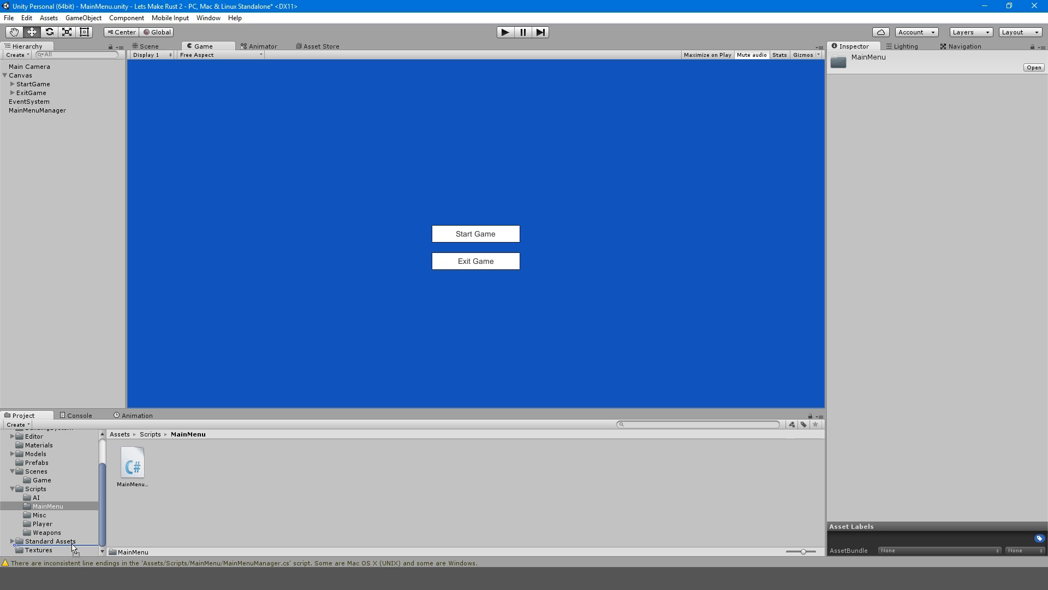
{"action": "left_click_drag", "start_coordinate": [129, 462], "coordinate": [41, 111]}
{"action": "left_click", "coordinate": [926, 147]}
{"action": "type", "text": "main"}
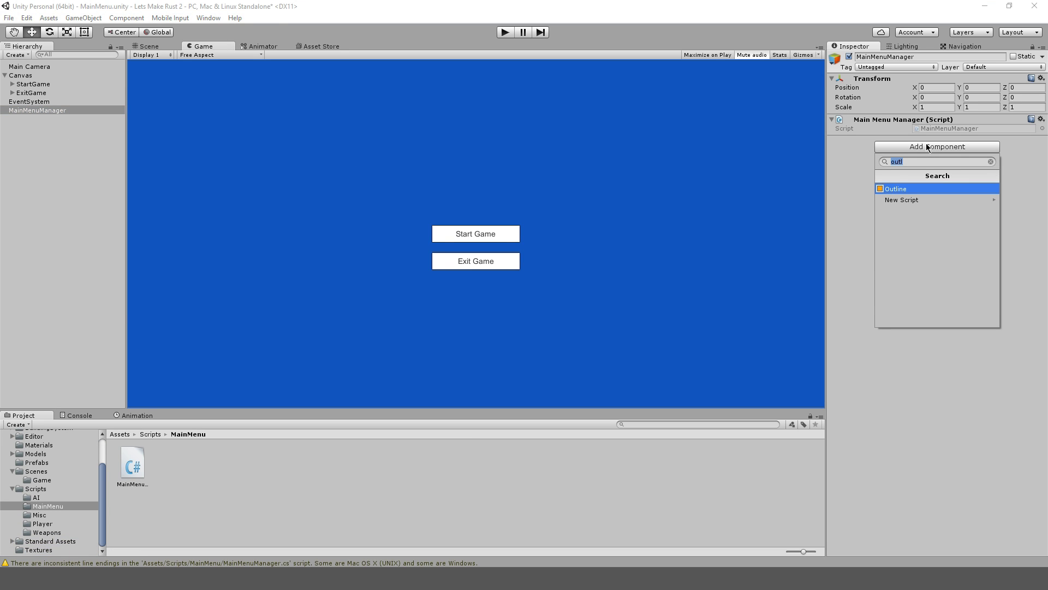
Move MainMenuManager to the top of the Hierarchy and rename it _MainMenuManager.
{"action": "left_click", "coordinate": [991, 162]}
{"action": "left_click", "coordinate": [46, 53]}
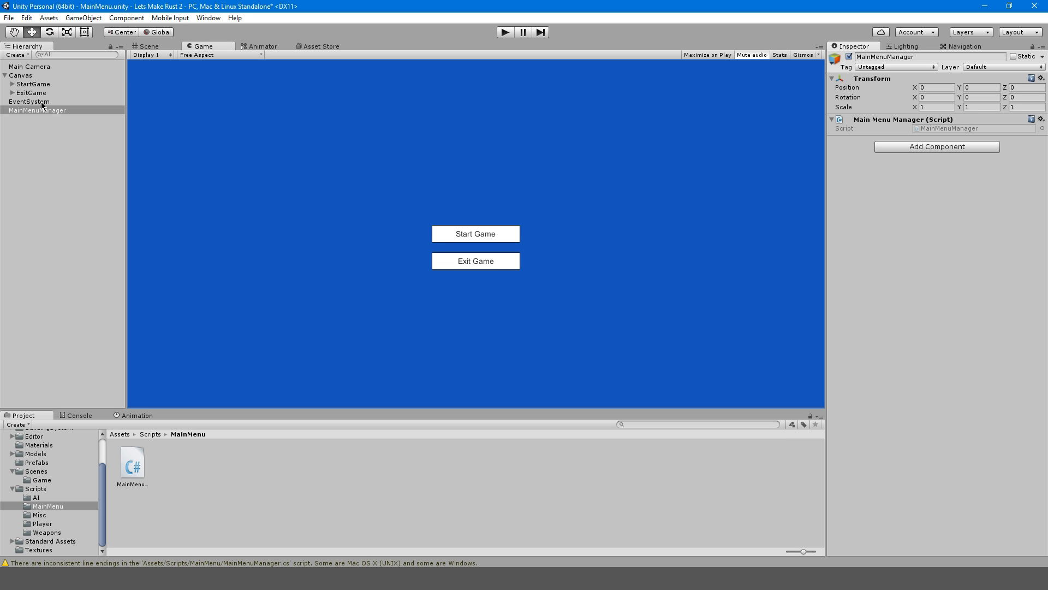
{"action": "left_click_drag", "start_coordinate": [42, 110], "coordinate": [29, 66]}
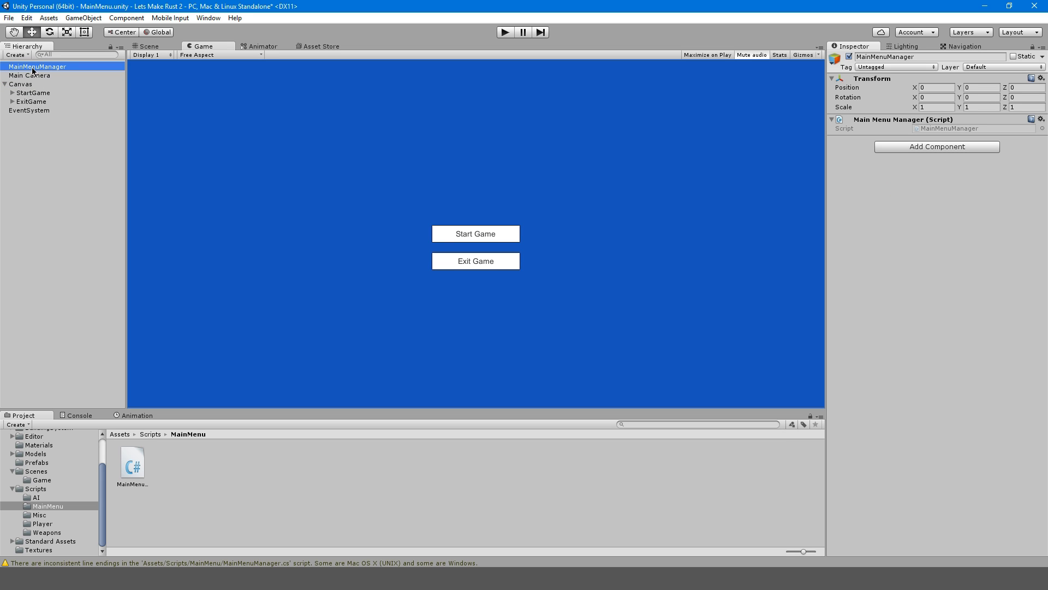
{"action": "key", "text": "F2"}
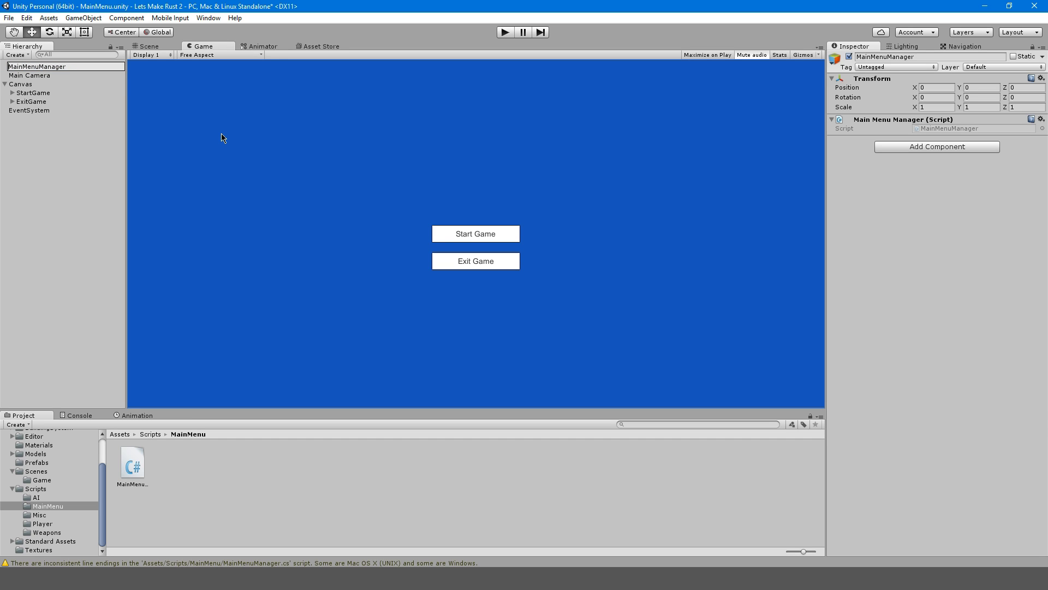
{"action": "type", "text": "_"}
{"action": "key", "text": "Return"}
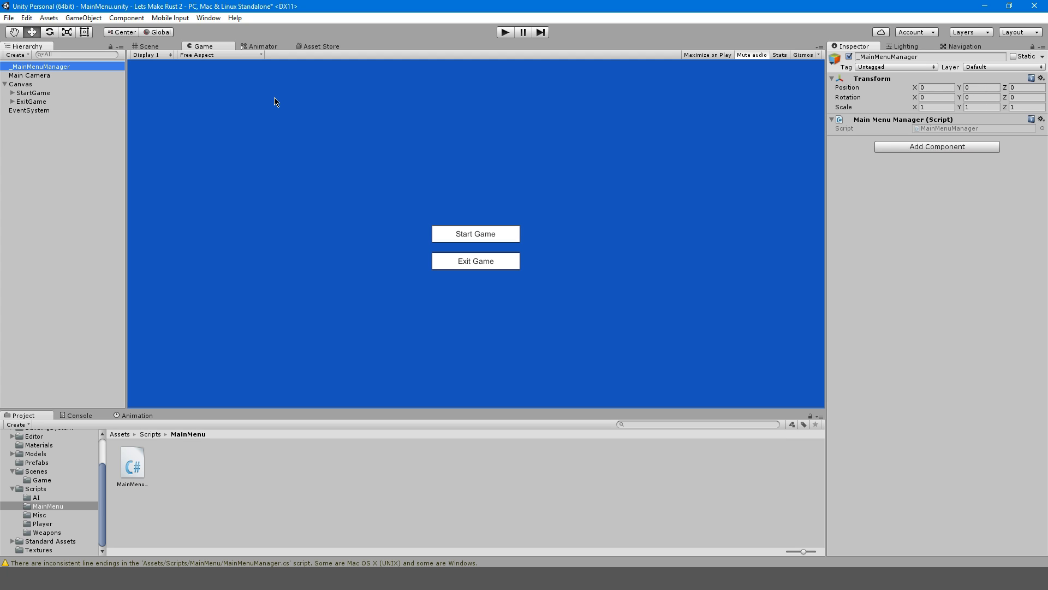
Remove the leading underscore to restore the MainMenuManager name, and save the scene.
{"action": "key", "text": "F2"}
{"action": "key", "text": "Home"}
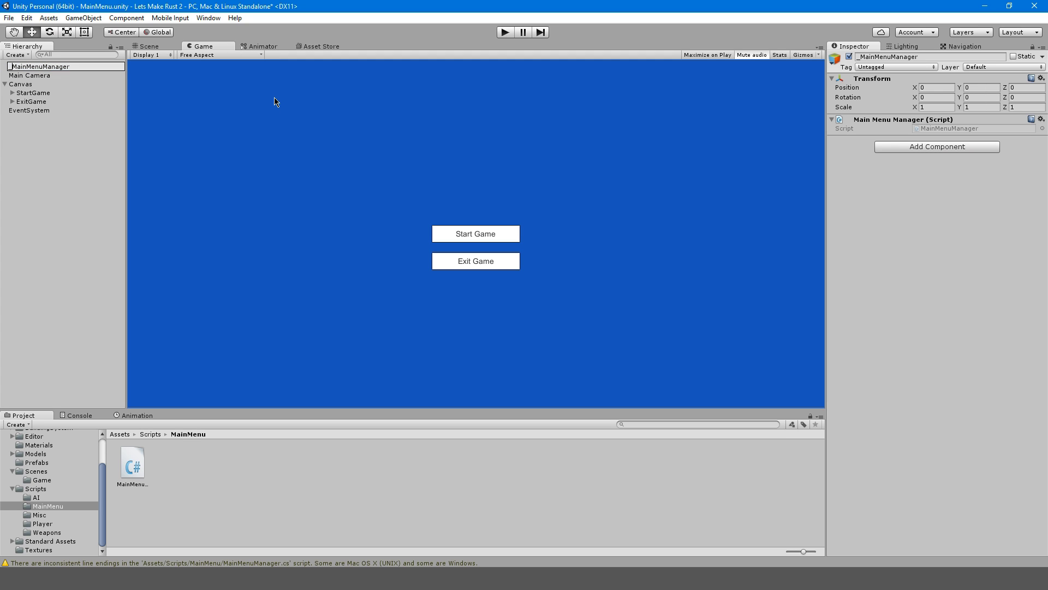
{"action": "key", "text": "Delete"}
{"action": "key", "text": "Return"}
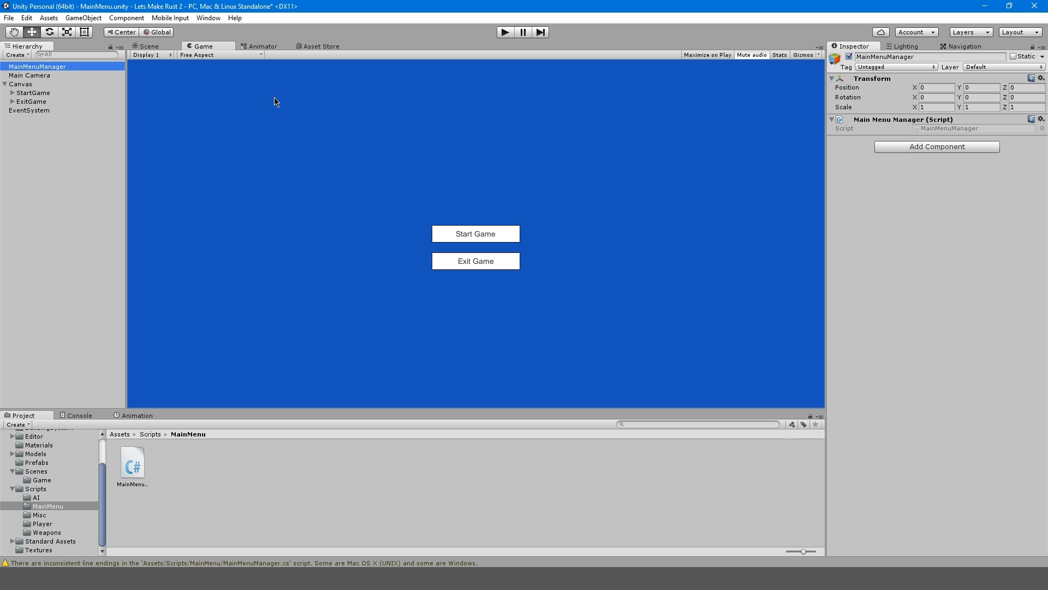
{"action": "key", "text": "ctrl+s"}
Point the ExitGame button's On Click at MainMenuManager and its ExitGame () function.
{"action": "left_click", "coordinate": [68, 102]}
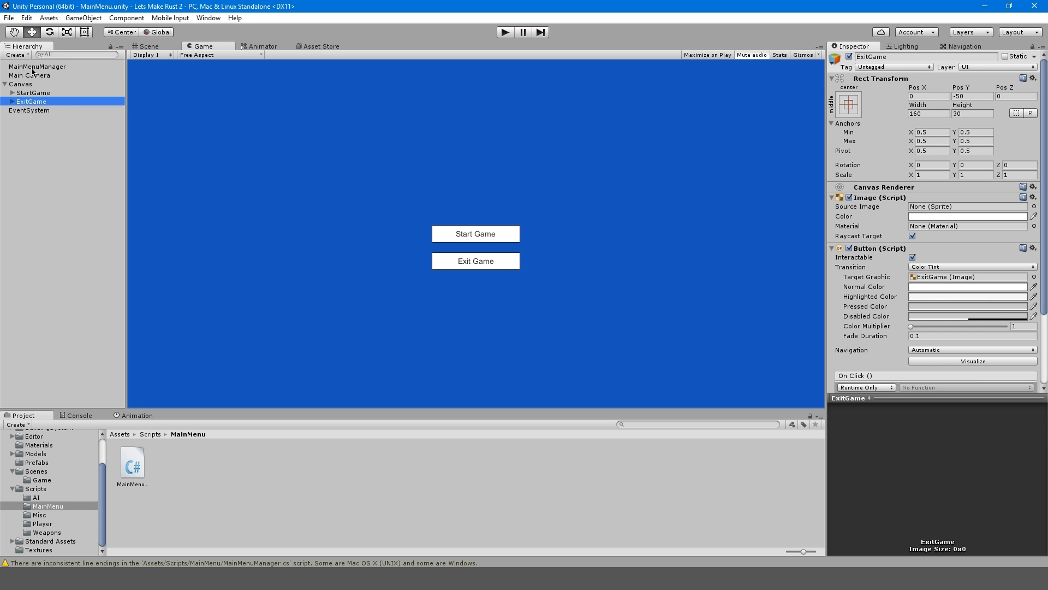
{"action": "left_click_drag", "start_coordinate": [30, 68], "coordinate": [842, 358]}
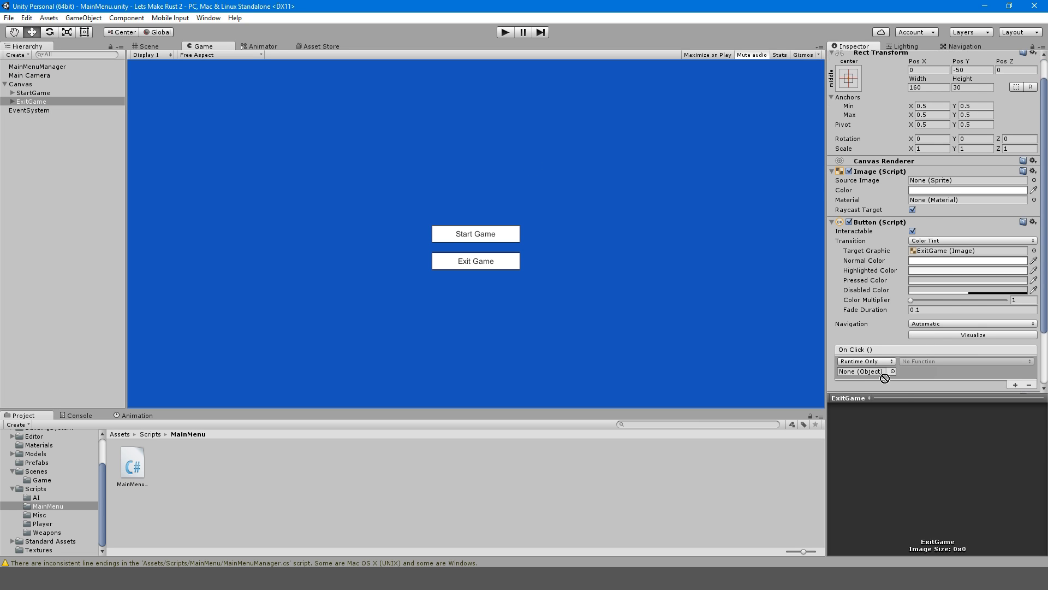
{"action": "left_click_drag", "start_coordinate": [842, 358], "coordinate": [863, 372]}
{"action": "left_click", "coordinate": [940, 362]}
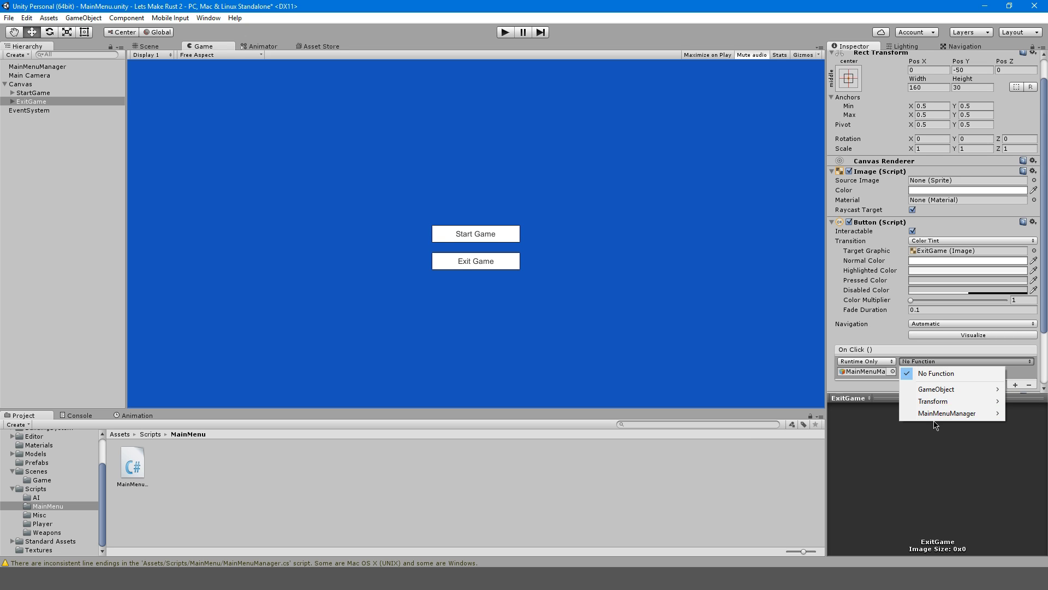
{"action": "mouse_move", "coordinate": [948, 412]}
{"action": "left_click", "coordinate": [845, 497]}
Save the scene and play-test Exit Game, confirming the 'Exiting Game..' Console message.
{"action": "key", "text": "ctrl+s"}
{"action": "left_click", "coordinate": [505, 31]}
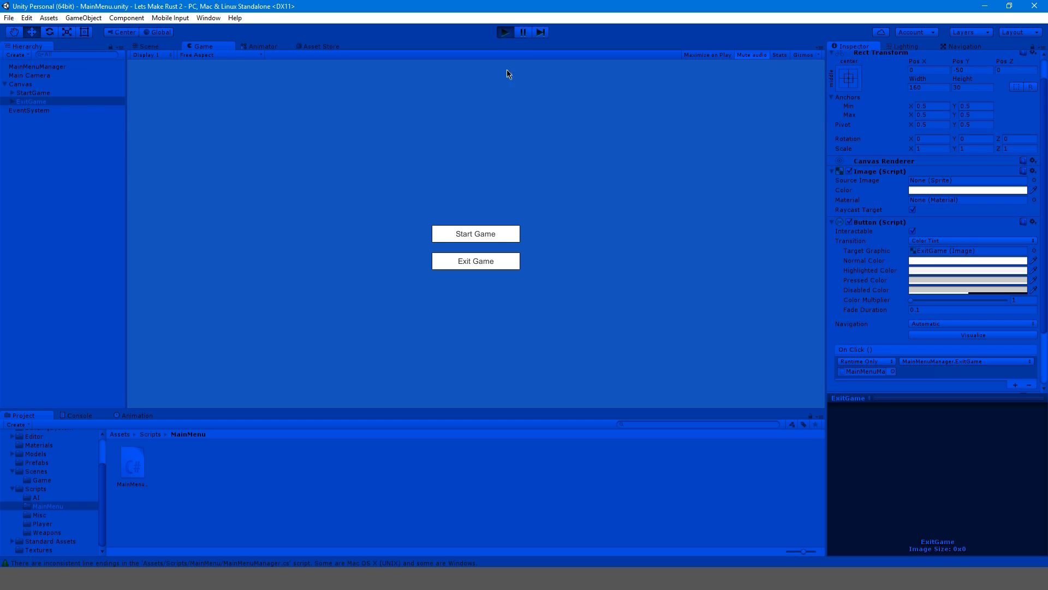
{"action": "left_click", "coordinate": [449, 266]}
{"action": "left_click", "coordinate": [86, 417]}
{"action": "left_click", "coordinate": [62, 435]}
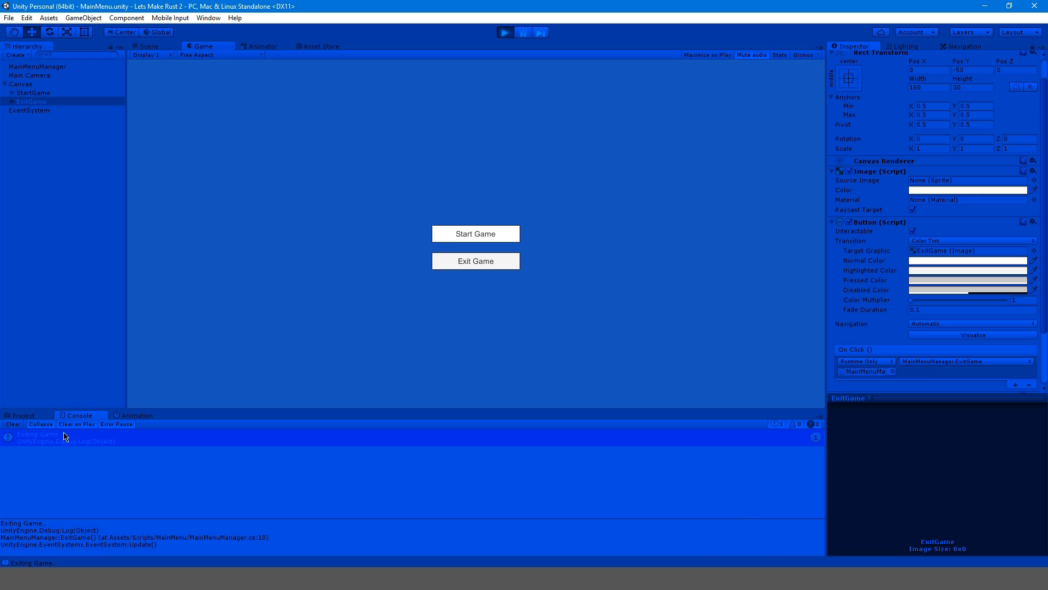
{"action": "left_click", "coordinate": [506, 34]}
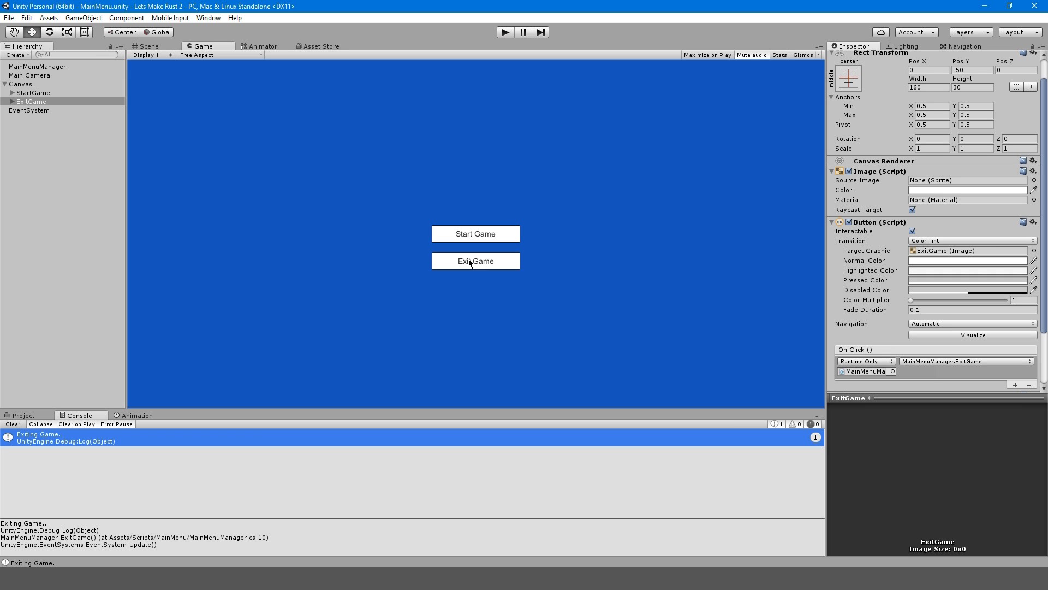
{"action": "left_click", "coordinate": [39, 93]}
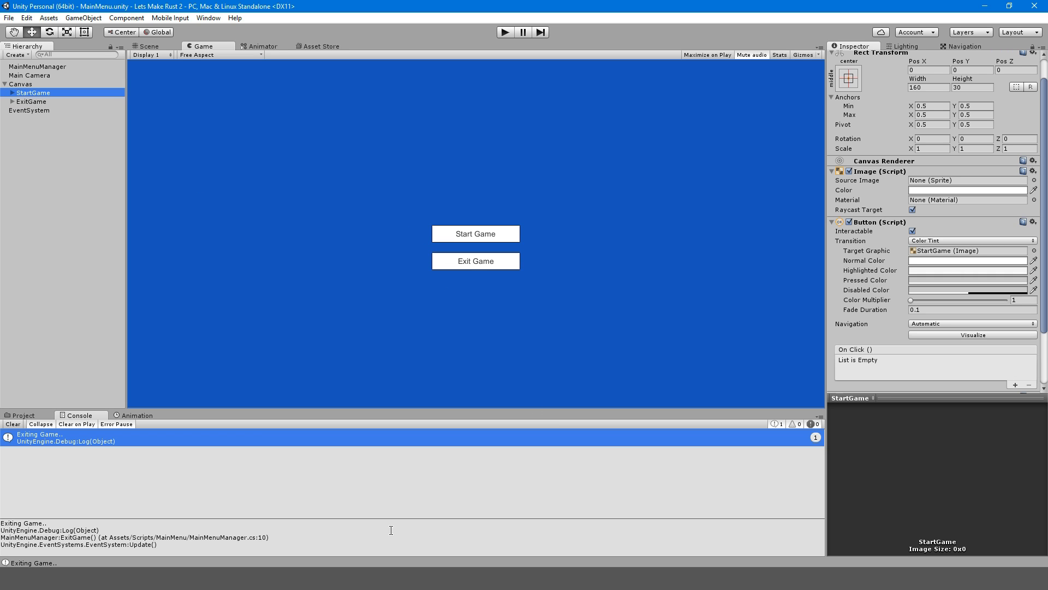
Write a public void LoadLevel(int level) method that calls Application.LoadLevel(level).
{"action": "key", "text": "alt+Tab"}
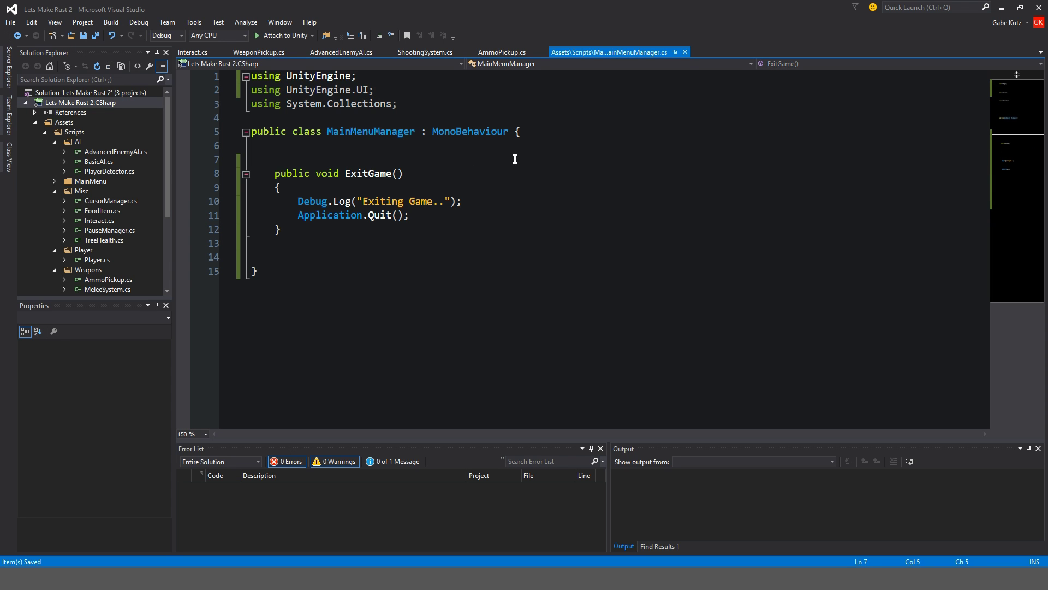
{"action": "left_click", "coordinate": [516, 160]}
{"action": "type", "text": "public void StartGam"}
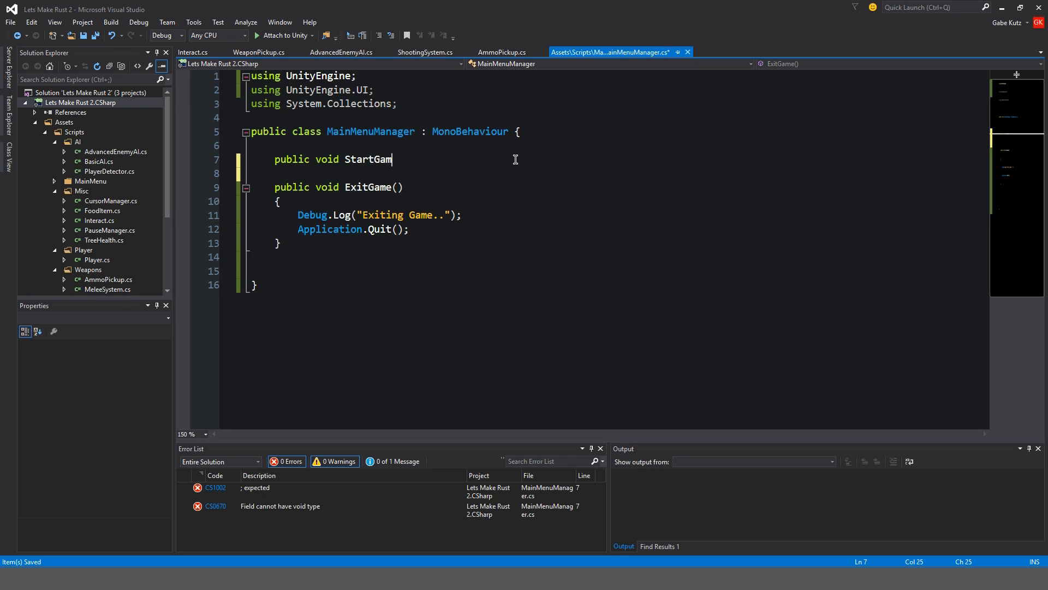
{"action": "key", "text": "BackSpace"}
{"action": "key", "text": "BackSpace"}
{"action": "key", "text": "BackSpace"}
{"action": "key", "text": "BackSpace"}
{"action": "type", "text": "LoadLevel(int "}
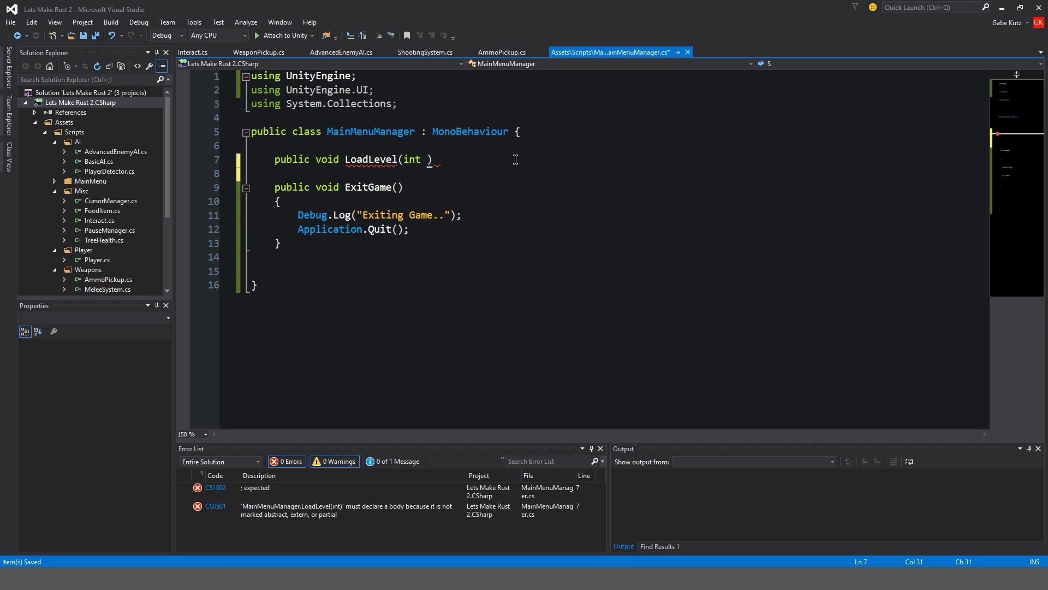
{"action": "type", "text": "level)"}
{"action": "key", "text": "Return"}
{"action": "type", "text": "{"}
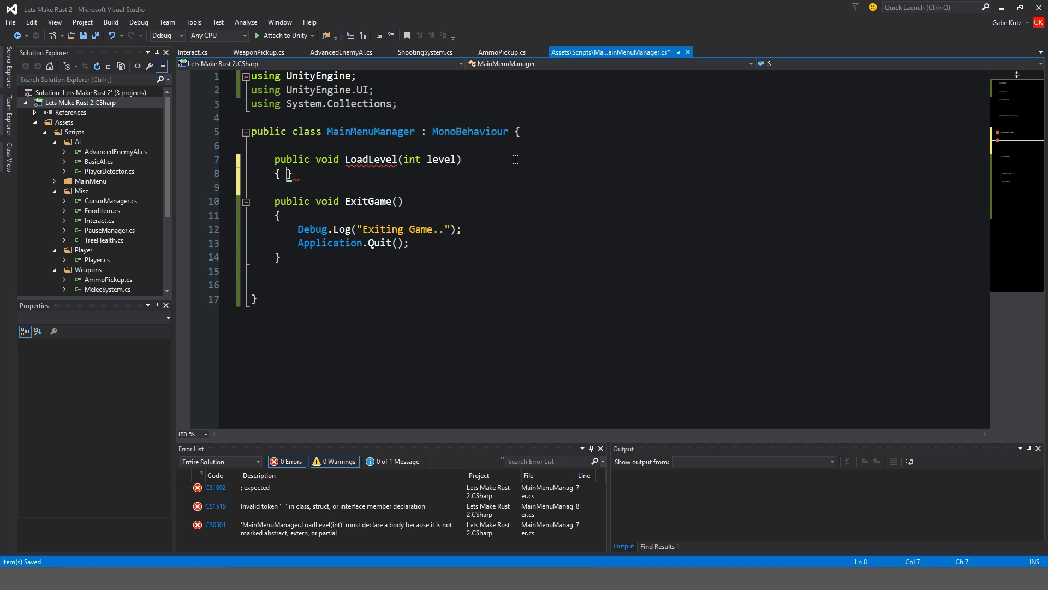
{"action": "key", "text": "Return"}
{"action": "type", "text": "Application.LoadLevel("}
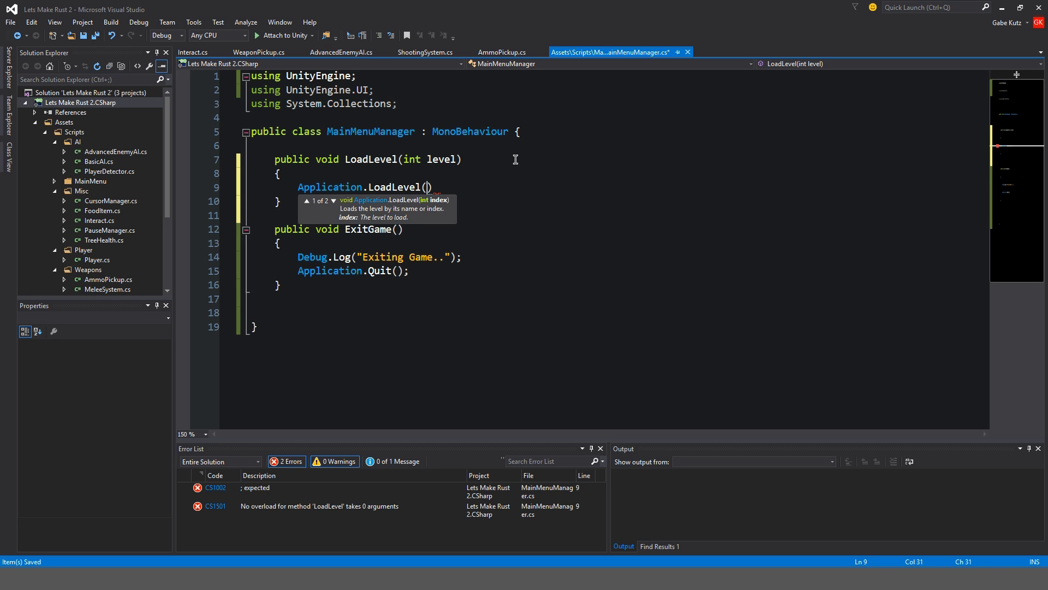
{"action": "type", "text": "level);"}
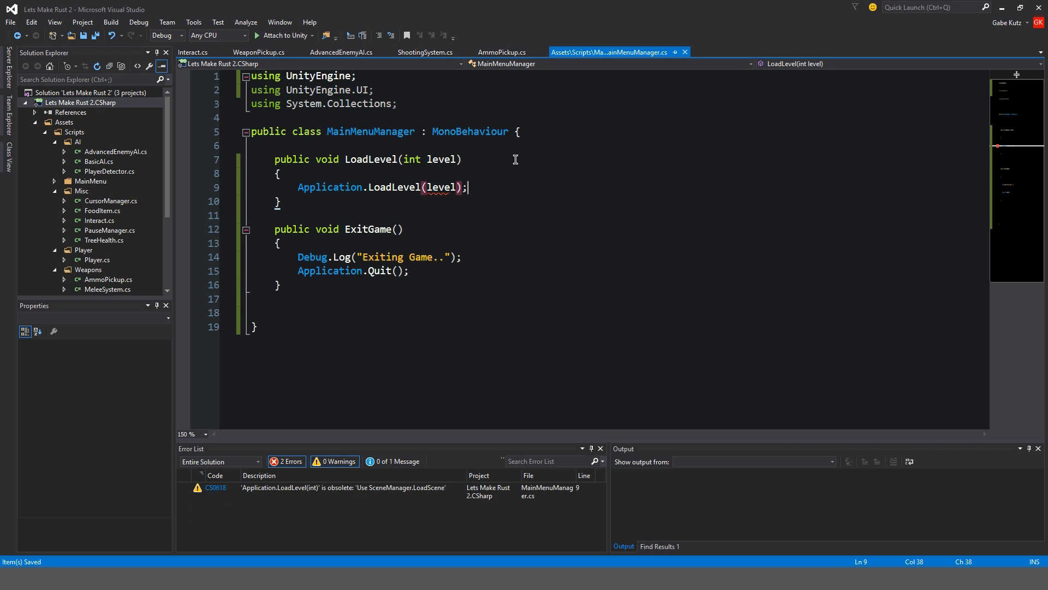
Add a Debug.Log("Loading Level " + level) line above the load call, then return to Unity.
{"action": "key", "text": "Home"}
{"action": "key", "text": "Return"}
{"action": "key", "text": "Up"}
{"action": "type", "text": "Debug.log(\"Loading Le"}
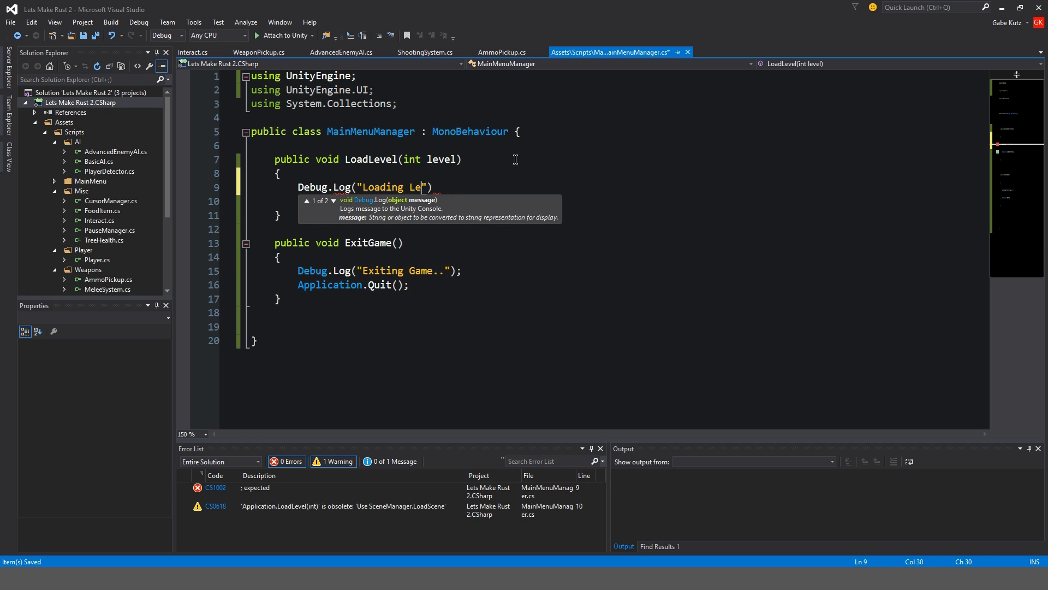
{"action": "type", "text": "vel \" + level);"}
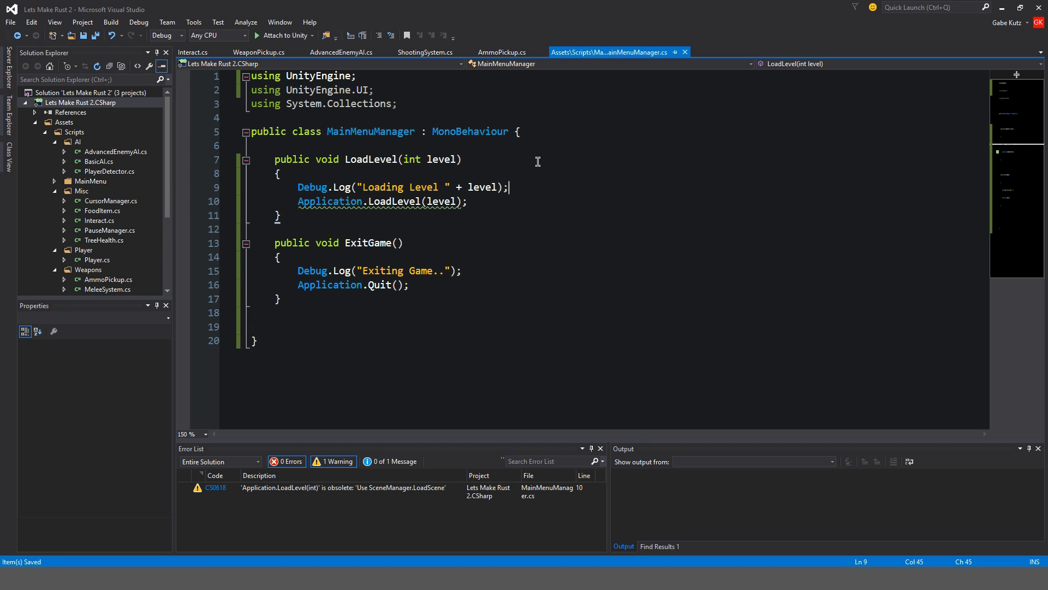
{"action": "left_click", "coordinate": [548, 203]}
{"action": "left_click", "coordinate": [554, 187]}
{"action": "left_click_drag", "start_coordinate": [298, 202], "coordinate": [417, 200]}
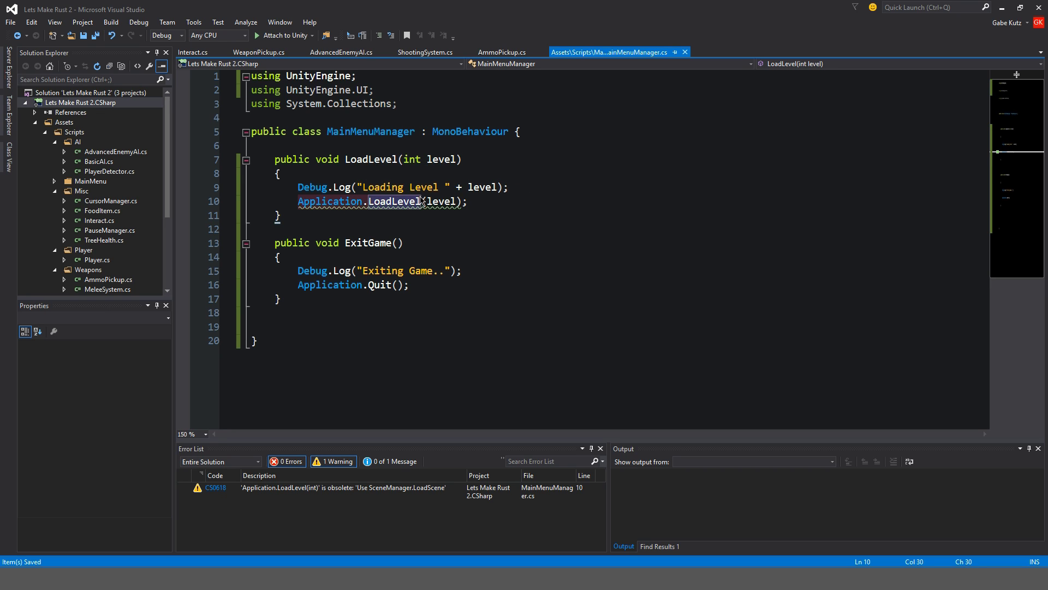
{"action": "left_click", "coordinate": [501, 203]}
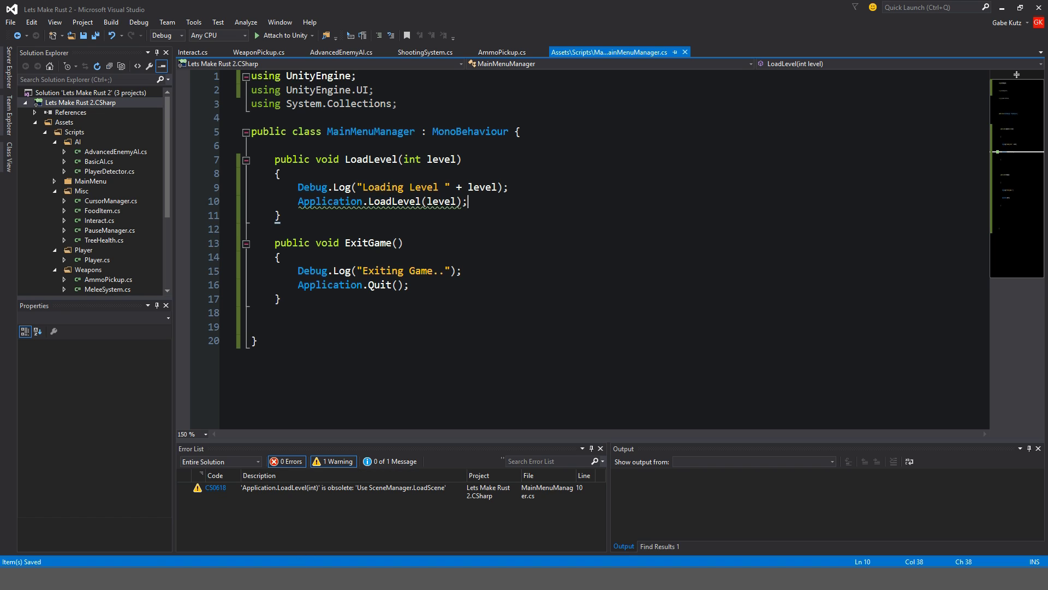
{"action": "key", "text": "alt+Tab"}
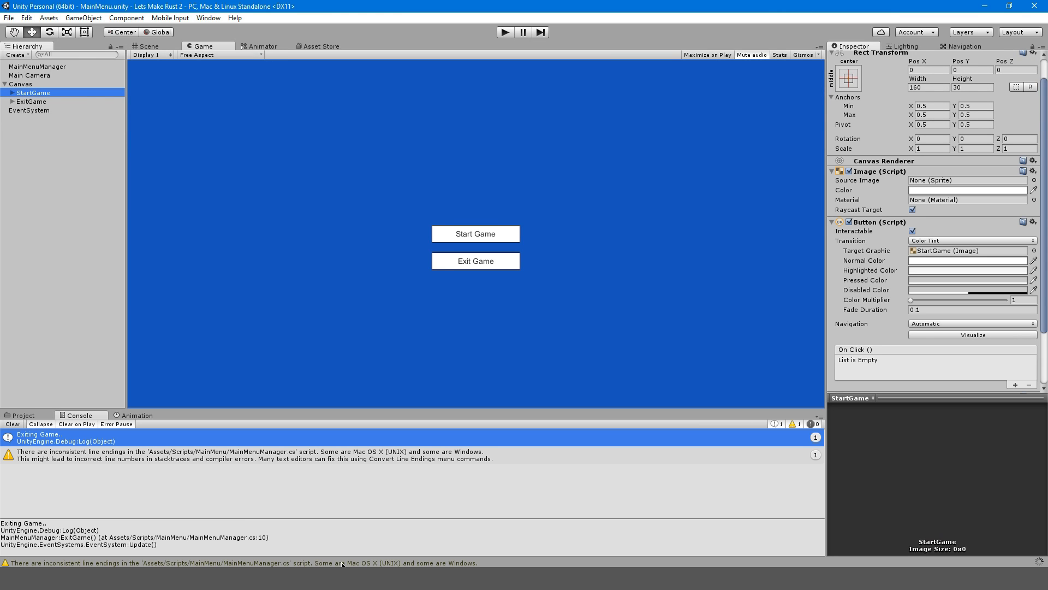
Recheck the LoadLevel code, then bring up Unity's Build Settings.
{"action": "key", "text": "alt+Tab"}
{"action": "left_click", "coordinate": [437, 161]}
{"action": "key", "text": "End"}
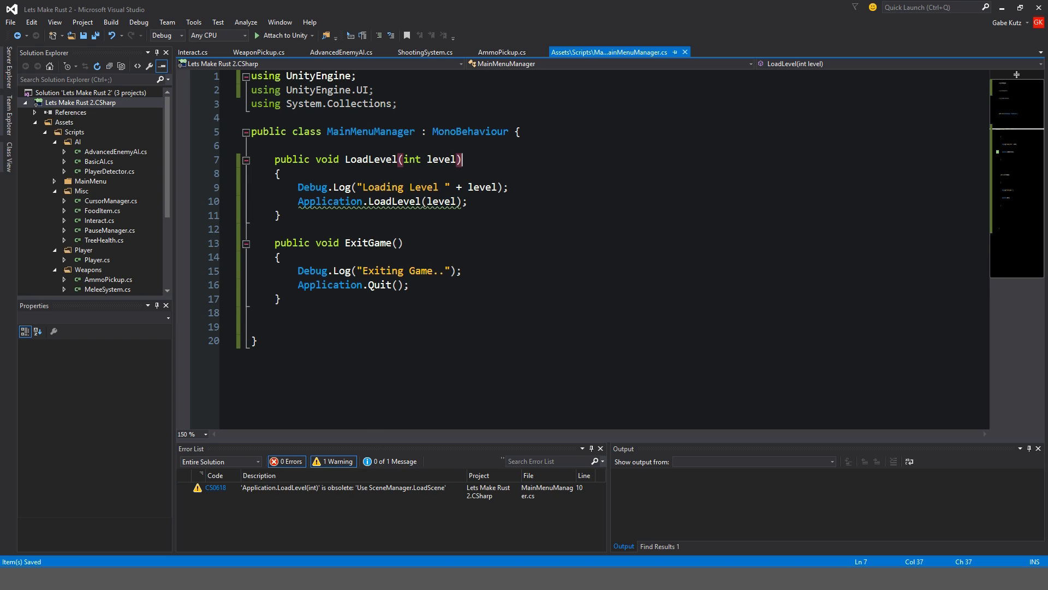
{"action": "key", "text": "alt+Tab"}
{"action": "left_click", "coordinate": [10, 17]}
{"action": "left_click", "coordinate": [44, 126]}
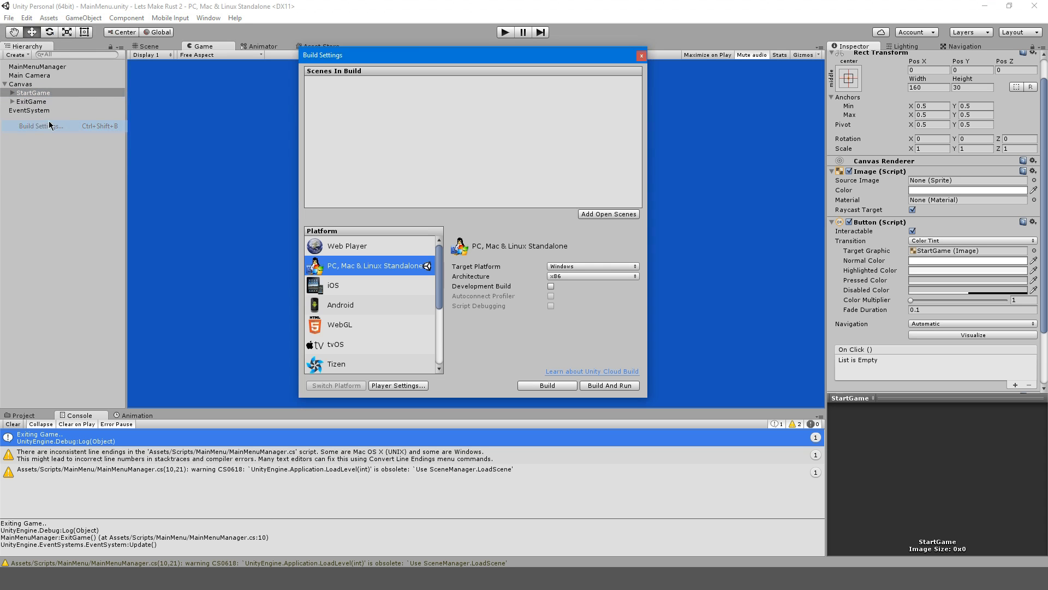
Add the MainMenu and Game scenes to Scenes In Build as indices 0 and 1, then close.
{"action": "left_click", "coordinate": [8, 424]}
{"action": "left_click", "coordinate": [20, 416]}
{"action": "left_click", "coordinate": [52, 473]}
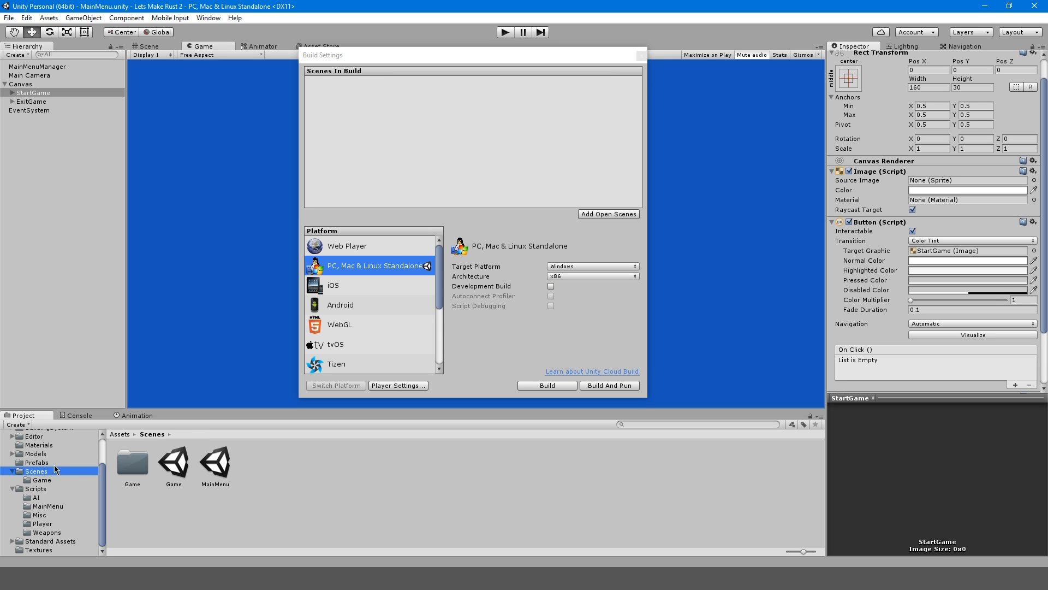
{"action": "left_click_drag", "start_coordinate": [210, 471], "coordinate": [443, 161]}
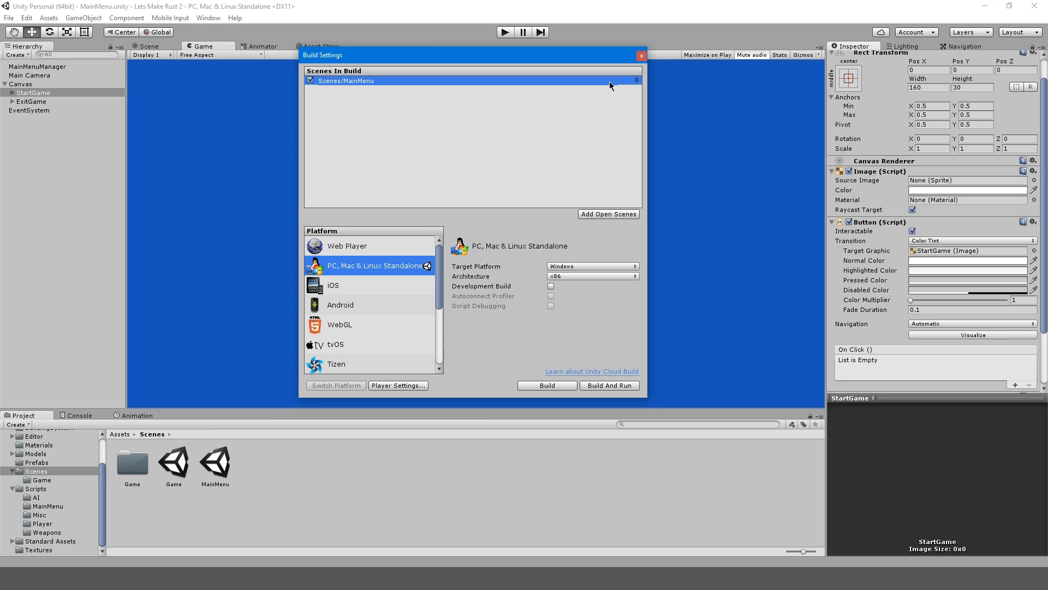
{"action": "left_click_drag", "start_coordinate": [175, 463], "coordinate": [490, 163]}
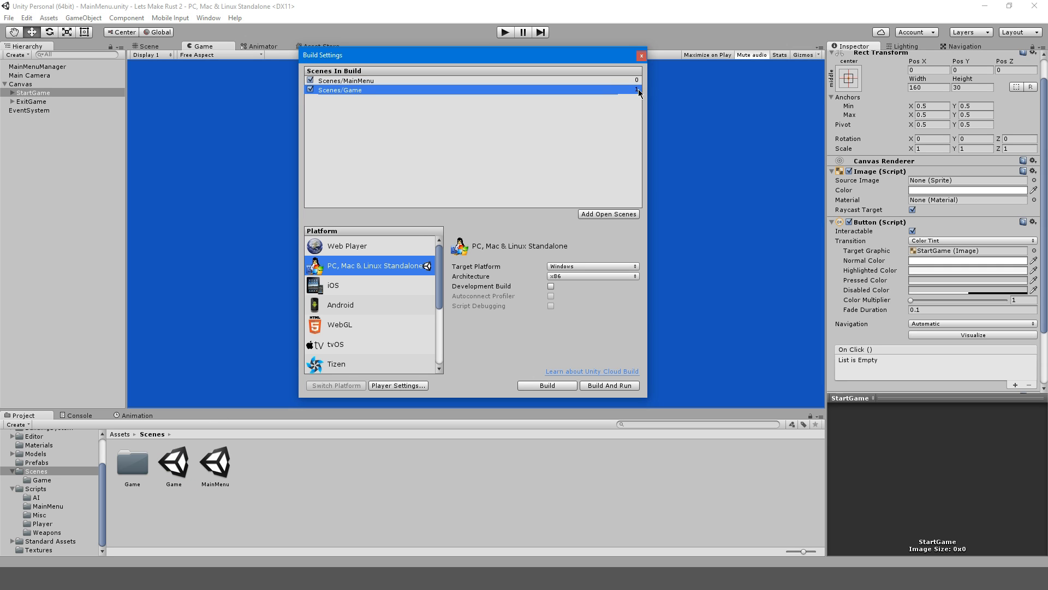
{"action": "left_click", "coordinate": [640, 55]}
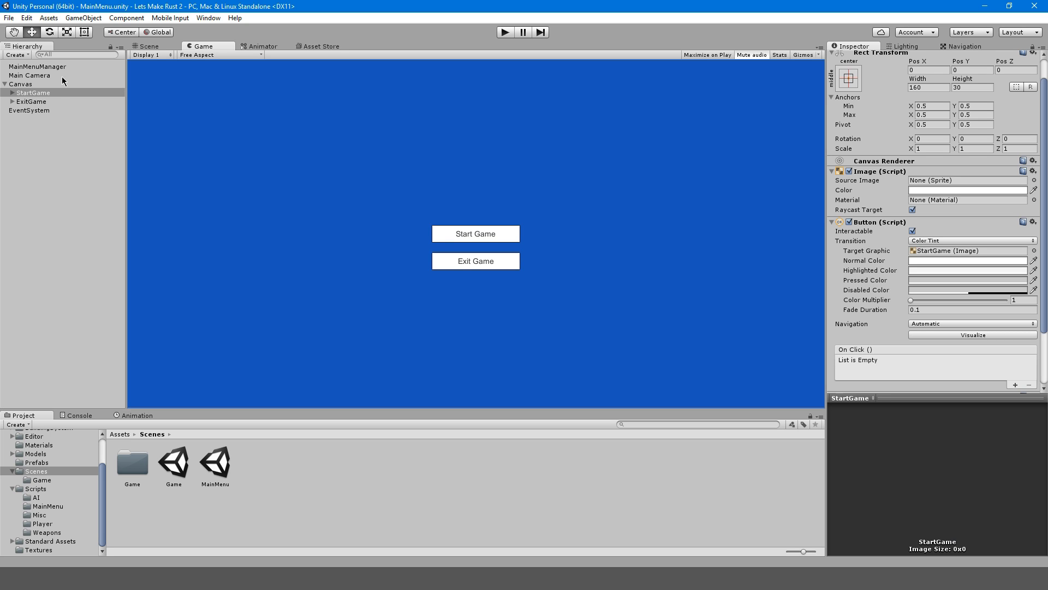
Add a Start Game On Click entry calling MainMenuManager.LoadLevel with level 1, then press Play.
{"action": "left_click", "coordinate": [59, 93]}
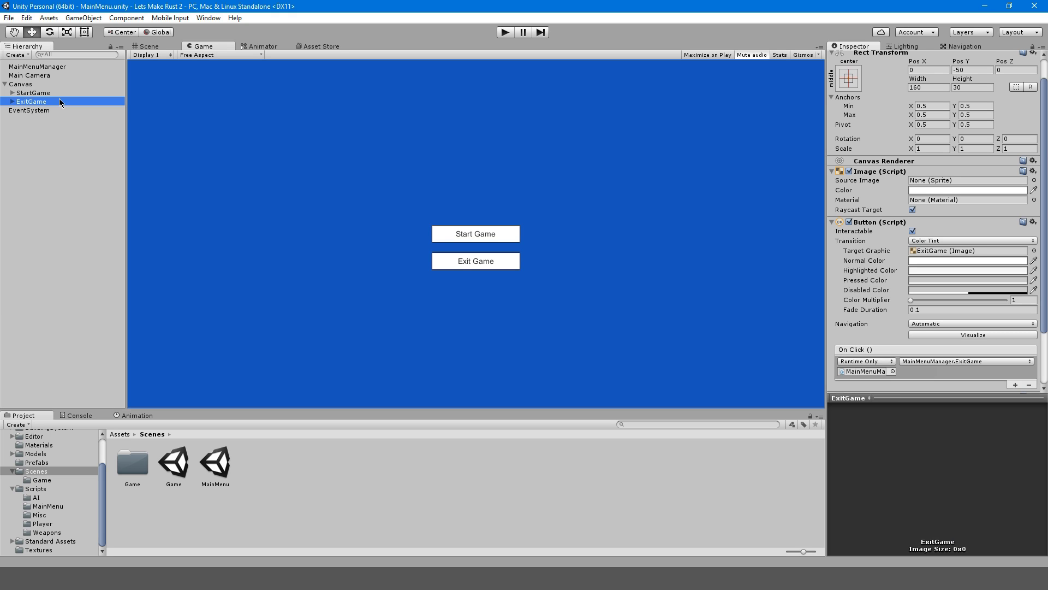
{"action": "left_click", "coordinate": [1013, 383]}
{"action": "mouse_move", "coordinate": [37, 67]}
{"action": "left_mouse_down"}
{"action": "mouse_move", "coordinate": [848, 324]}
{"action": "mouse_move", "coordinate": [862, 371]}
{"action": "left_mouse_up"}
{"action": "left_click", "coordinate": [940, 361]}
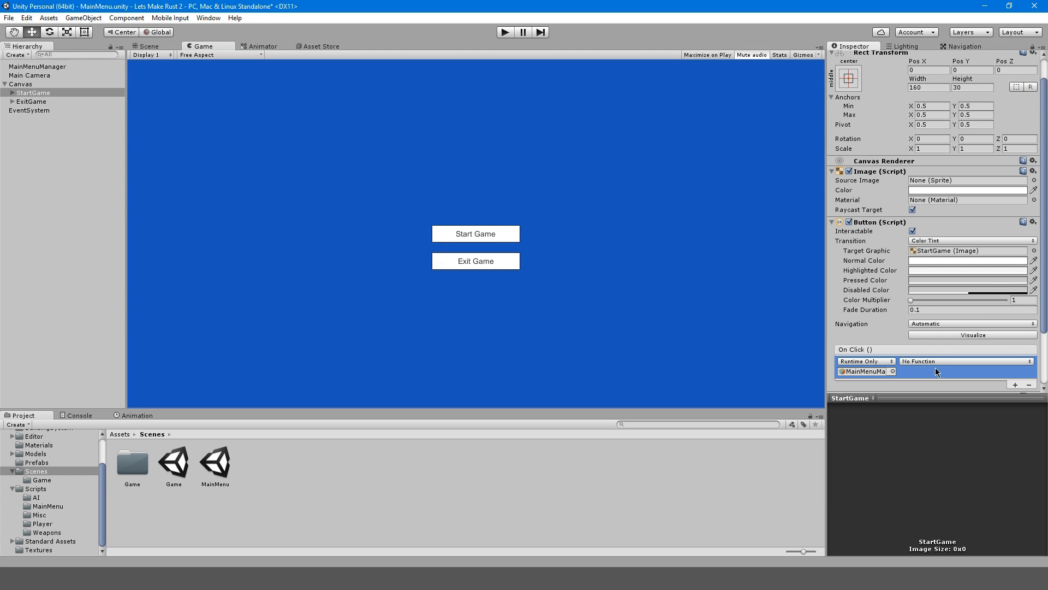
{"action": "left_click", "coordinate": [949, 361]}
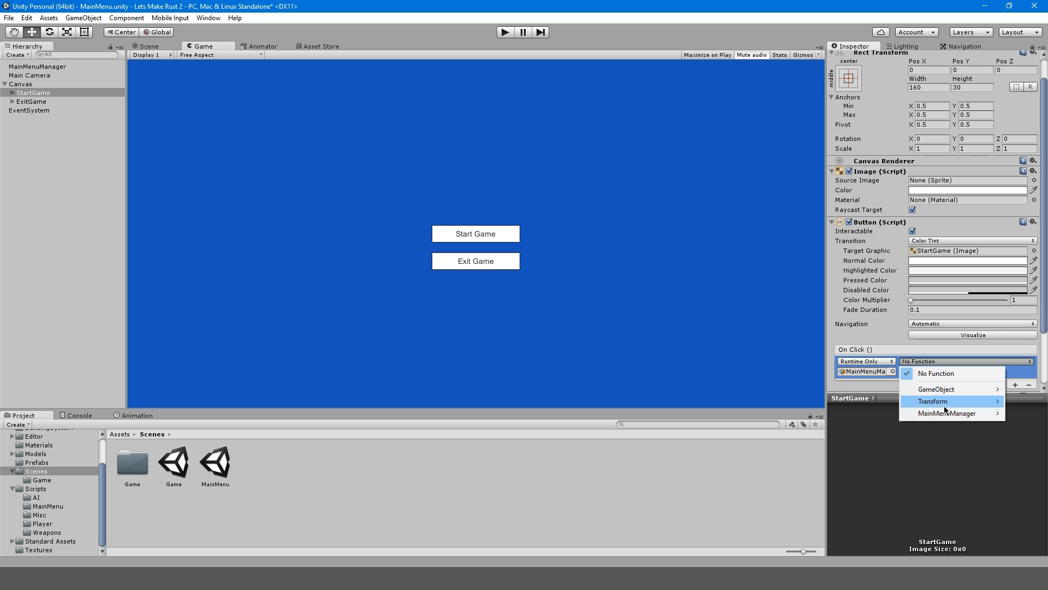
{"action": "mouse_move", "coordinate": [947, 413]}
{"action": "left_click", "coordinate": [829, 509]}
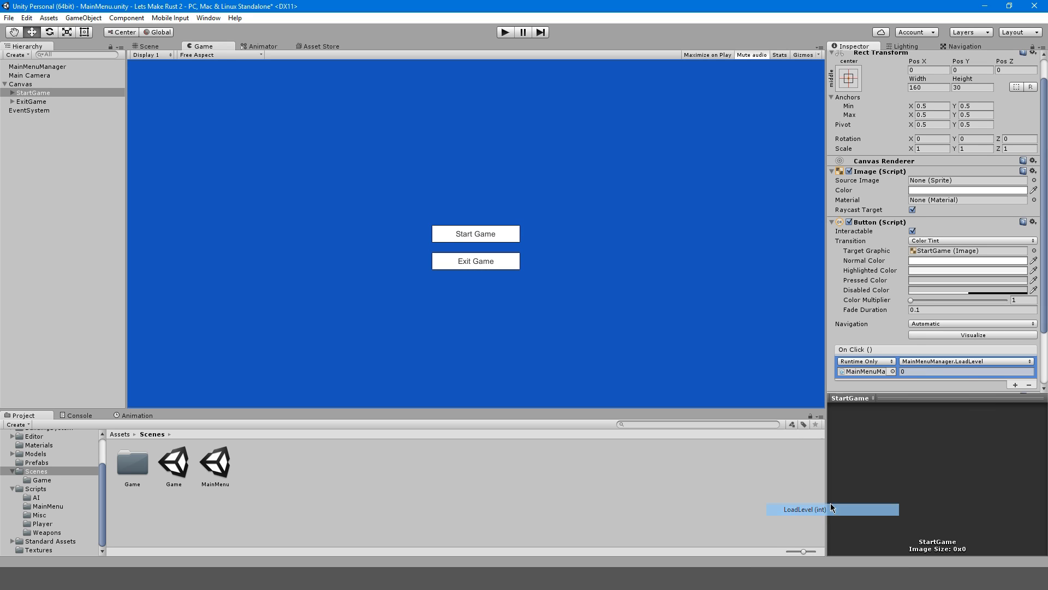
{"action": "left_click", "coordinate": [928, 371]}
{"action": "type", "text": "1"}
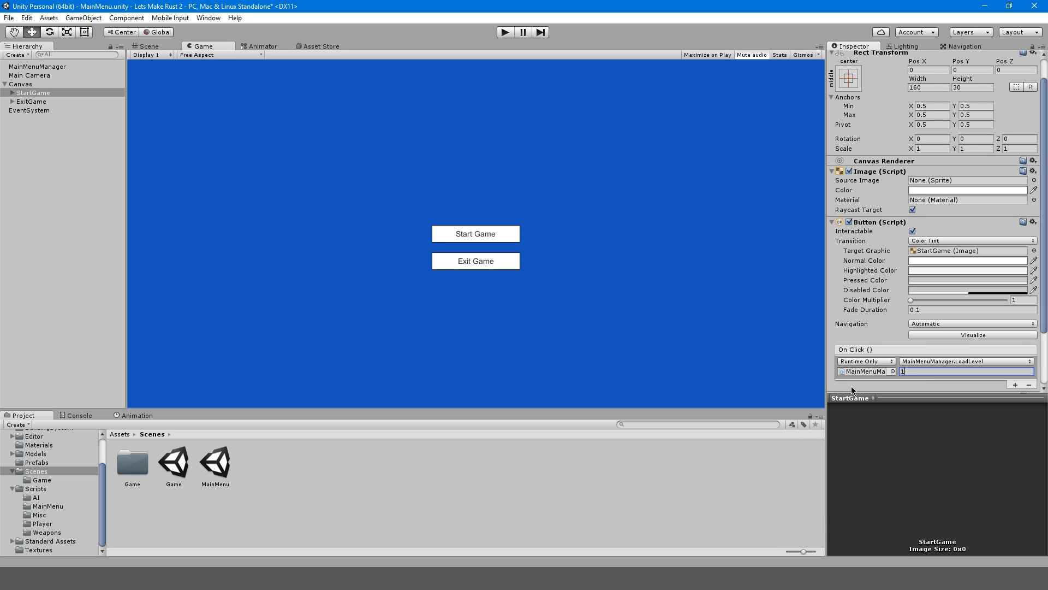
{"action": "left_click", "coordinate": [667, 273]}
Play-test Start Game loading level 1 and its pause menu, then open the Game scene.
{"action": "left_click", "coordinate": [505, 32]}
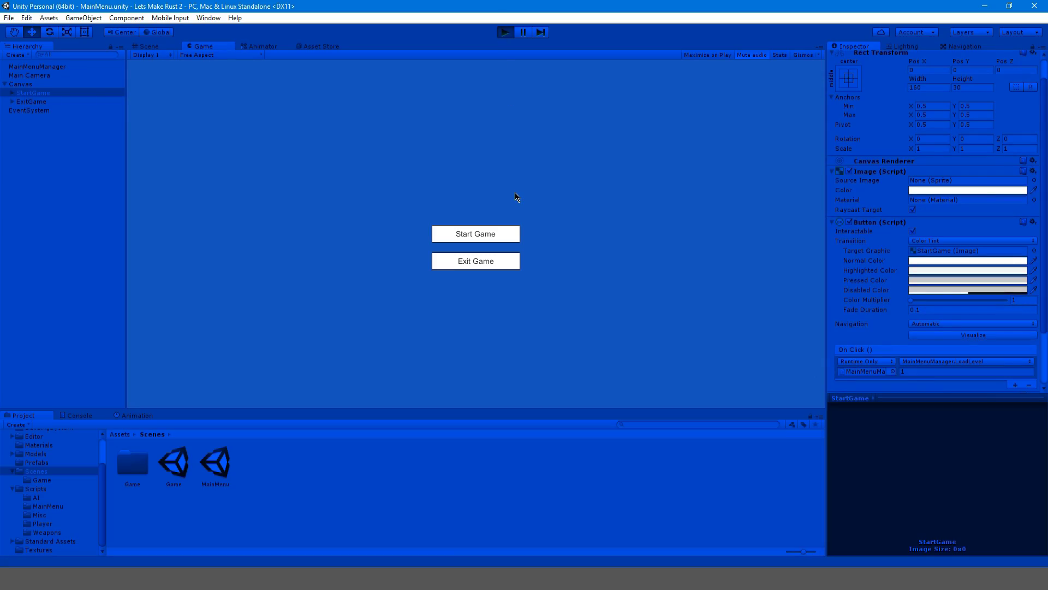
{"action": "left_click", "coordinate": [468, 236]}
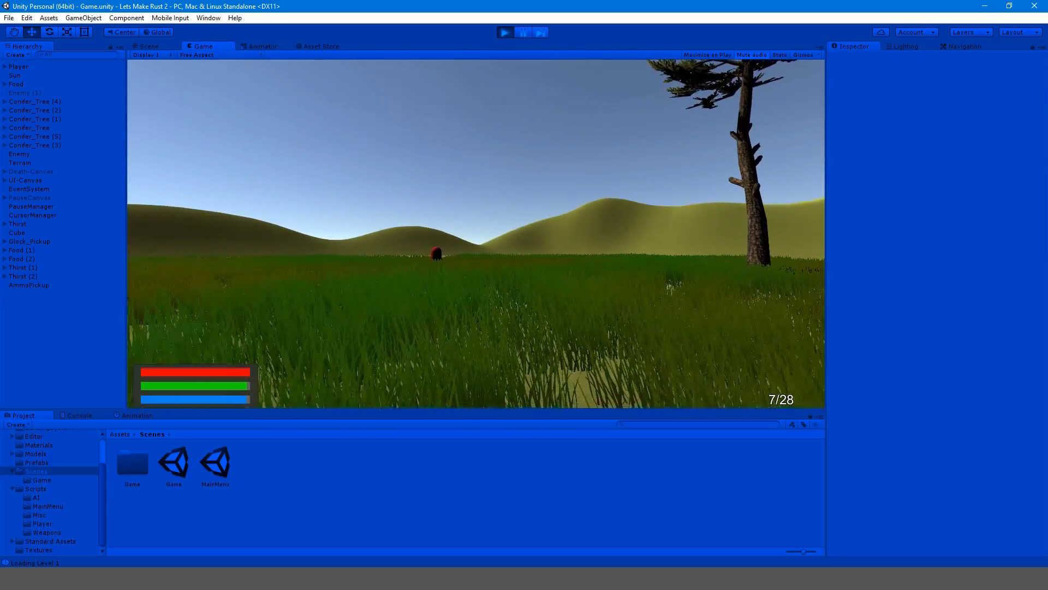
{"action": "key", "text": "Escape"}
{"action": "left_click", "coordinate": [505, 32]}
{"action": "double_click", "coordinate": [174, 463]}
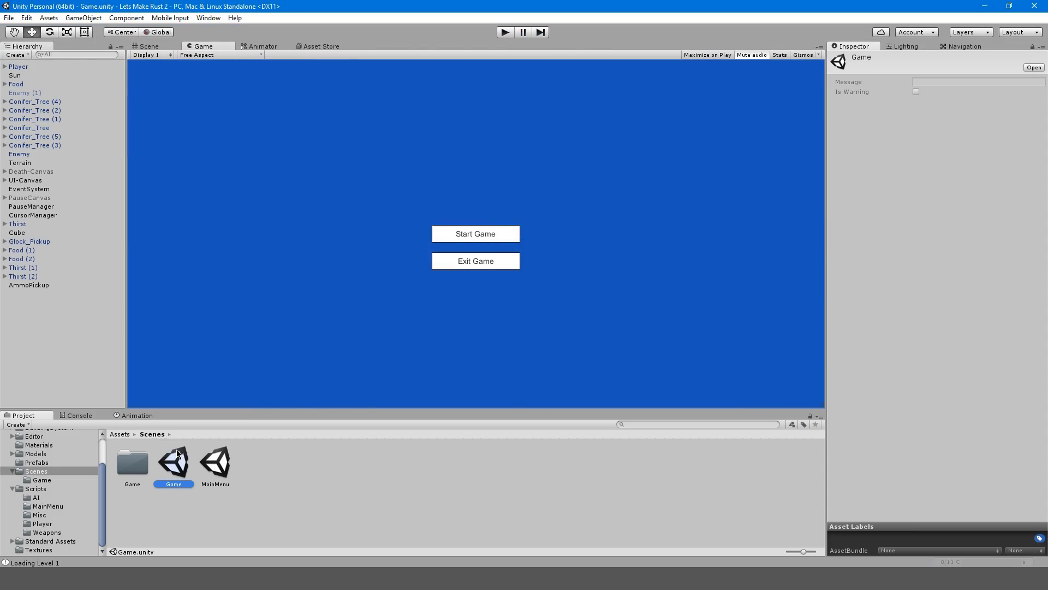
Turn off Auto Generate and Baked GI, set Realtime Resolution to 4, and build lighting.
{"action": "left_click", "coordinate": [159, 46]}
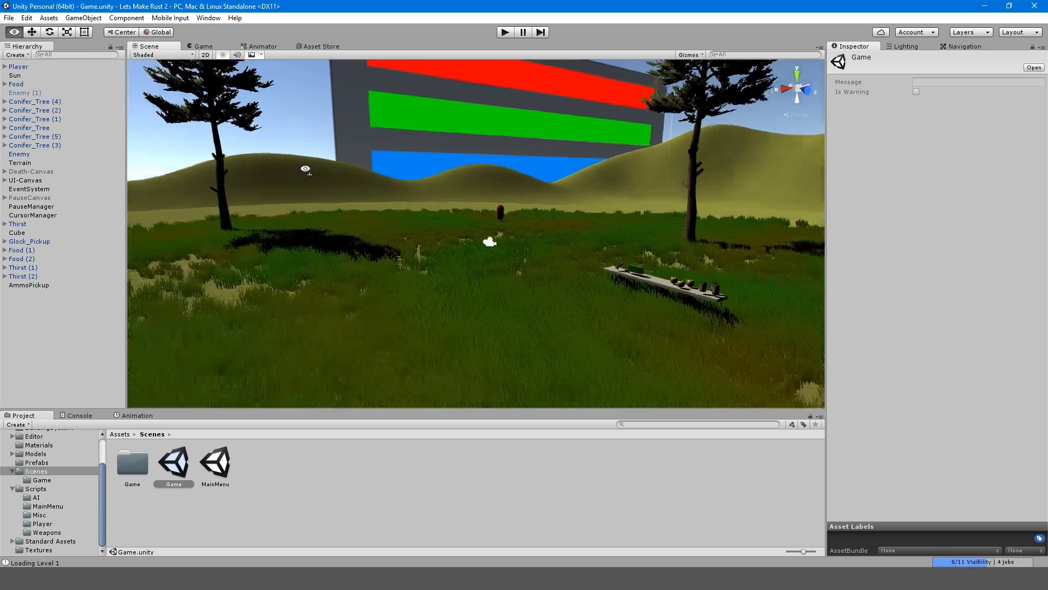
{"action": "left_click", "coordinate": [902, 46]}
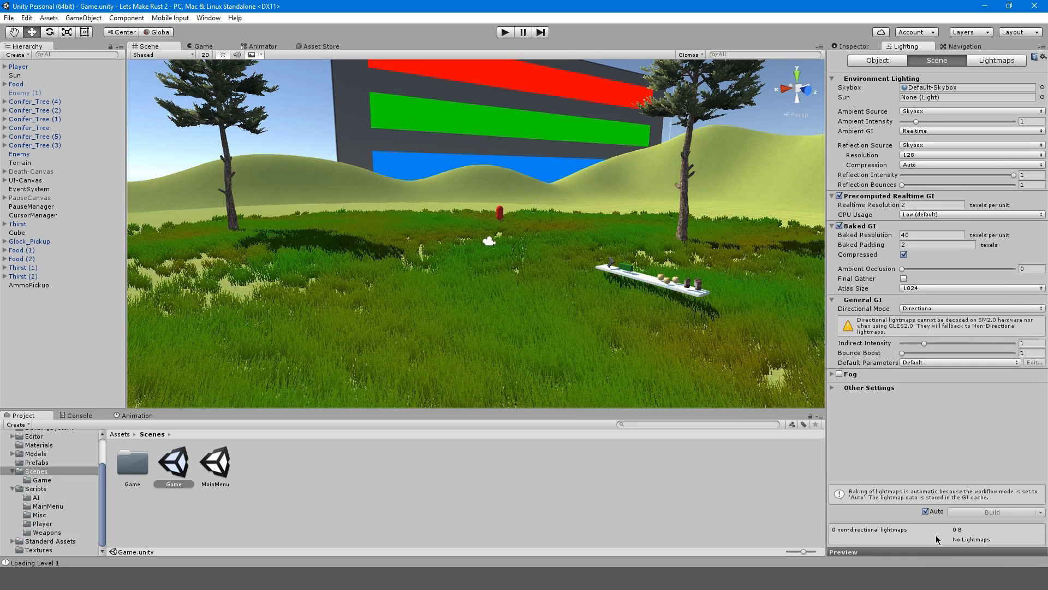
{"action": "left_click", "coordinate": [926, 512]}
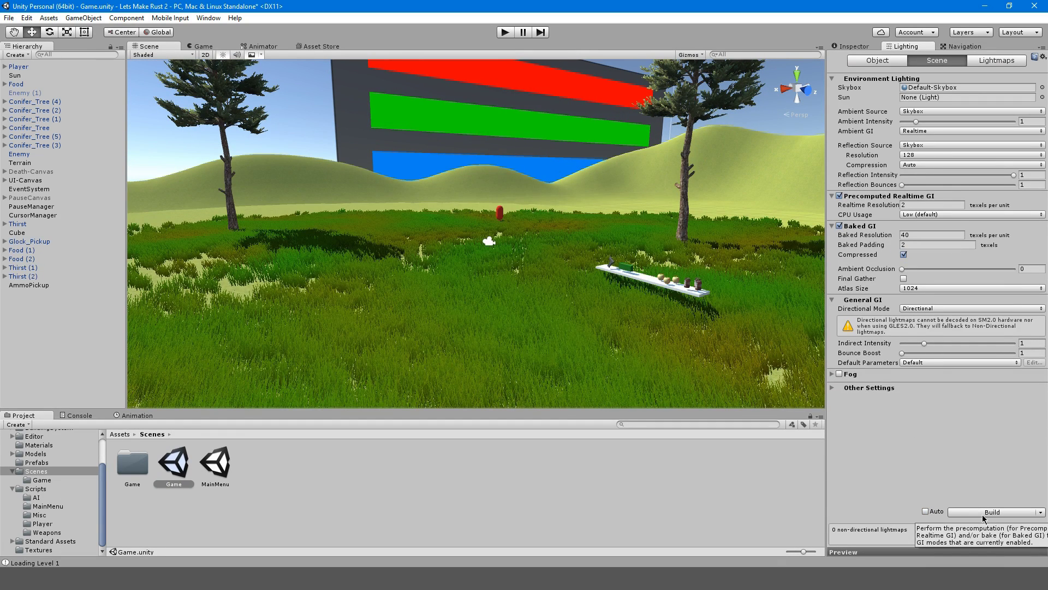
{"action": "left_click", "coordinate": [840, 226]}
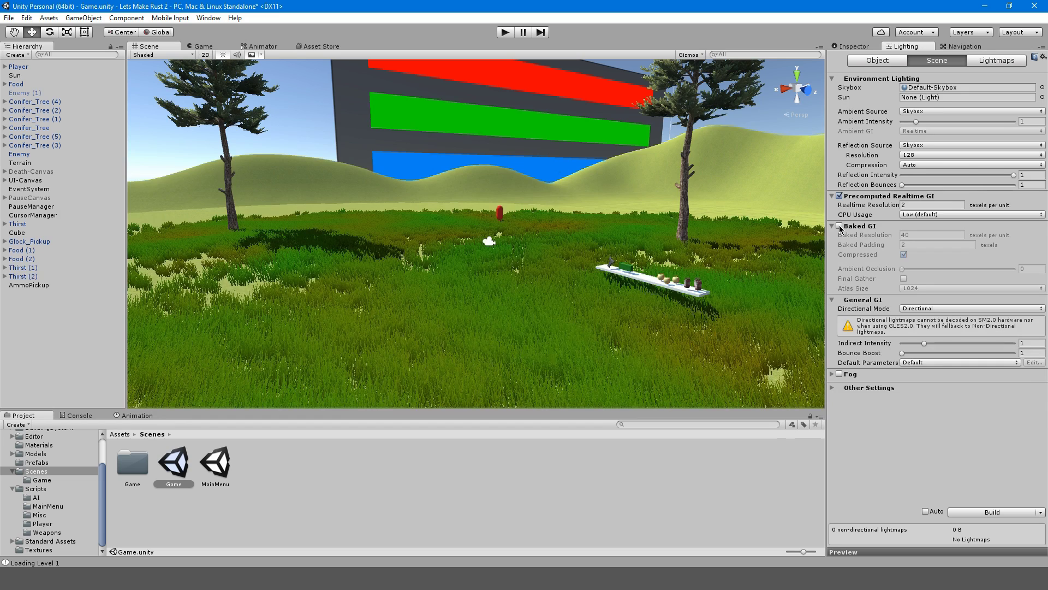
{"action": "left_click", "coordinate": [914, 205]}
{"action": "type", "text": "4"}
{"action": "key", "text": "Return"}
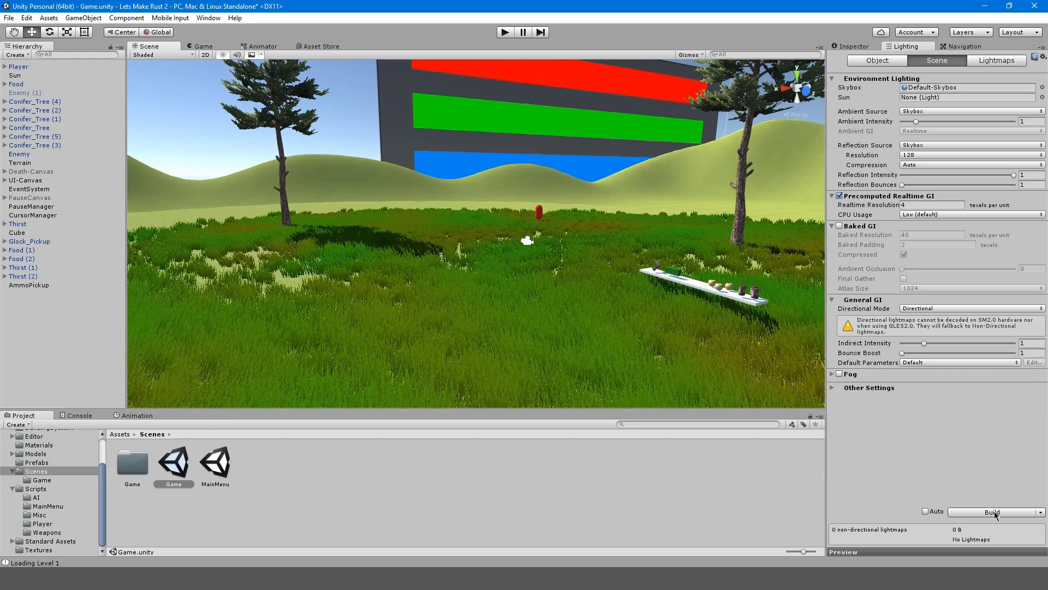
{"action": "left_click", "coordinate": [993, 512]}
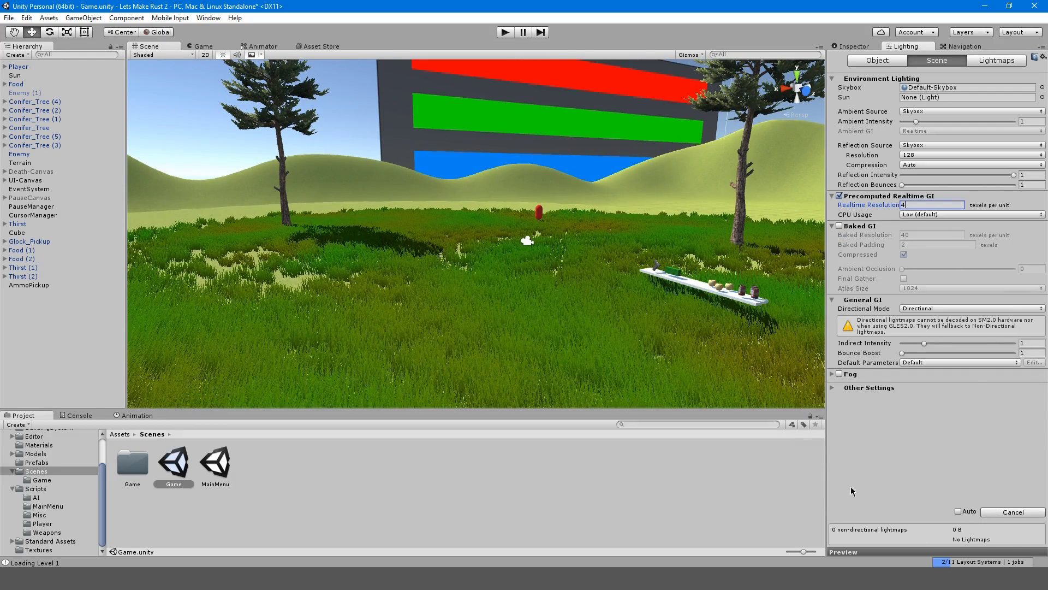
Orbit the scene view to inspect the lit hill and trees.
{"action": "mouse_move", "coordinate": [628, 296]}
{"action": "left_mouse_down", "text": "alt"}
{"action": "mouse_move", "coordinate": [621, 291]}
{"action": "mouse_move", "coordinate": [638, 295]}
{"action": "mouse_move", "coordinate": [434, 266]}
{"action": "left_mouse_up", "text": "alt"}
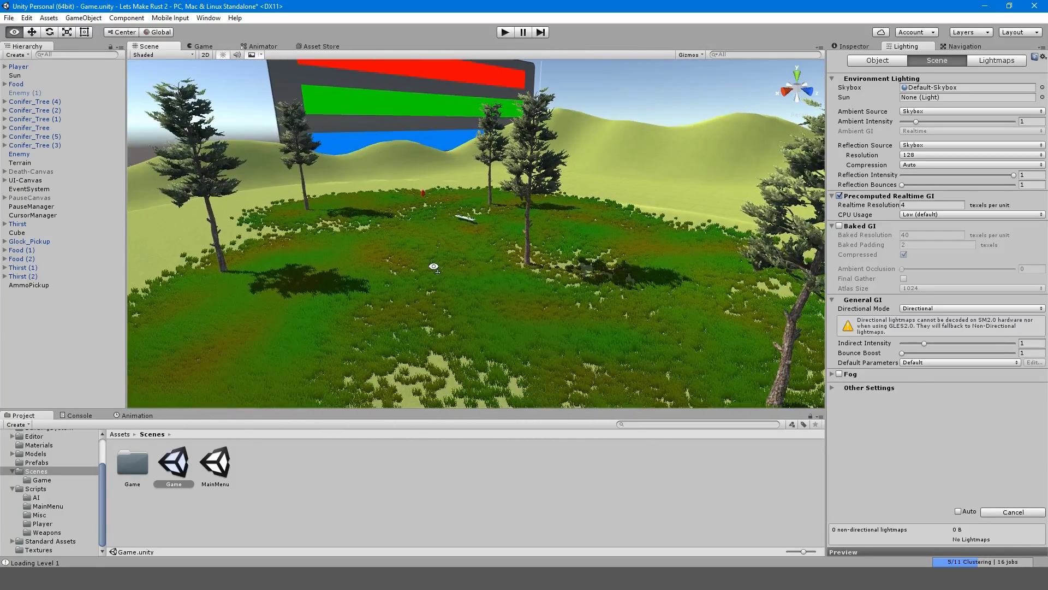
{"action": "left_click_drag", "start_coordinate": [434, 266], "coordinate": [423, 265], "text": "alt"}
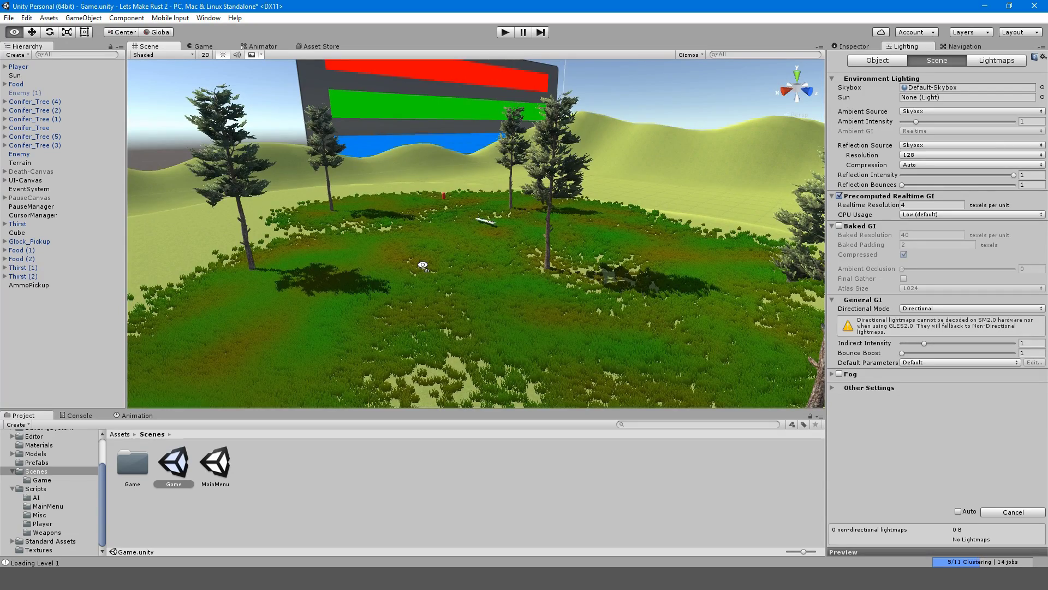
{"action": "left_click_drag", "start_coordinate": [422, 264], "coordinate": [406, 262], "text": "alt"}
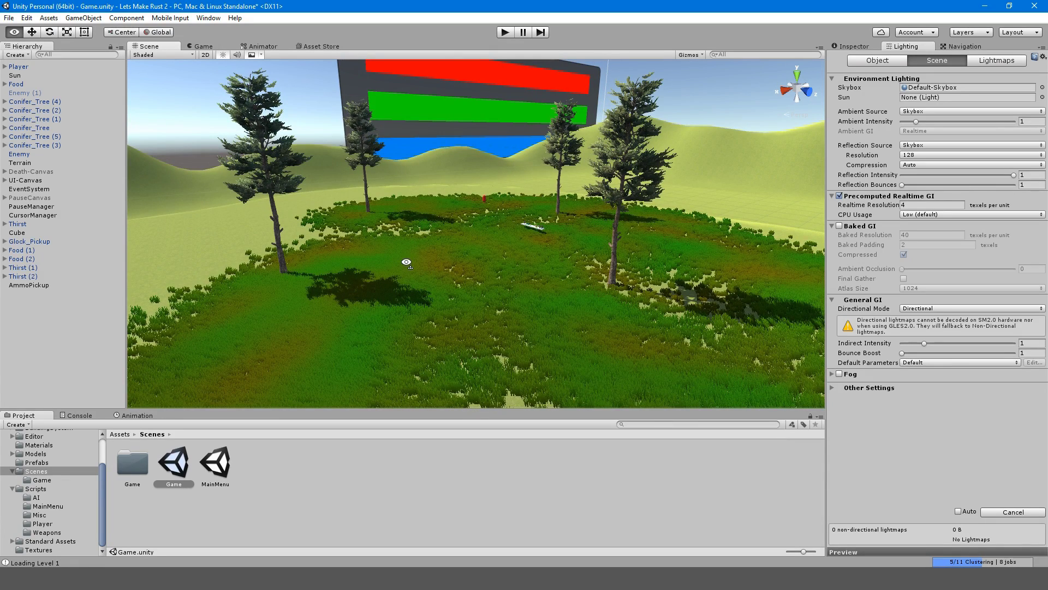
{"action": "left_click_drag", "start_coordinate": [407, 262], "coordinate": [415, 260], "text": "alt"}
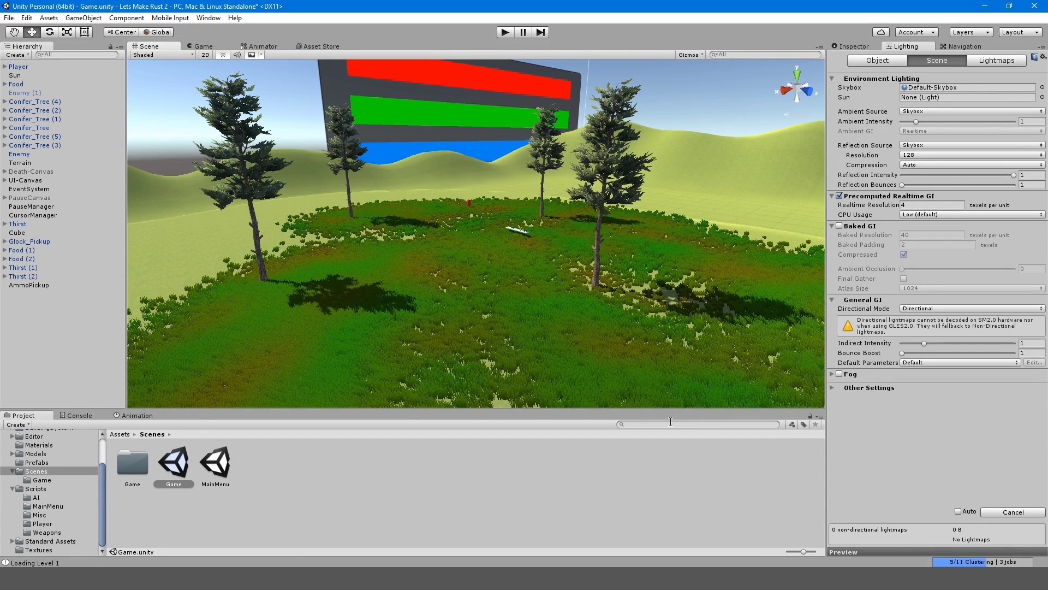
{"action": "left_click_drag", "start_coordinate": [653, 306], "coordinate": [631, 304], "text": "alt"}
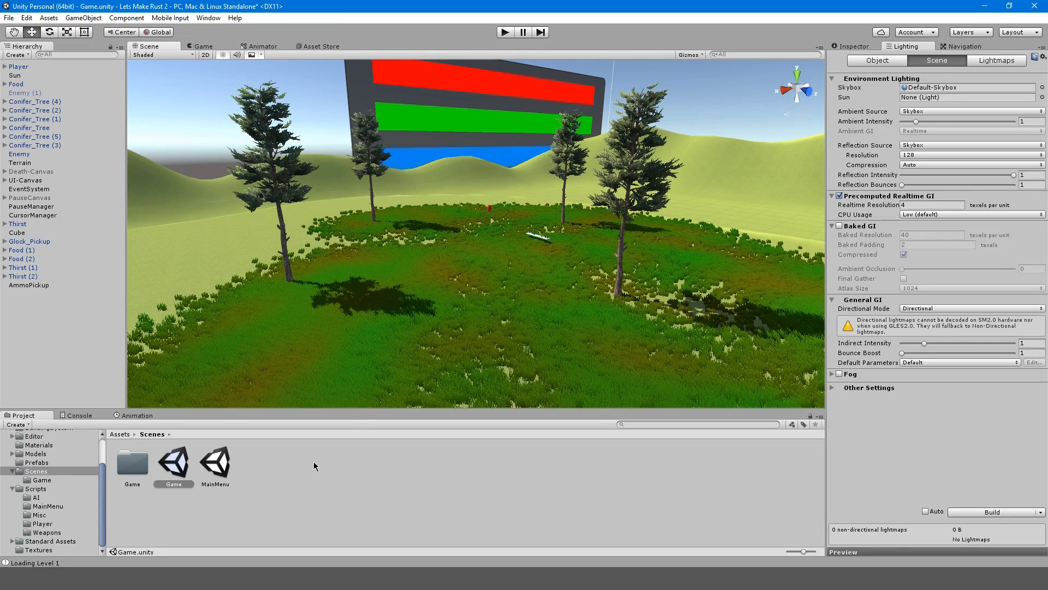
{"action": "double_click", "coordinate": [129, 451]}
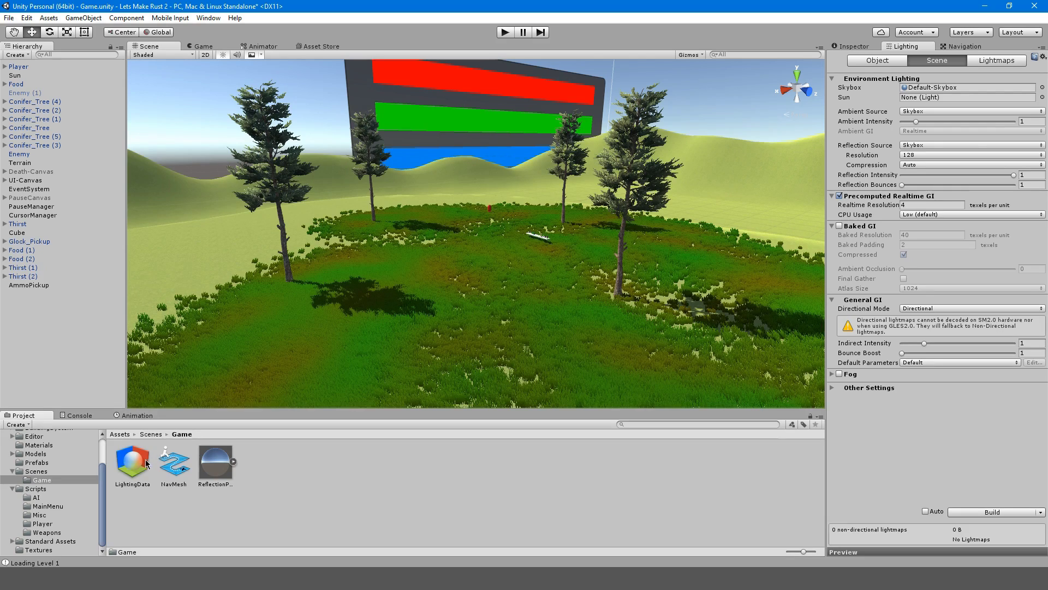
{"action": "left_click", "coordinate": [141, 471]}
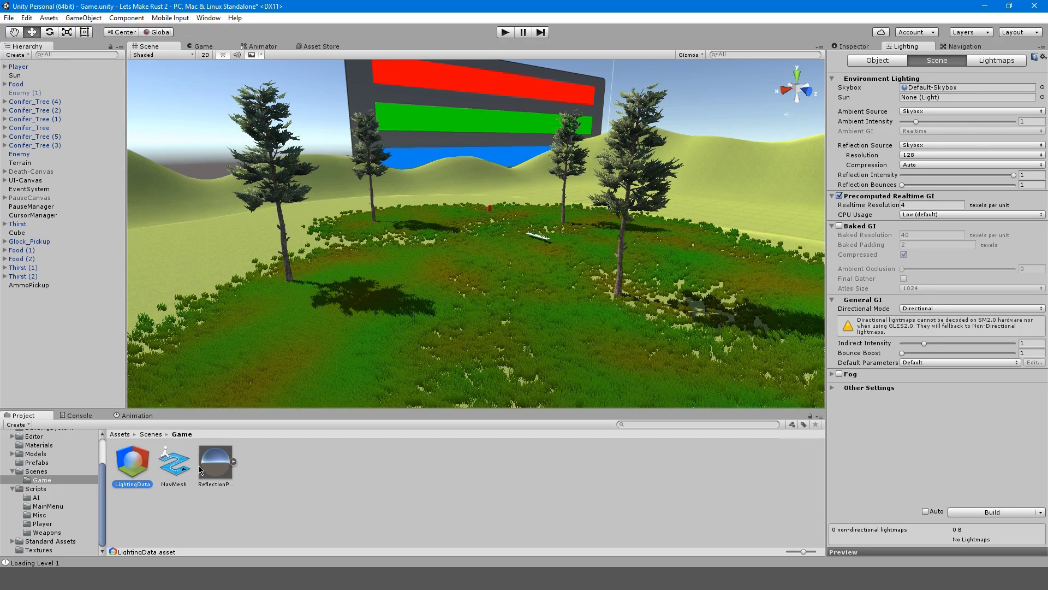
{"action": "left_click", "coordinate": [220, 475]}
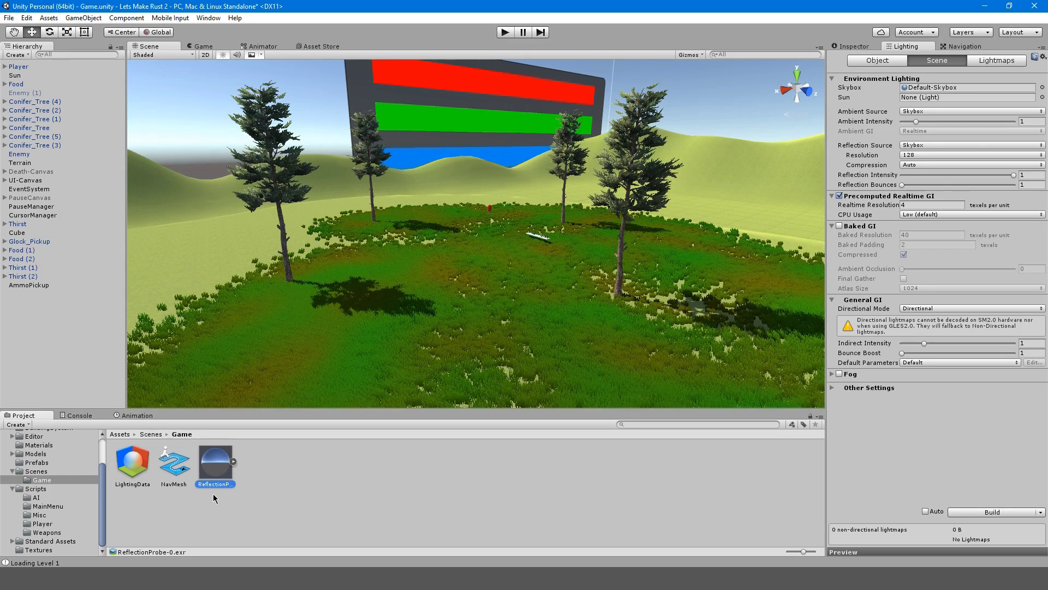
{"action": "left_click", "coordinate": [82, 471]}
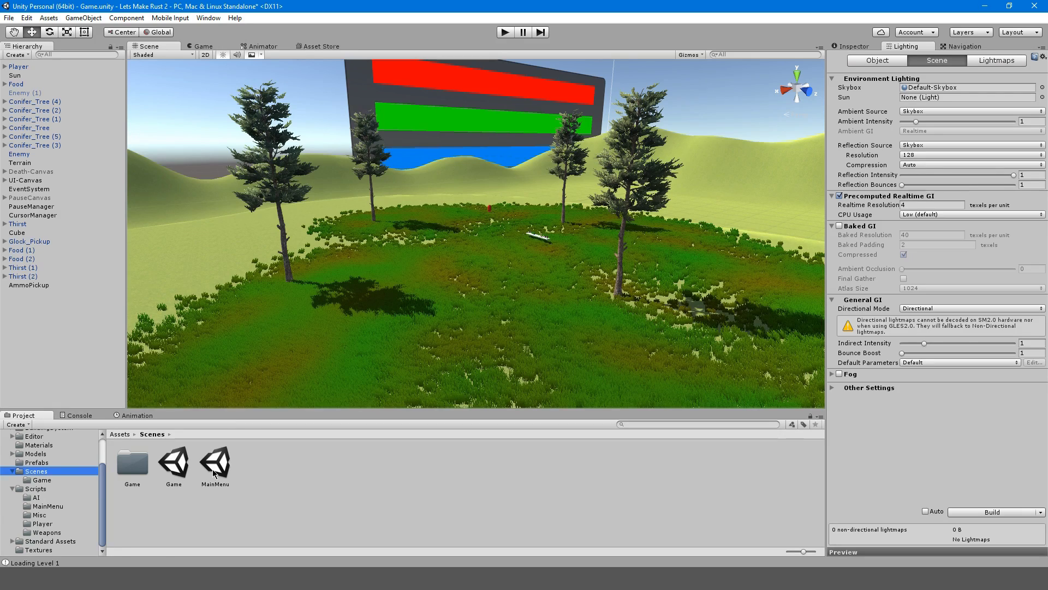
Open MainMenu and play-test Start Game through to the Game level's pause menu, then stop.
{"action": "double_click", "coordinate": [213, 471]}
{"action": "left_click", "coordinate": [511, 316]}
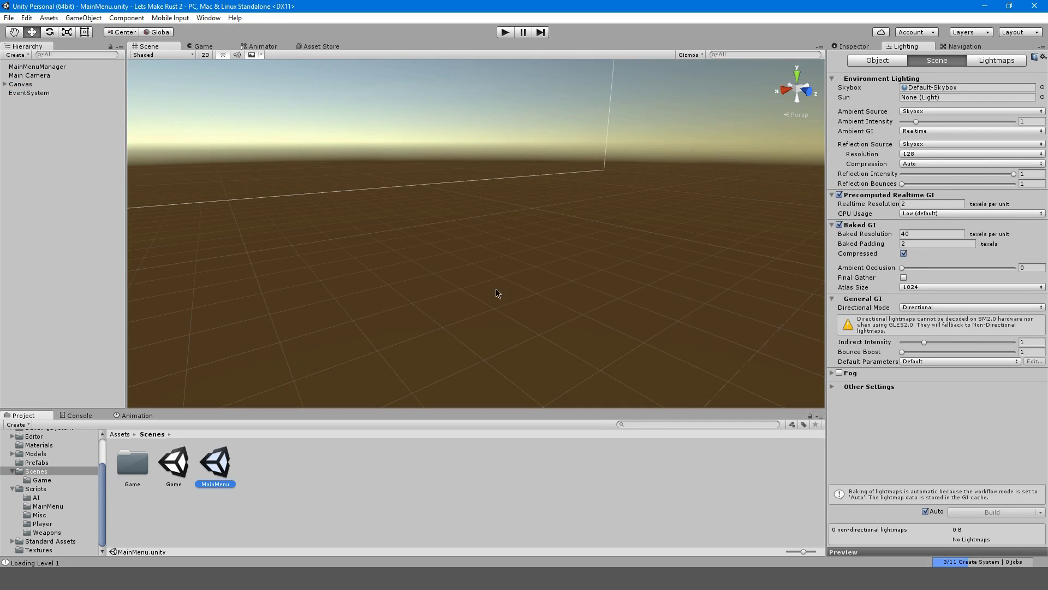
{"action": "left_click", "coordinate": [508, 33]}
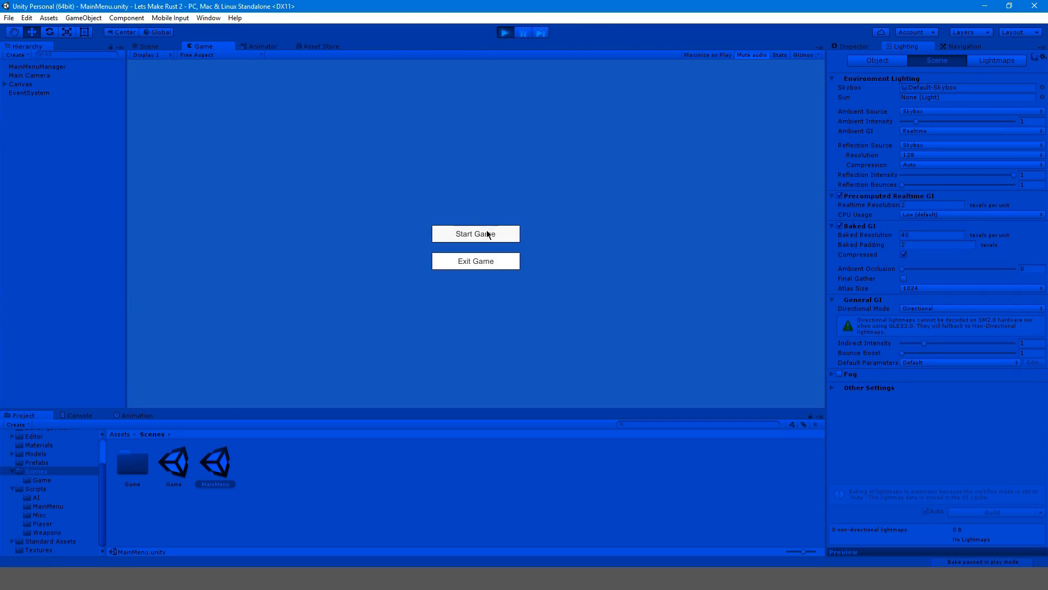
{"action": "left_click", "coordinate": [487, 231]}
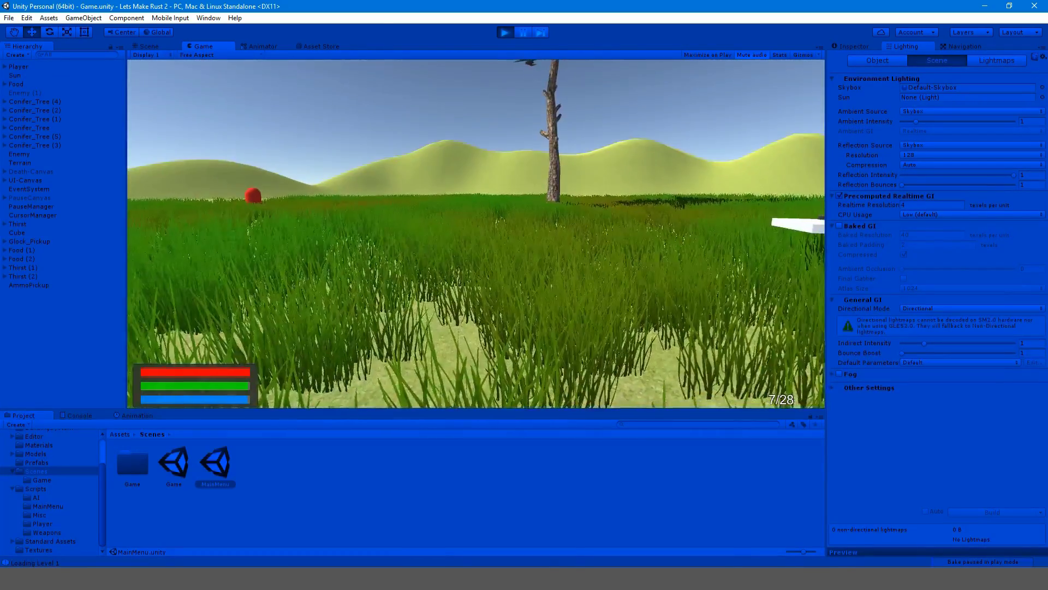
{"action": "key", "text": "Escape"}
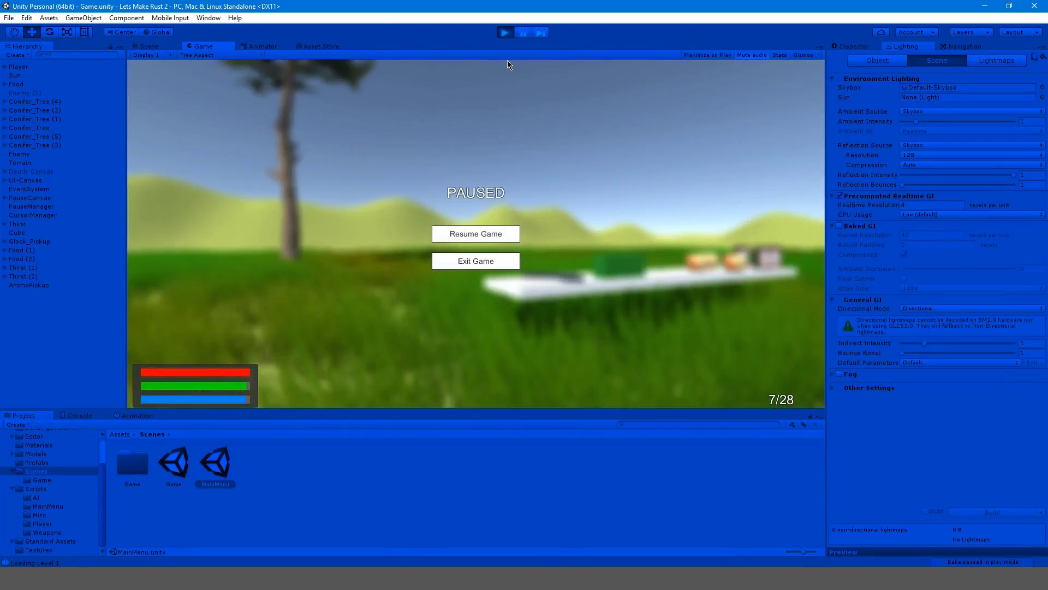
{"action": "left_click", "coordinate": [505, 32]}
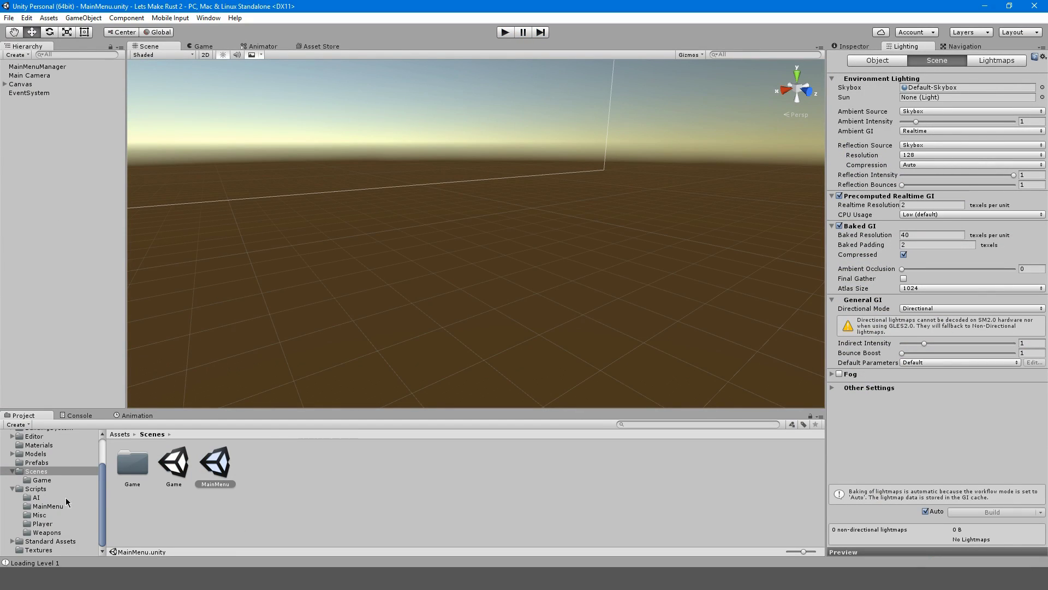
Add a UI Text object under the Canvas and re-dock the Inspector panel.
{"action": "left_click", "coordinate": [203, 46]}
{"action": "right_click", "coordinate": [38, 103]}
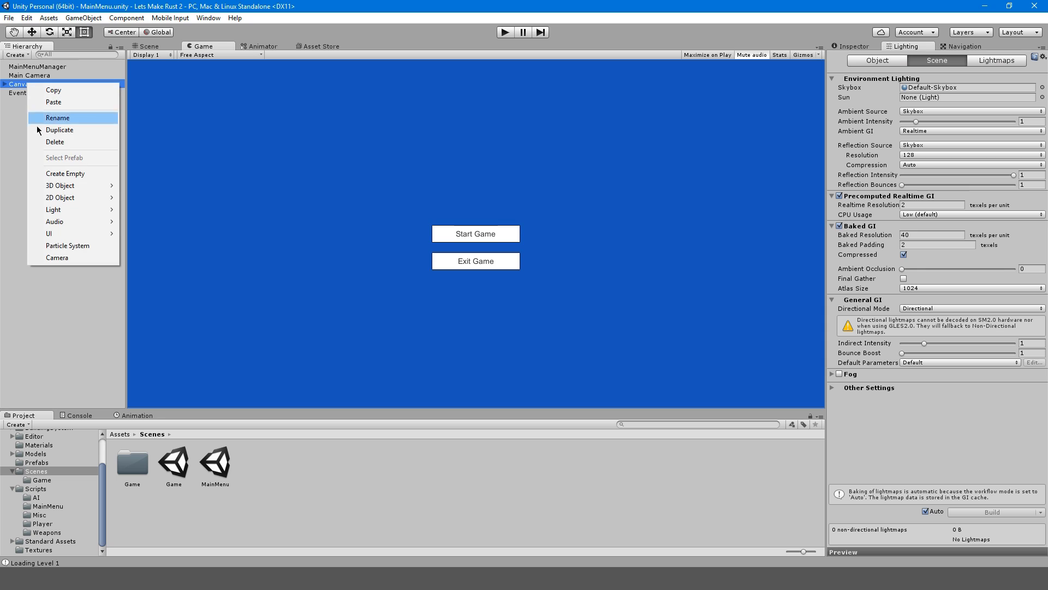
{"action": "mouse_move", "coordinate": [50, 233]}
{"action": "left_click", "coordinate": [177, 235]}
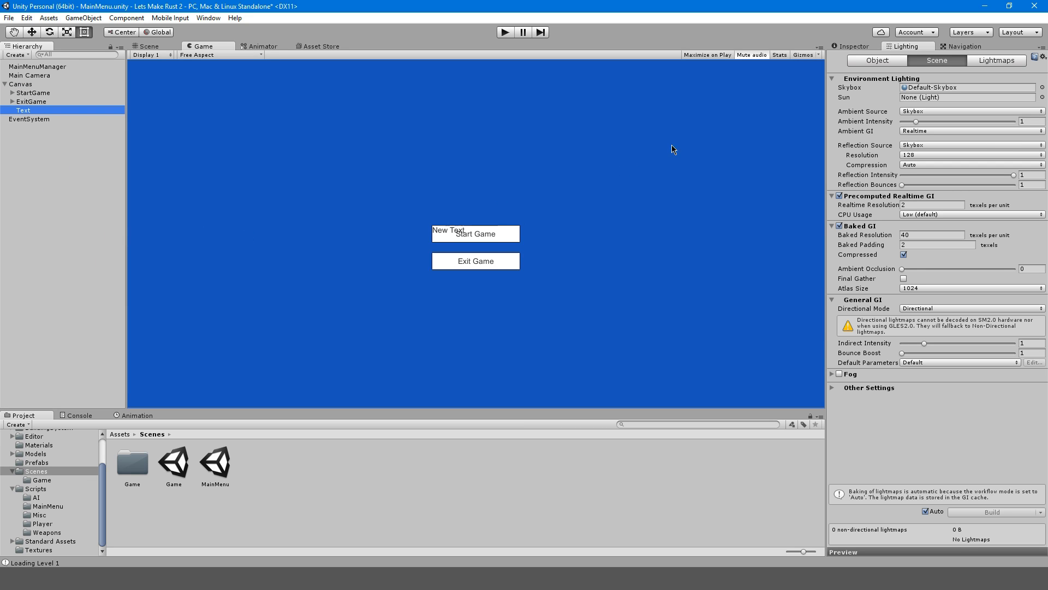
{"action": "left_click_drag", "start_coordinate": [853, 49], "coordinate": [853, 50]}
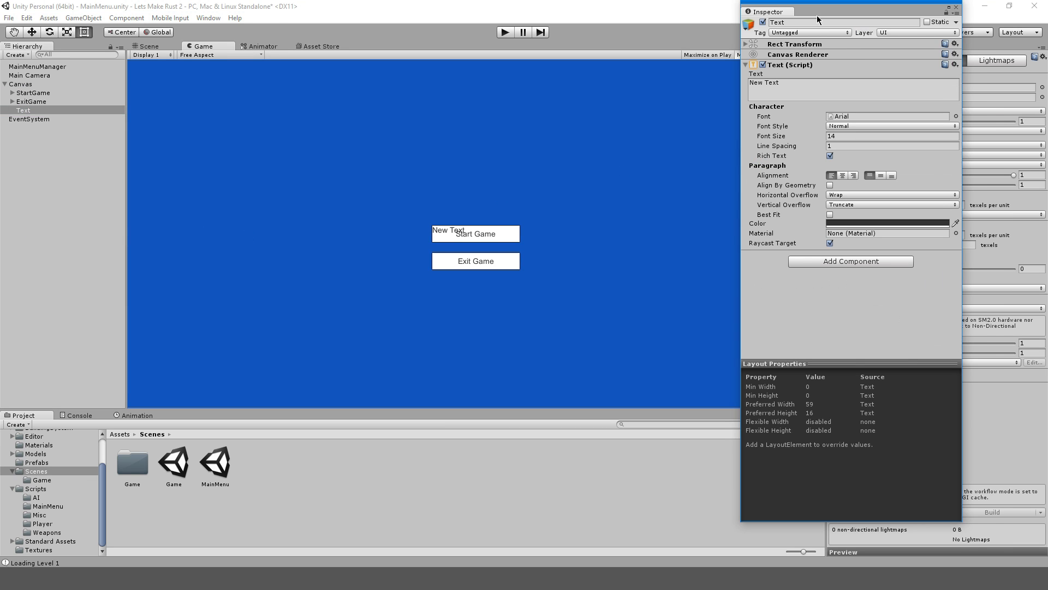
{"action": "left_click_drag", "start_coordinate": [818, 15], "coordinate": [862, 133]}
{"action": "left_click", "coordinate": [847, 79]}
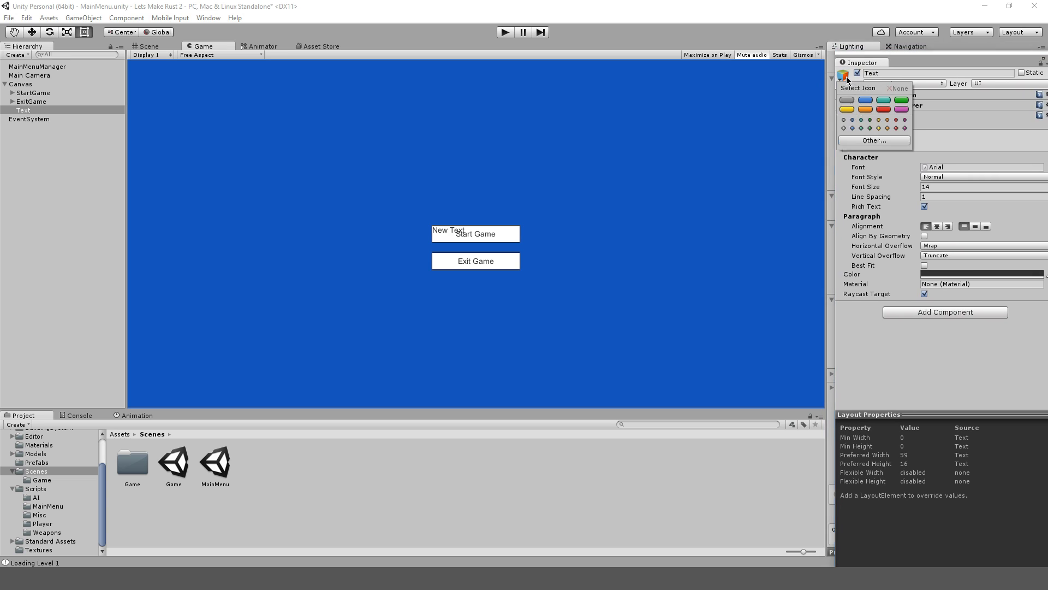
{"action": "left_click", "coordinate": [854, 61]}
{"action": "left_click_drag", "start_coordinate": [855, 61], "coordinate": [861, 51]}
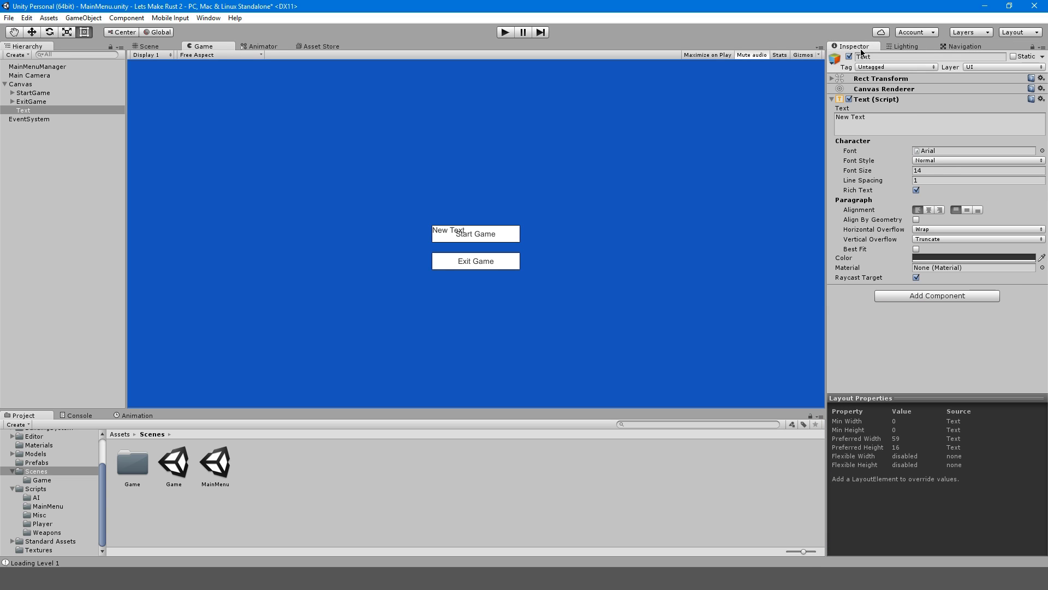
Anchor the text to top centre, set font size 26 and centre alignment.
{"action": "left_click", "coordinate": [832, 78]}
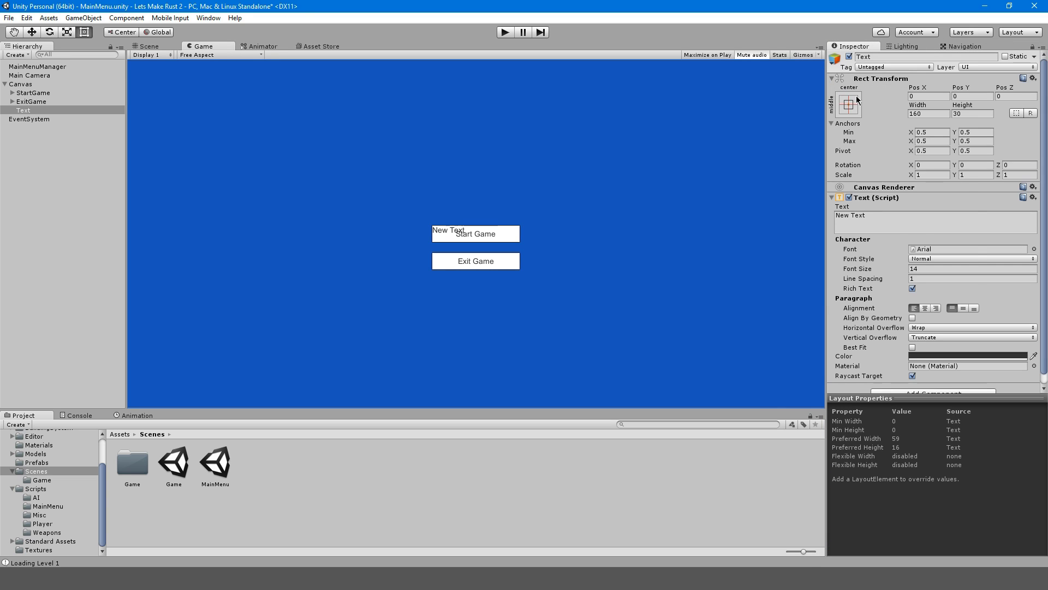
{"action": "left_click", "coordinate": [849, 104]}
{"action": "left_click", "coordinate": [910, 190], "text": "alt"}
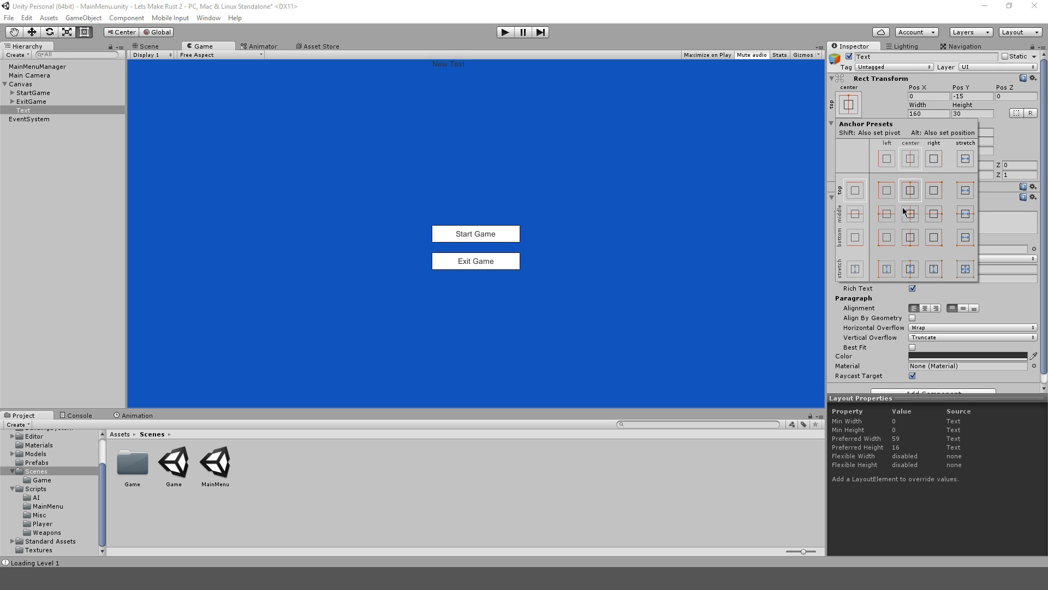
{"action": "left_click", "coordinate": [898, 429]}
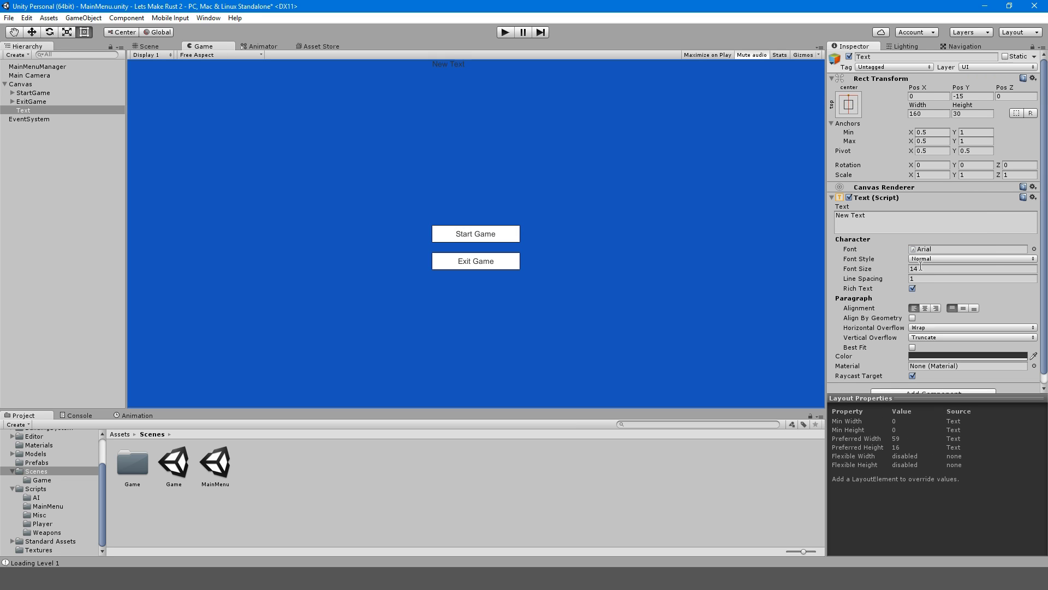
{"action": "left_click", "coordinate": [917, 267]}
{"action": "type", "text": "26"}
{"action": "left_click", "coordinate": [927, 308]}
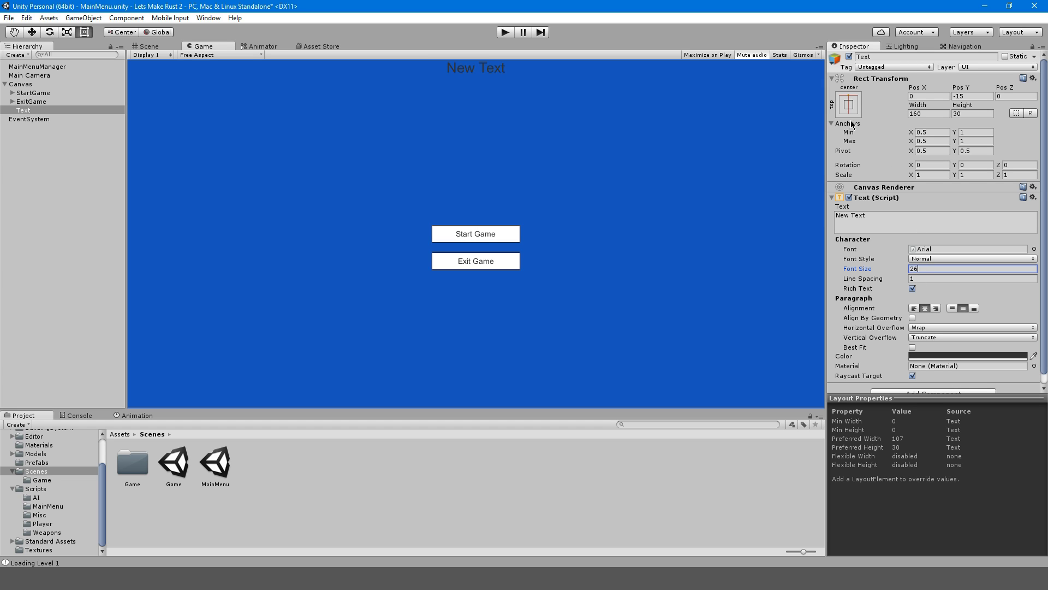
Move the text to Pos Y -100 and change its content to 'Rust - Clone'.
{"action": "left_click", "coordinate": [960, 96]}
{"action": "type", "text": "-50"}
{"action": "key", "text": "BackSpace"}
{"action": "key", "text": "BackSpace"}
{"action": "type", "text": "100"}
{"action": "left_click", "coordinate": [942, 221]}
{"action": "type", "text": "Rust - Cole"}
{"action": "key", "text": "BackSpace"}
{"action": "key", "text": "BackSpace"}
{"action": "key", "text": "BackSpace"}
{"action": "type", "text": "lone"}
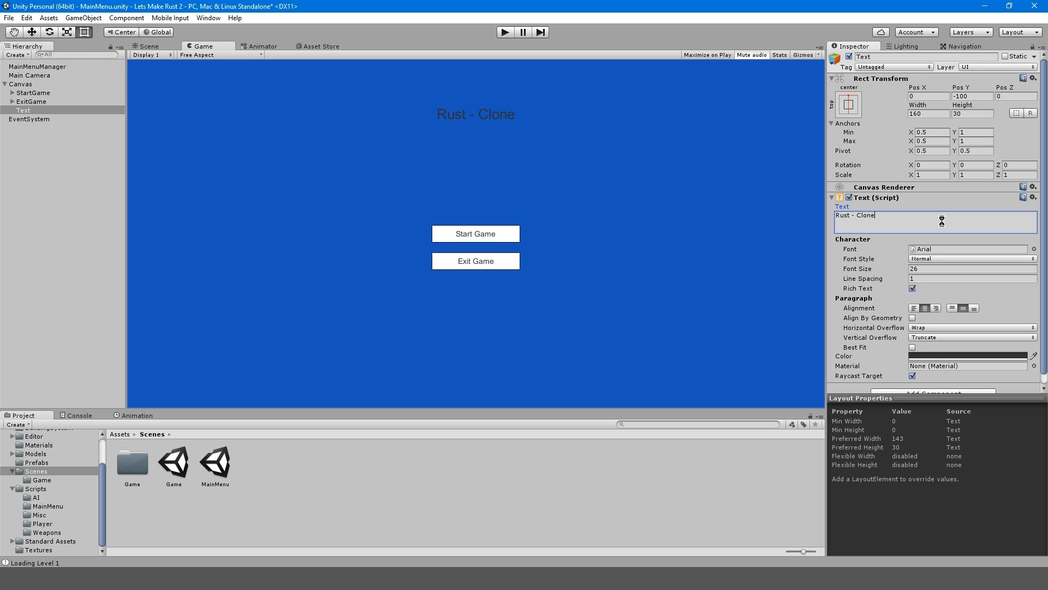
Reselect the title object and review its anchor presets.
{"action": "left_click", "coordinate": [70, 109]}
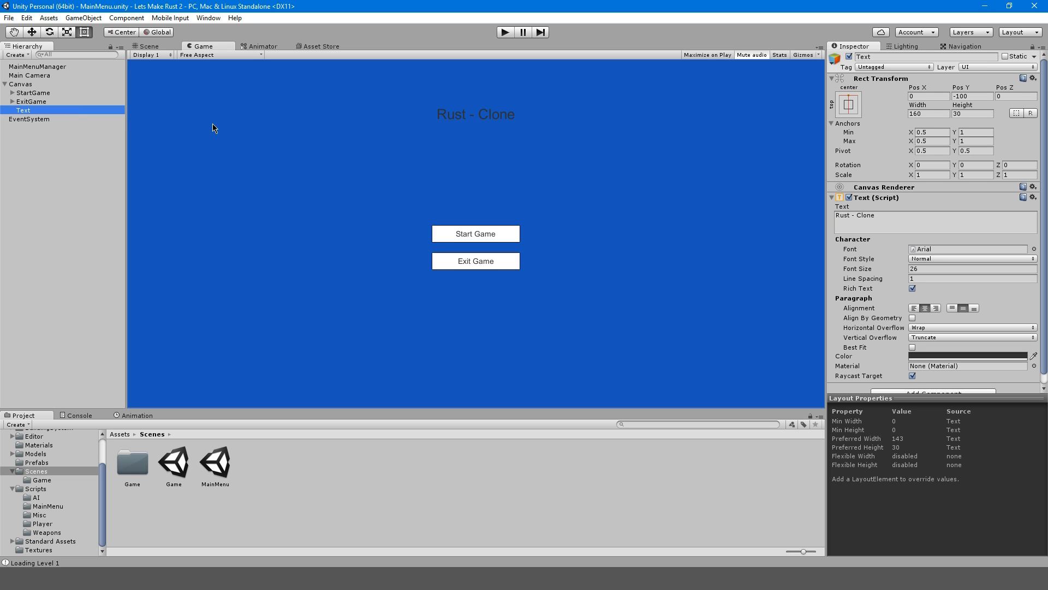
{"action": "left_click", "coordinate": [849, 105]}
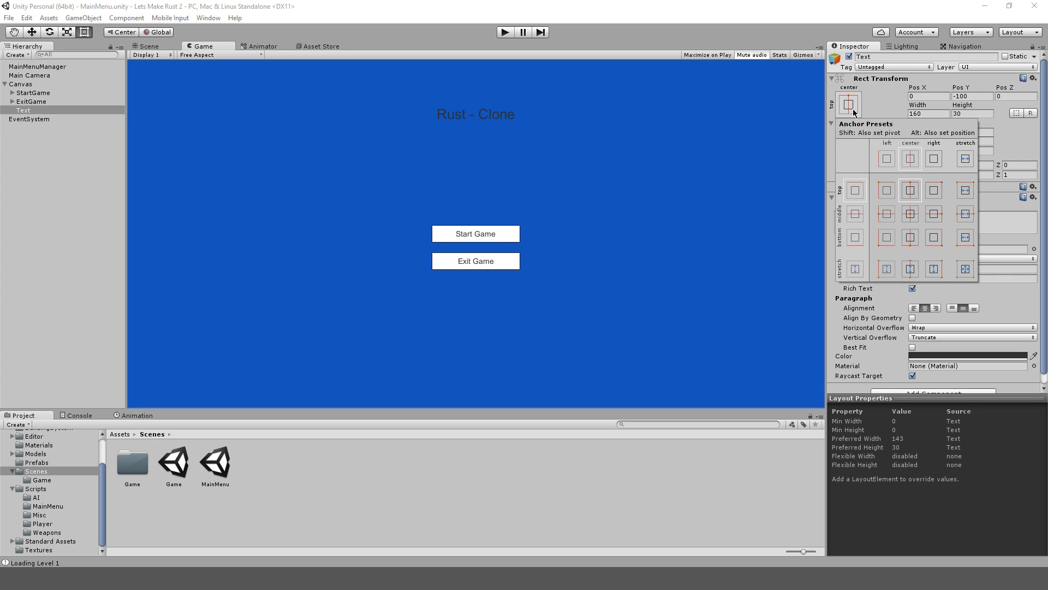
{"action": "left_click", "coordinate": [421, 111]}
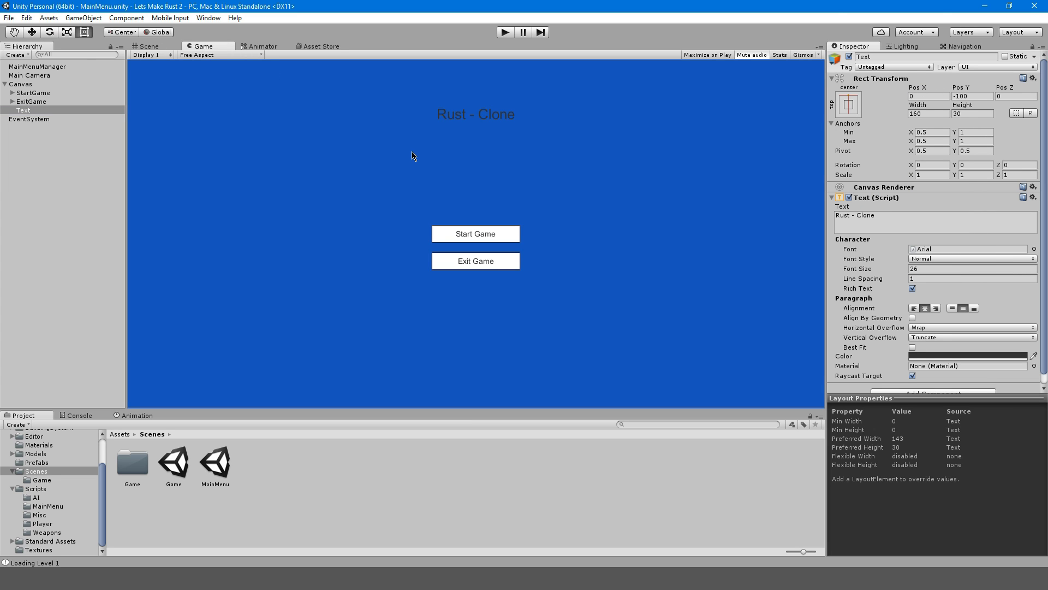
Make the title text white and add an Outline component.
{"action": "left_click", "coordinate": [928, 352]}
{"action": "left_click_drag", "start_coordinate": [876, 170], "coordinate": [756, 101]}
{"action": "left_click", "coordinate": [929, 59]}
{"action": "scroll", "coordinate": [912, 229], "scroll_direction": "down", "scroll_amount": 1}
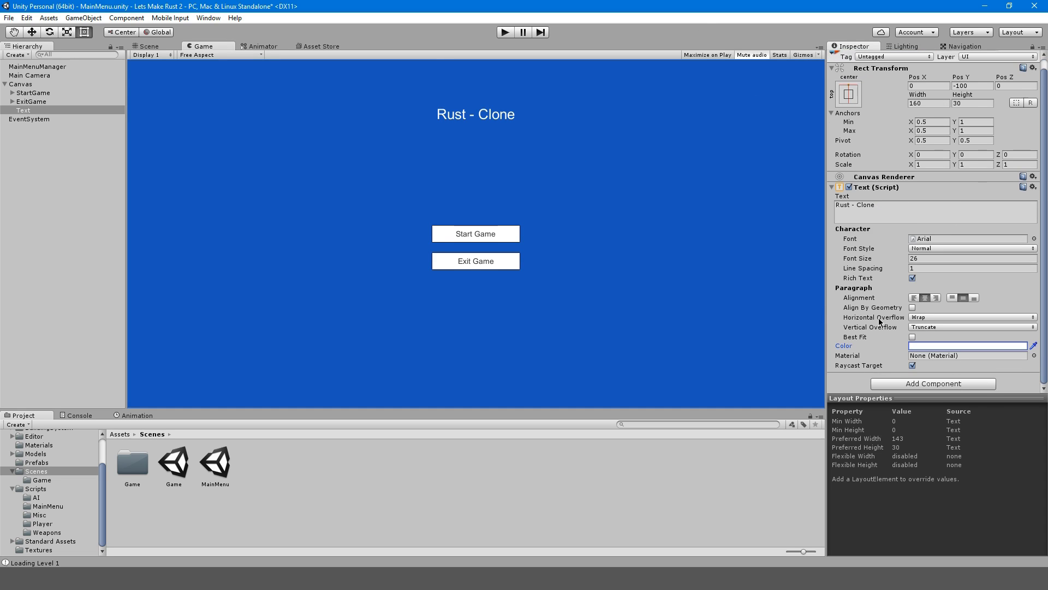
{"action": "left_click", "coordinate": [897, 383]}
{"action": "type", "text": "out"}
{"action": "key", "text": "Return"}
Frame the title in Scene view and set its box to 300×50 with font size 40.
{"action": "left_click", "coordinate": [143, 46]}
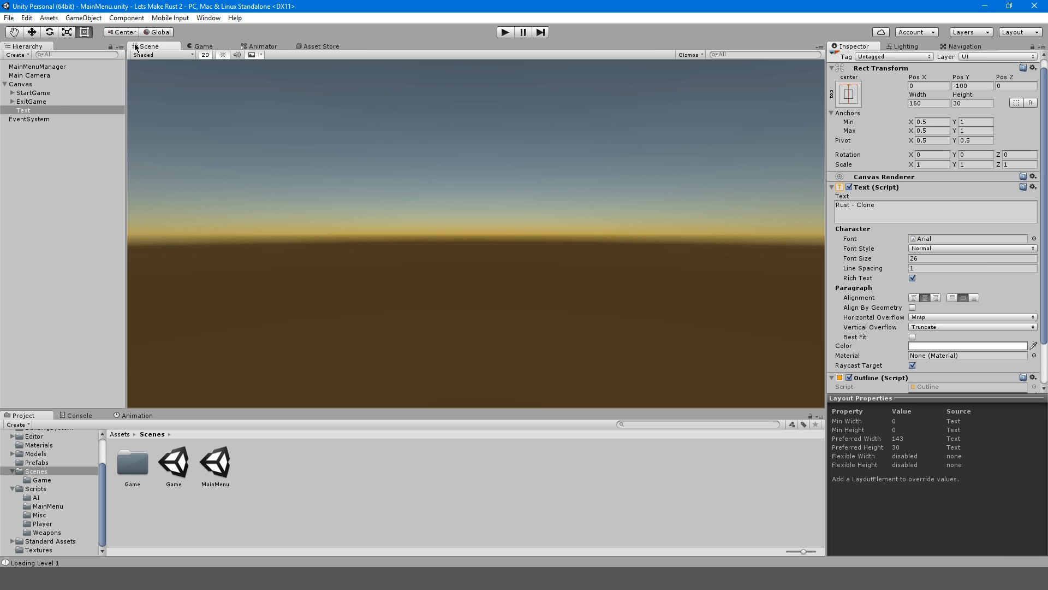
{"action": "double_click", "coordinate": [66, 109]}
{"action": "scroll", "coordinate": [360, 214], "scroll_direction": "down", "scroll_amount": 1}
{"action": "middle_click_drag", "start_coordinate": [360, 213], "coordinate": [545, 183]}
{"action": "left_click", "coordinate": [929, 103]}
{"action": "type", "text": "300"}
{"action": "key", "text": "Tab"}
{"action": "type", "text": "50"}
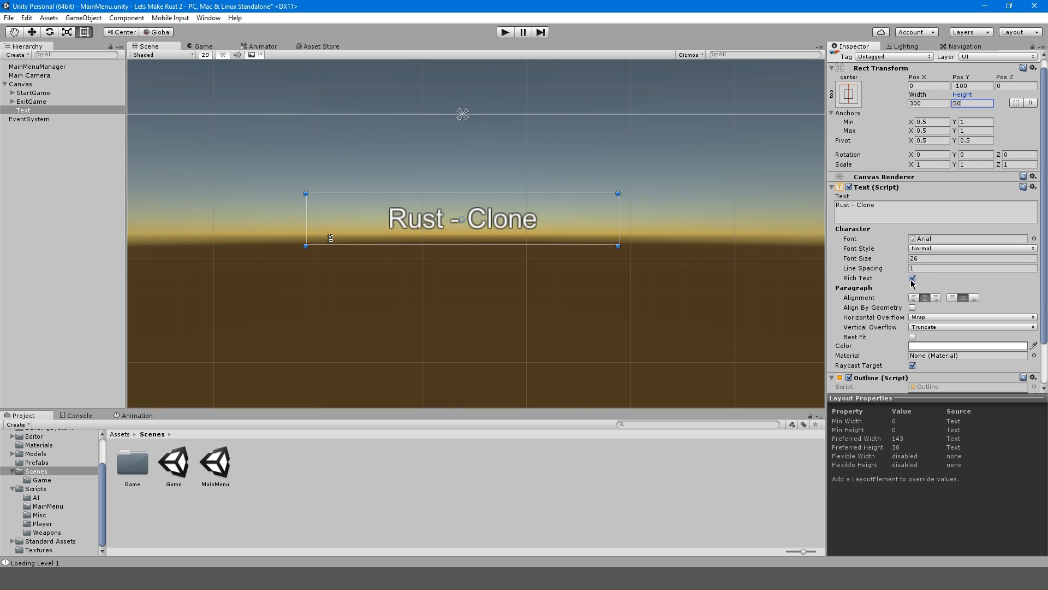
{"action": "left_click", "coordinate": [913, 259]}
{"action": "type", "text": "40"}
{"action": "double_click", "coordinate": [942, 259]}
Save the scene and return to the Game view preview.
{"action": "key", "text": "ctrl+s"}
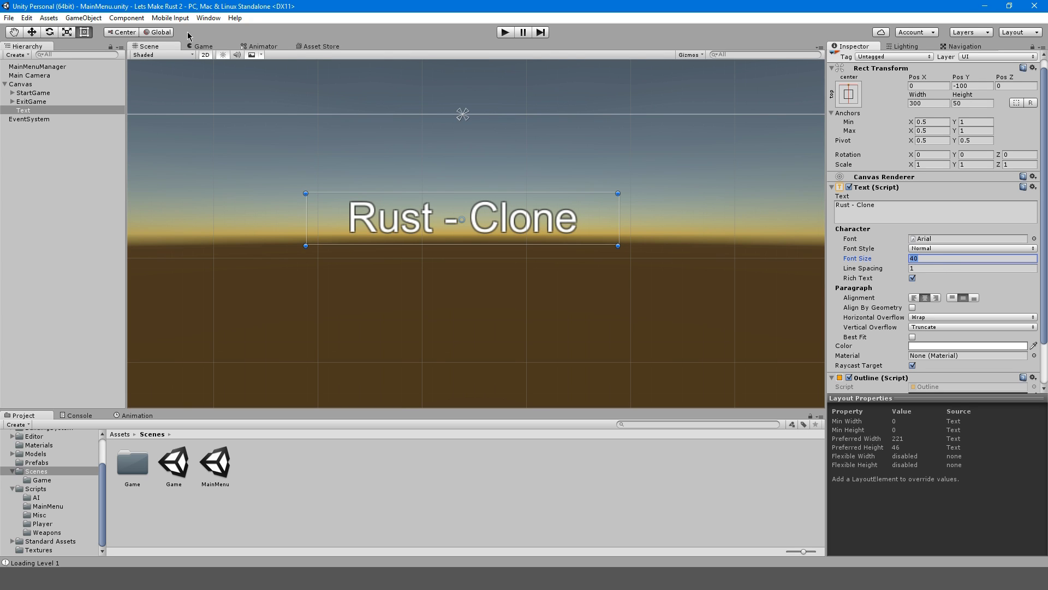
{"action": "left_click", "coordinate": [199, 46]}
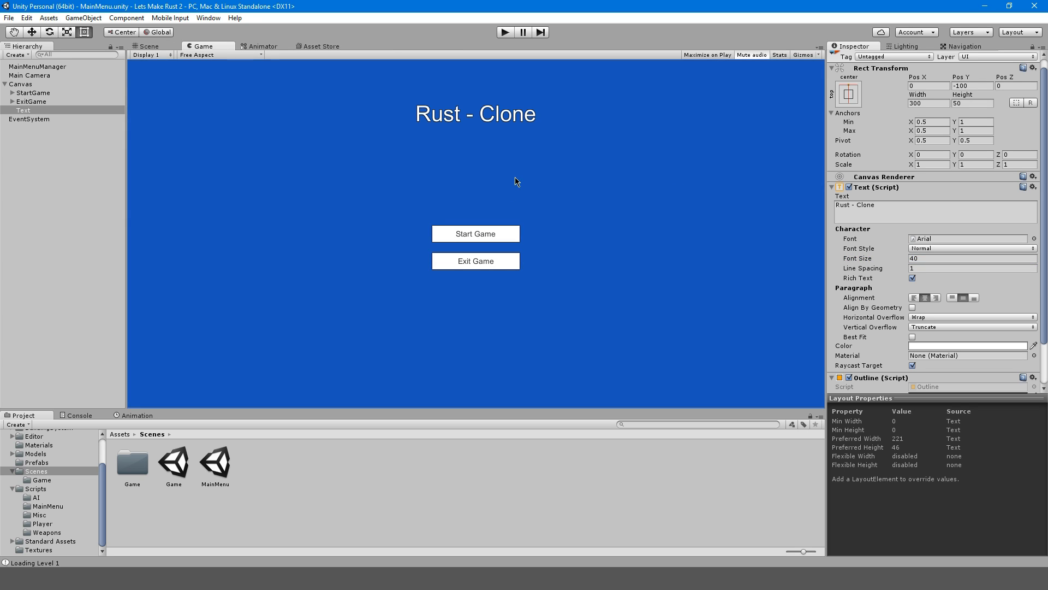
{"action": "left_click", "coordinate": [39, 93]}
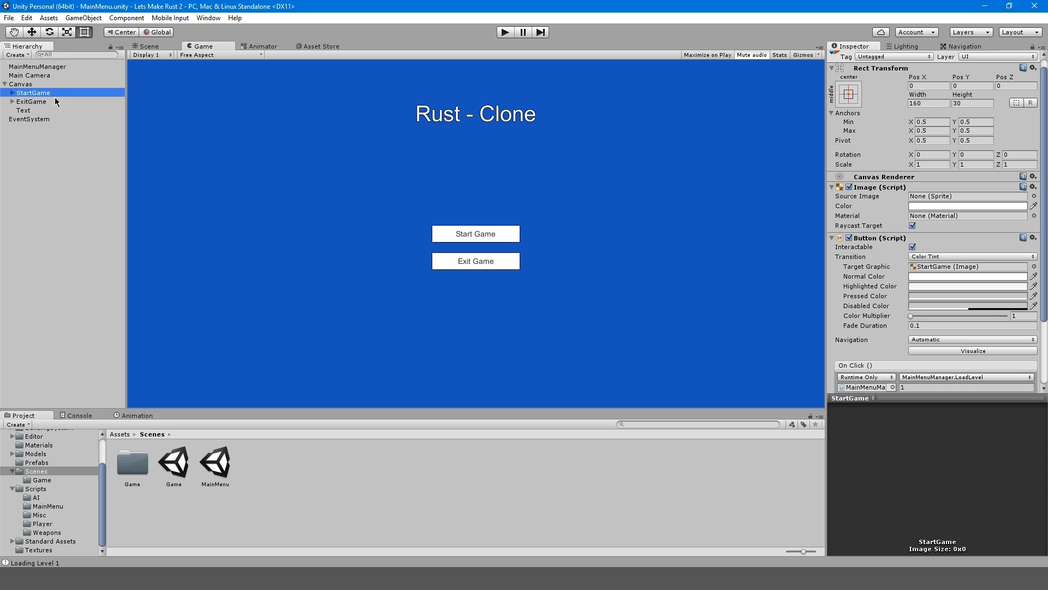
Duplicate the ExitGame button, place the copy after StartGame, and lower ExitGame's position.
{"action": "left_click", "coordinate": [45, 100]}
{"action": "key", "text": "ctrl+d"}
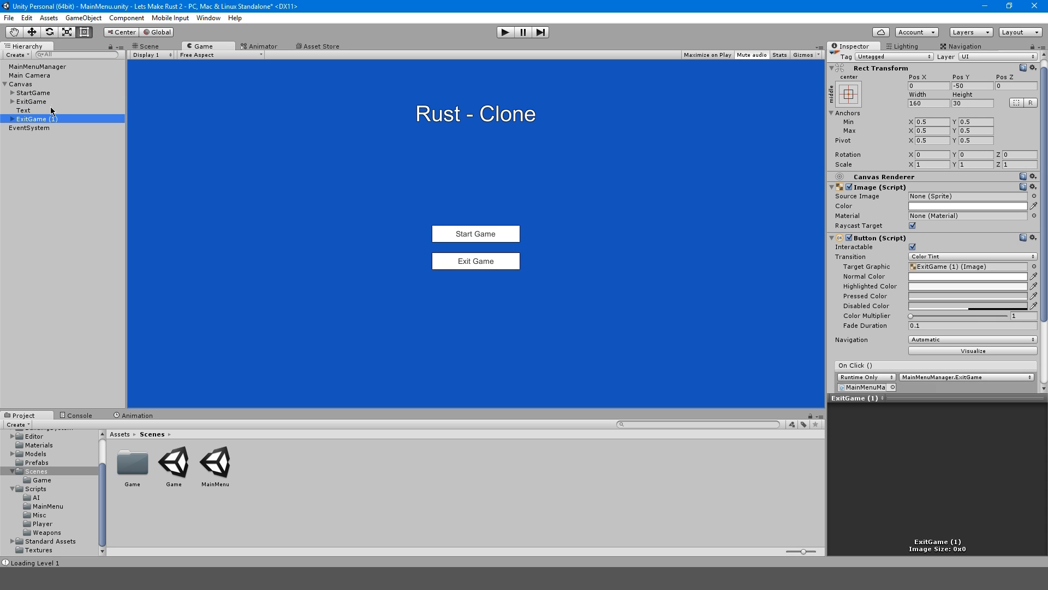
{"action": "left_click_drag", "start_coordinate": [46, 119], "coordinate": [44, 98]}
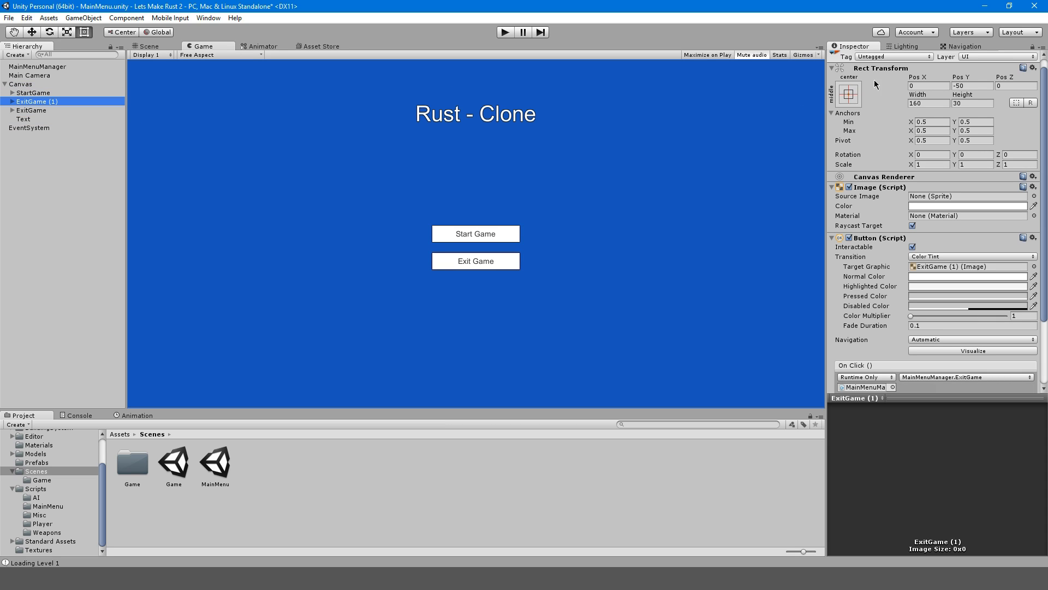
{"action": "left_click", "coordinate": [44, 107]}
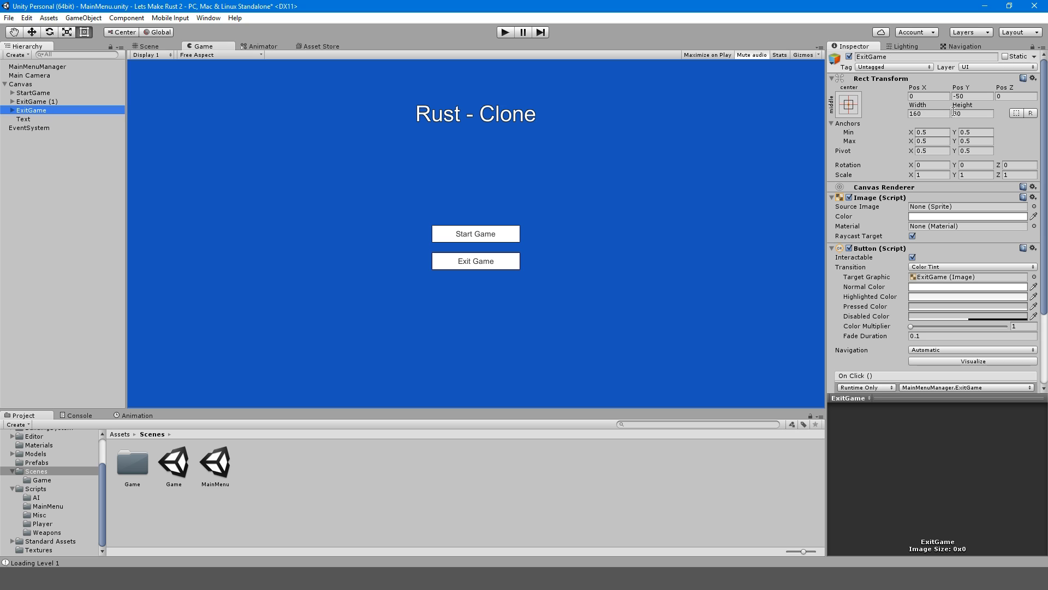
{"action": "left_click", "coordinate": [972, 96]}
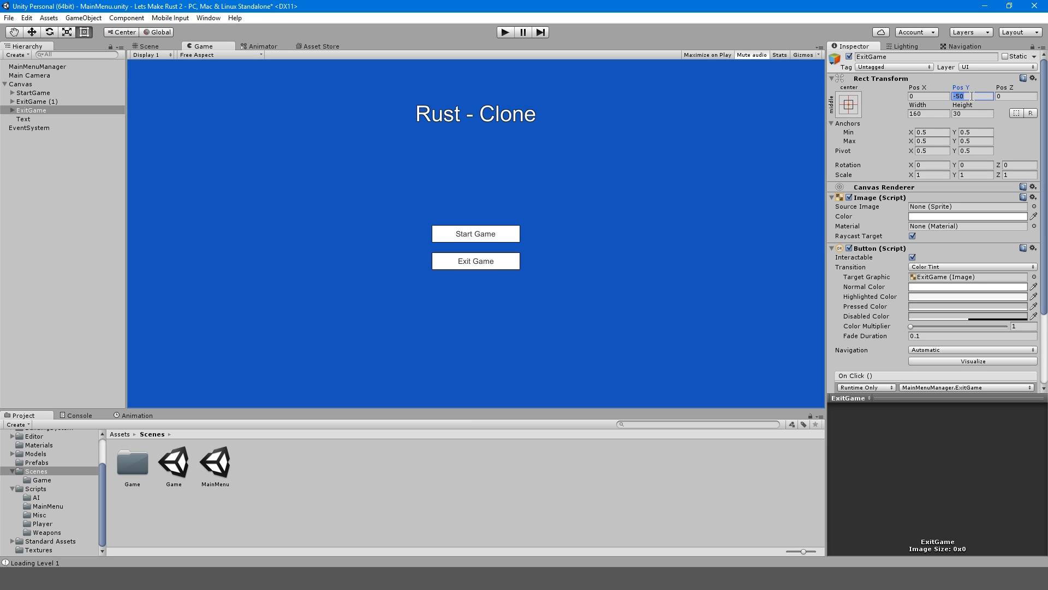
{"action": "key", "text": "Return"}
Rename the duplicate to SettingsButton and StartGame to StartGameButton.
{"action": "left_click", "coordinate": [33, 102]}
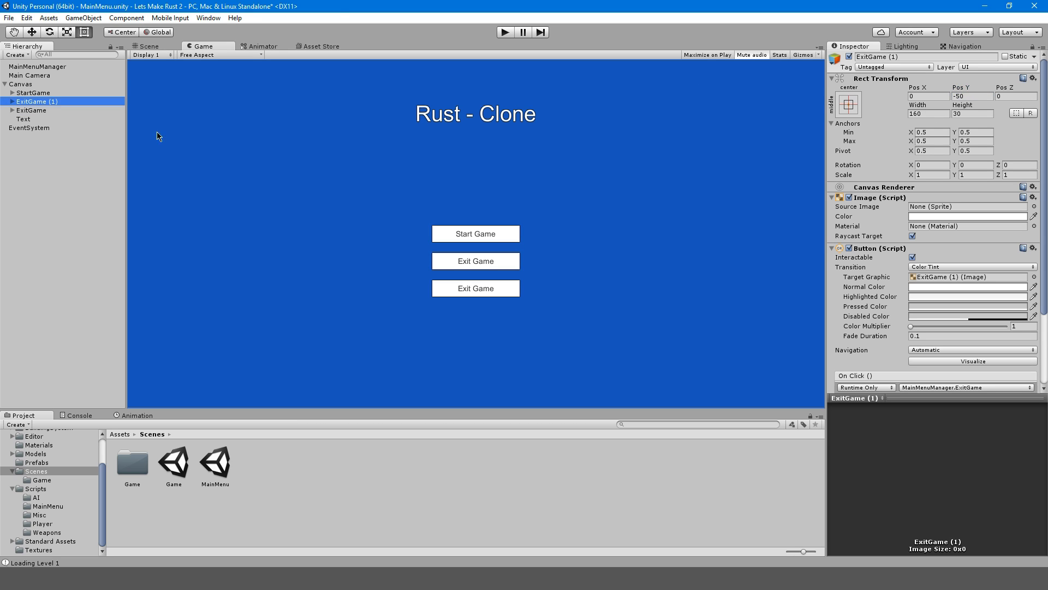
{"action": "key", "text": "F2"}
{"action": "type", "text": "Setting"}
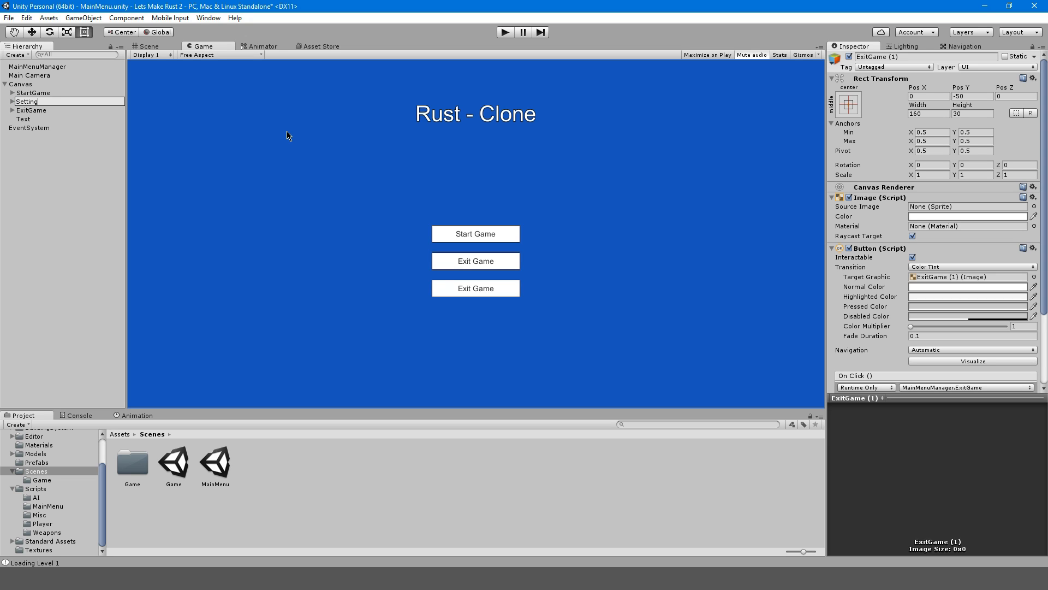
{"action": "key", "text": "Return"}
{"action": "key", "text": "Up"}
{"action": "key", "text": "F2"}
{"action": "type", "text": "Button"}
{"action": "key", "text": "Return"}
Rename ExitGame to ExitGameButton and the title text to Title, then save the scene.
{"action": "key", "text": "Down"}
{"action": "key", "text": "Down"}
{"action": "key", "text": "F2"}
{"action": "key", "text": "Return"}
{"action": "key", "text": "Down"}
{"action": "key", "text": "F2"}
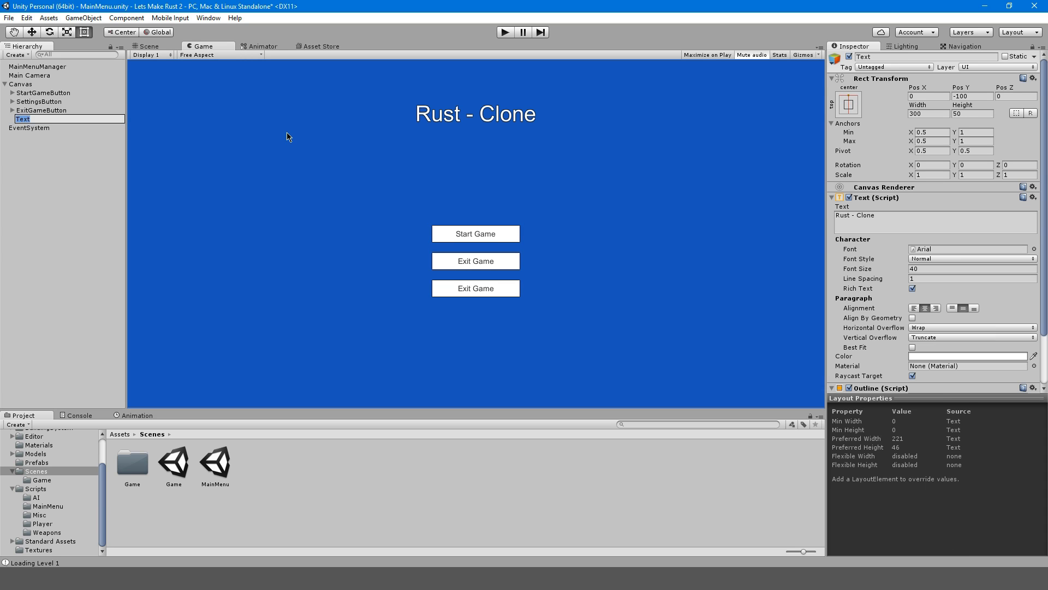
{"action": "type", "text": "Title"}
{"action": "key", "text": "Return"}
{"action": "key", "text": "Up"}
{"action": "key", "text": "Up"}
{"action": "key", "text": "ctrl+s"}
Change the SettingsButton's child label text to 'Settings'.
{"action": "left_click", "coordinate": [11, 101]}
{"action": "left_click", "coordinate": [12, 101]}
{"action": "left_click", "coordinate": [26, 110]}
{"action": "left_click", "coordinate": [914, 220]}
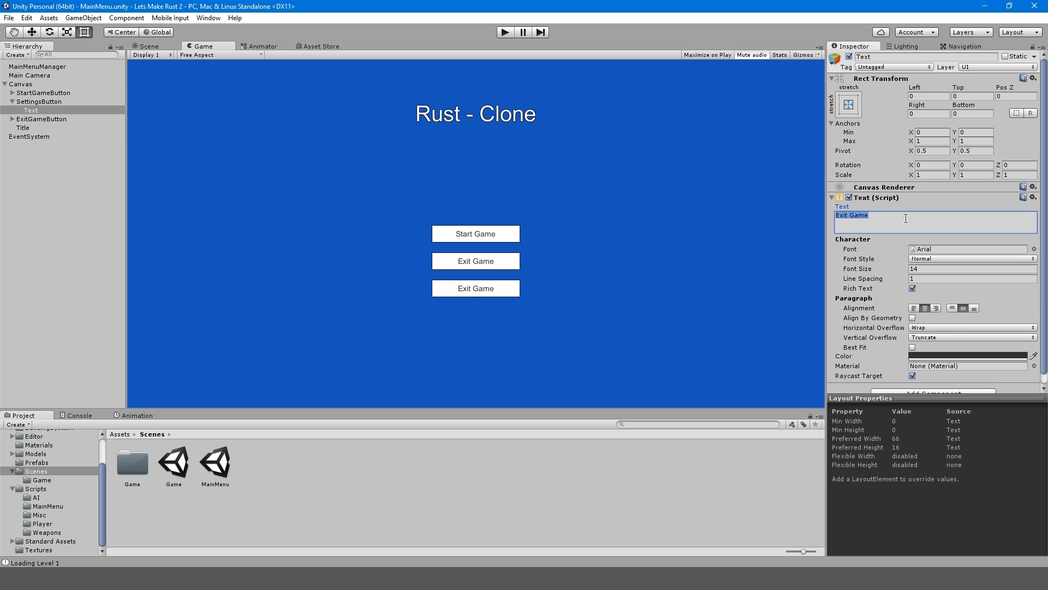
{"action": "type", "text": "Settings"}
Make SettingsButton non-interactable and start Play mode.
{"action": "left_click", "coordinate": [44, 104]}
{"action": "left_click", "coordinate": [12, 102]}
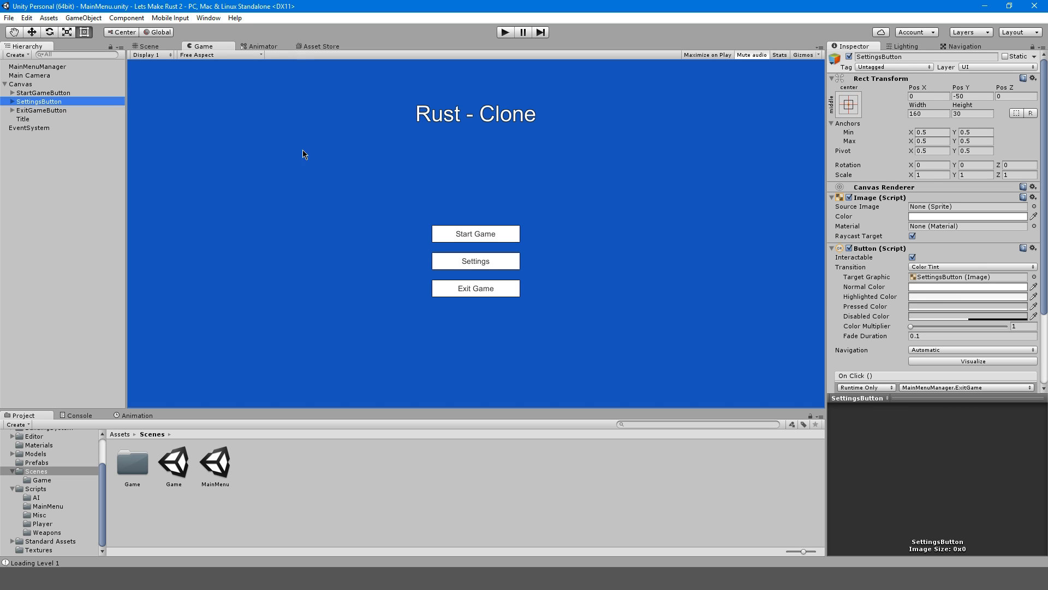
{"action": "left_click", "coordinate": [912, 256]}
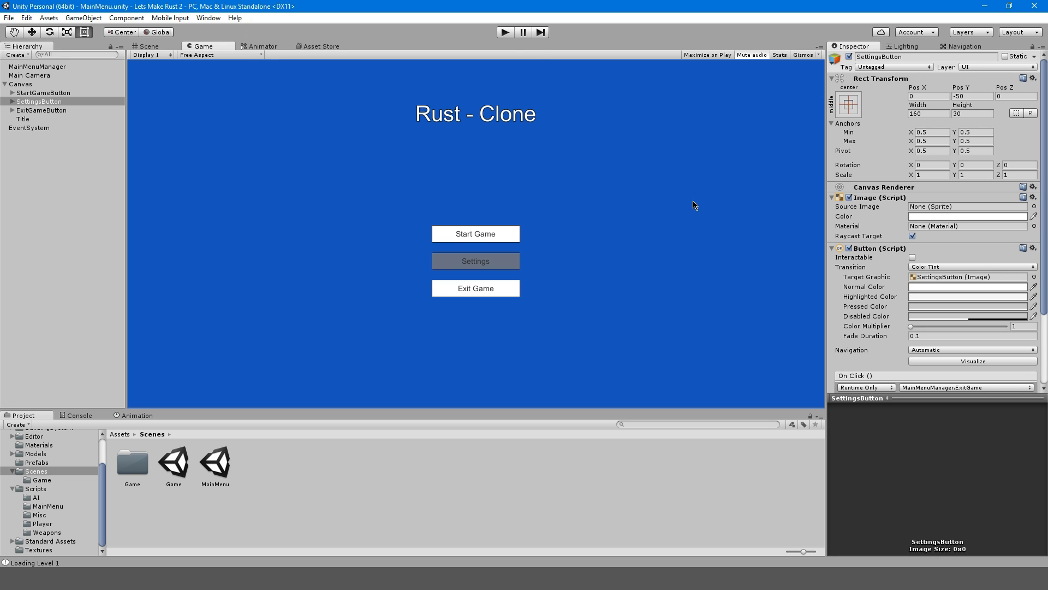
{"action": "left_click", "coordinate": [504, 31]}
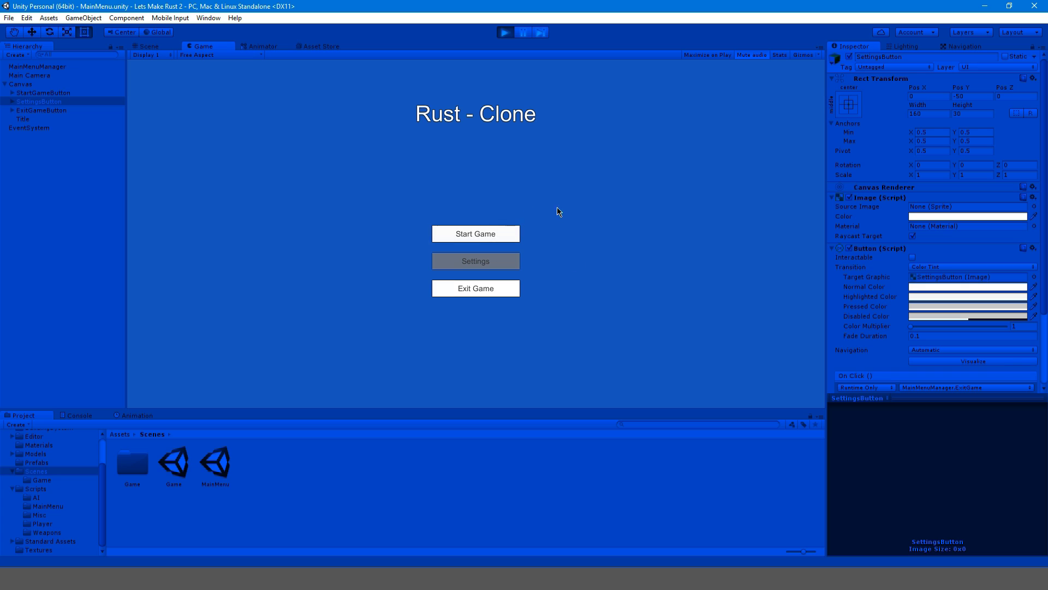
Test the Start Game and Exit Game buttons in Play mode, then stop playing.
{"action": "left_click", "coordinate": [508, 239]}
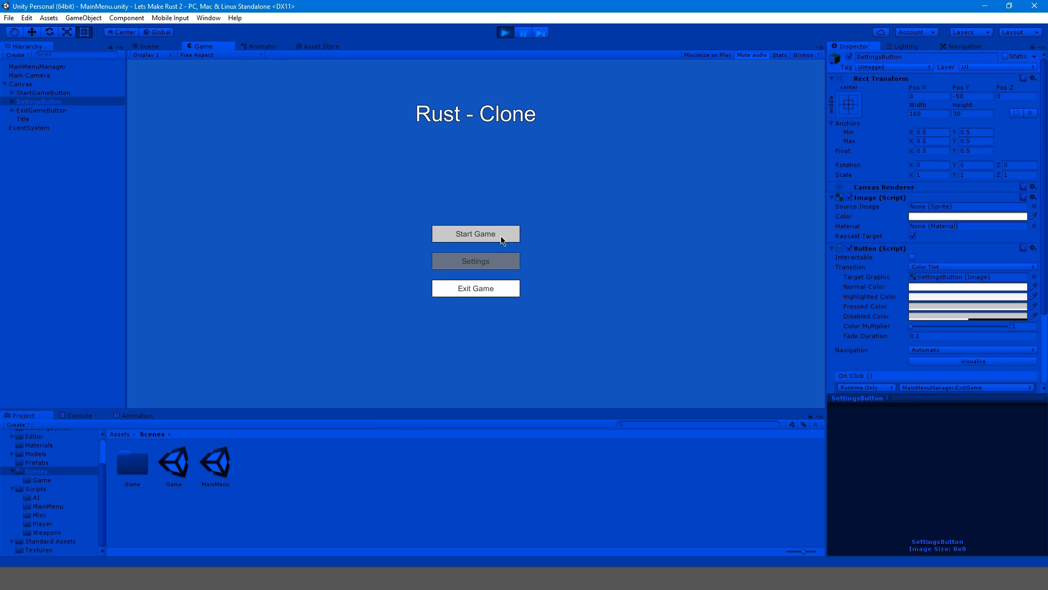
{"action": "left_click", "coordinate": [507, 293]}
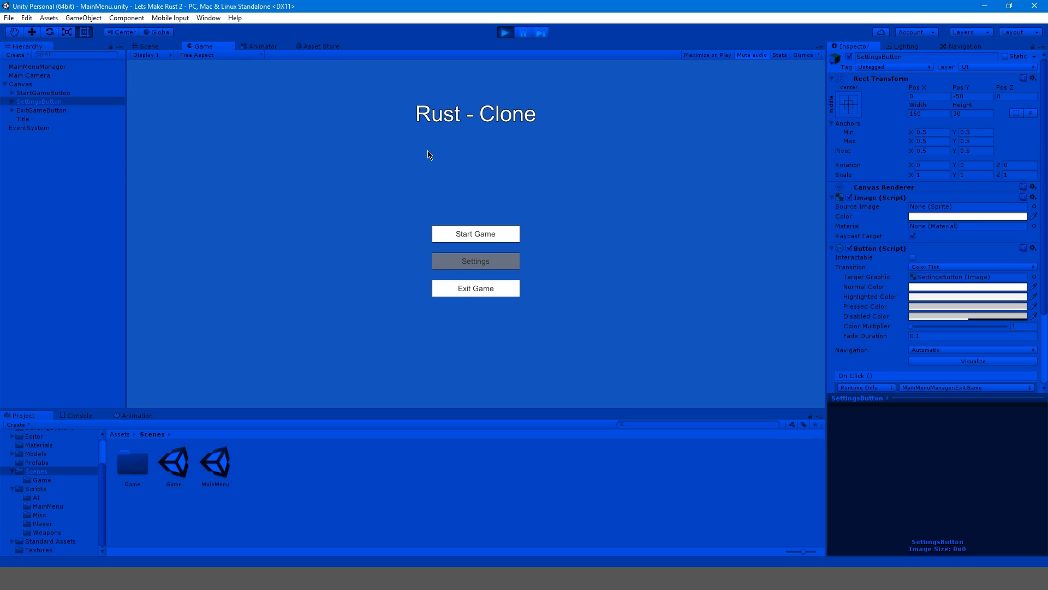
{"action": "left_click", "coordinate": [475, 295]}
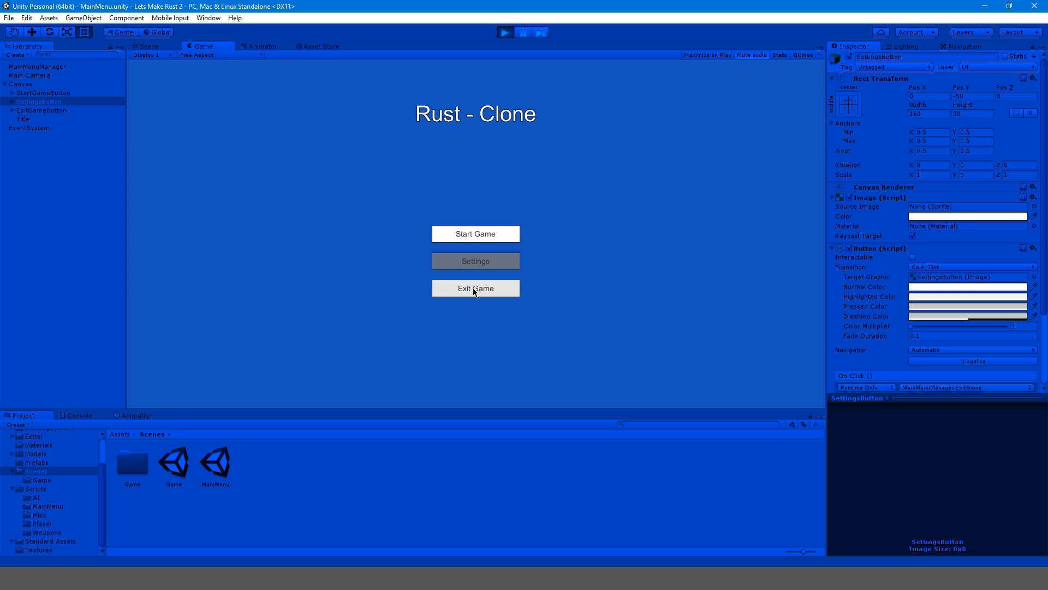
{"action": "left_click", "coordinate": [507, 34]}
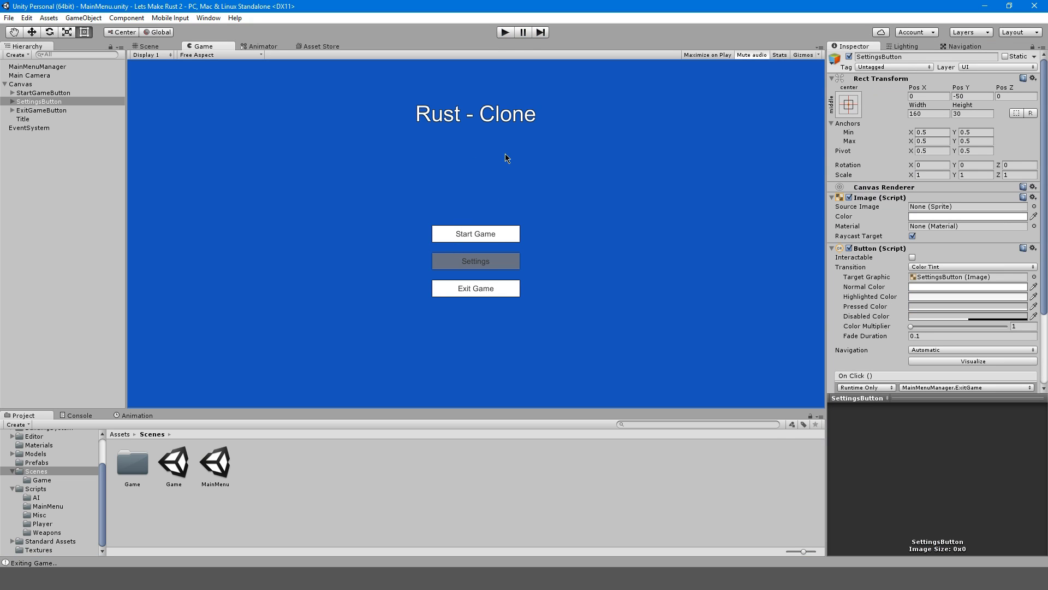
Add a Canvas text anchored bottom-right, centre-aligned, reading 'Version 01'.
{"action": "right_click", "coordinate": [50, 85]}
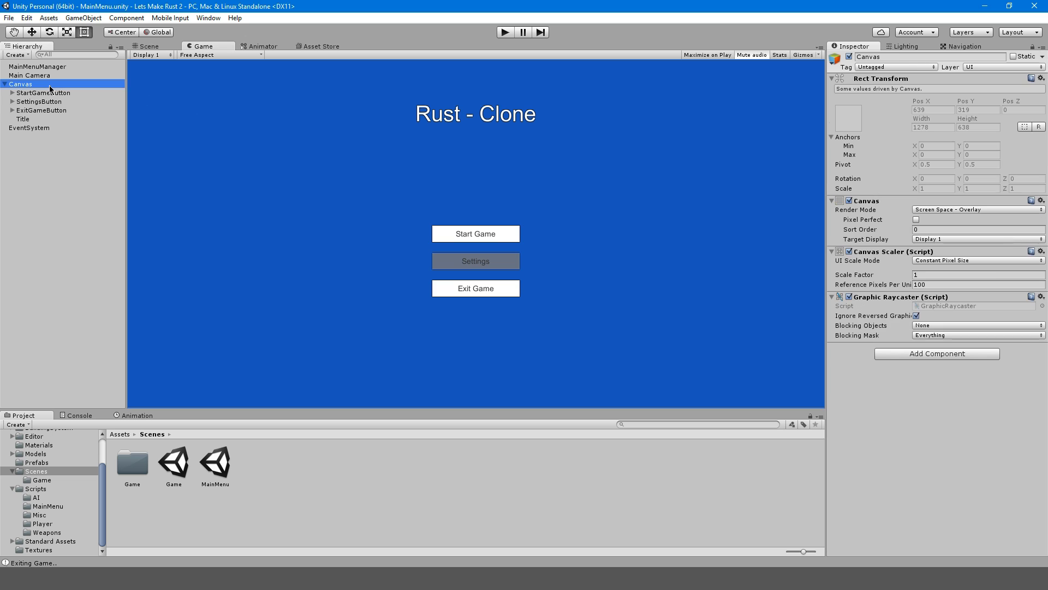
{"action": "left_click", "coordinate": [164, 236]}
{"action": "left_click", "coordinate": [848, 104]}
{"action": "left_click", "coordinate": [933, 236], "text": "alt"}
{"action": "left_click", "coordinate": [925, 308]}
{"action": "left_click", "coordinate": [963, 308]}
{"action": "left_click", "coordinate": [884, 219]}
{"action": "type", "text": "Version 0"}
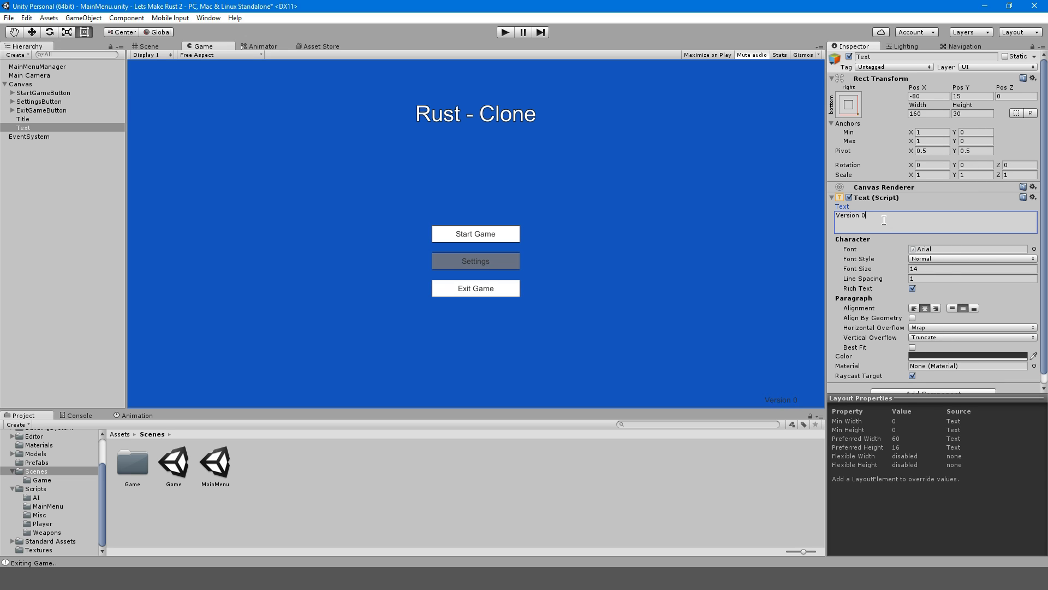
{"action": "type", "text": "1"}
Make the version text white with an Outline, name it Version, and save.
{"action": "left_click", "coordinate": [931, 356]}
{"action": "left_click_drag", "start_coordinate": [877, 183], "coordinate": [827, 116]}
{"action": "left_click_drag", "start_coordinate": [759, 106], "coordinate": [820, 99]}
{"action": "left_click", "coordinate": [929, 58]}
{"action": "left_click", "coordinate": [883, 378]}
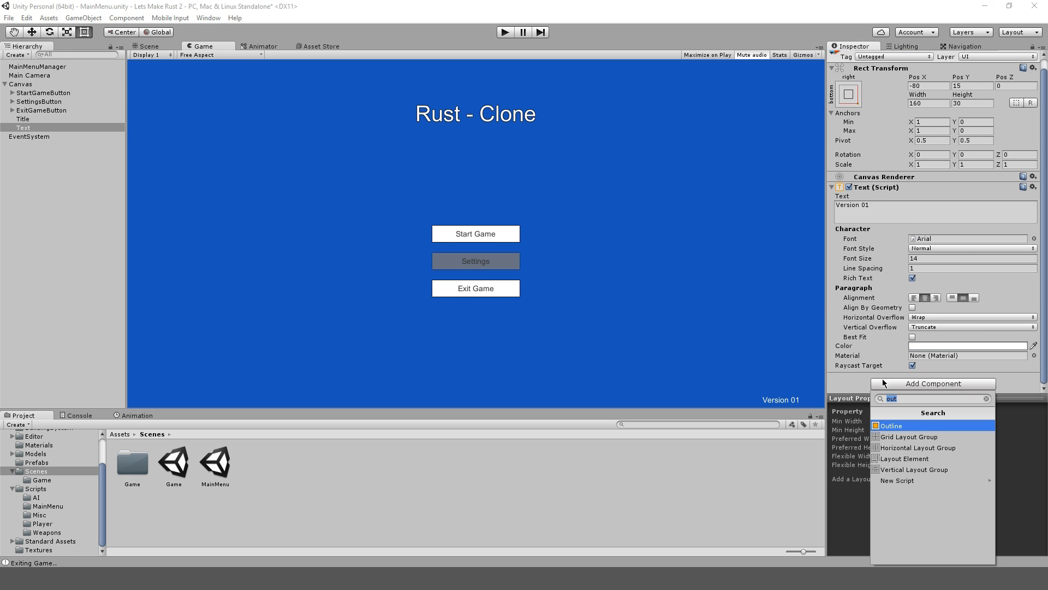
{"action": "key", "text": "Return"}
{"action": "left_click", "coordinate": [64, 127]}
{"action": "type", "text": "Version"}
{"action": "key", "text": "Return"}
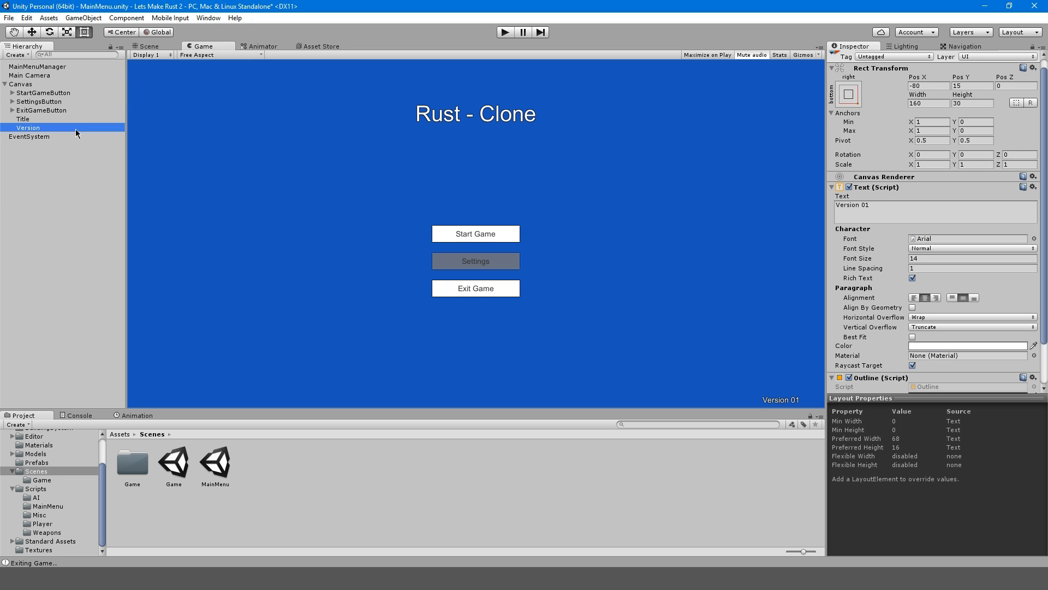
{"action": "key", "text": "ctrl+s"}
{"action": "left_click", "coordinate": [115, 261]}
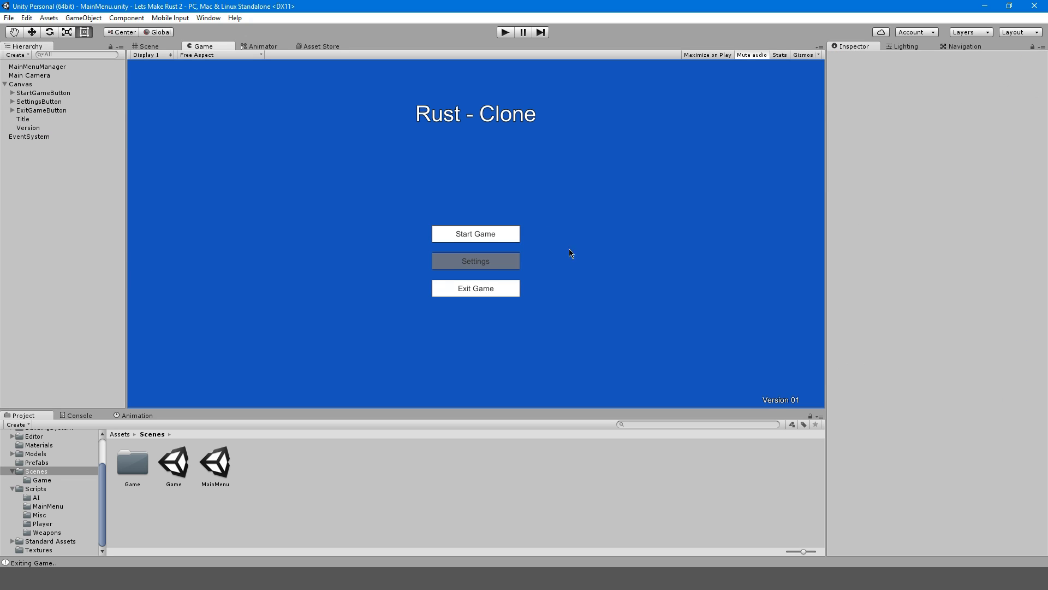